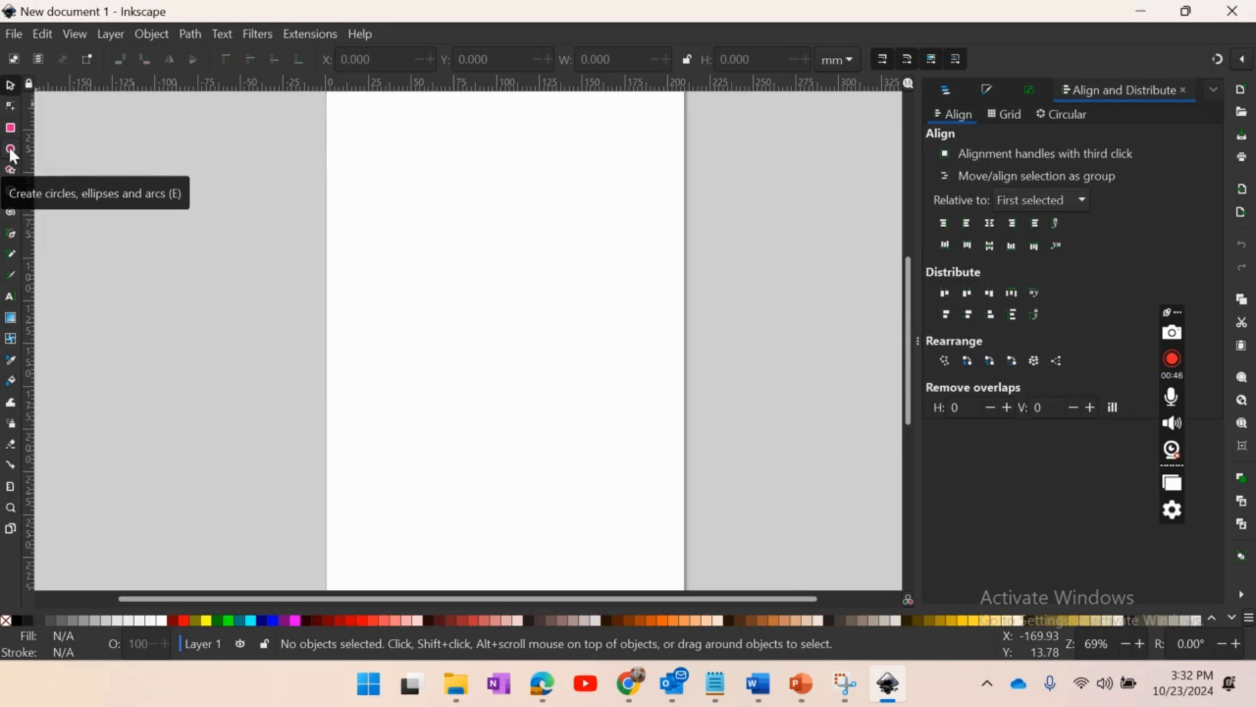
# - Draw a filled circle about 109 by 106 mm in the upper part of the page
pyautogui.click(9, 150)
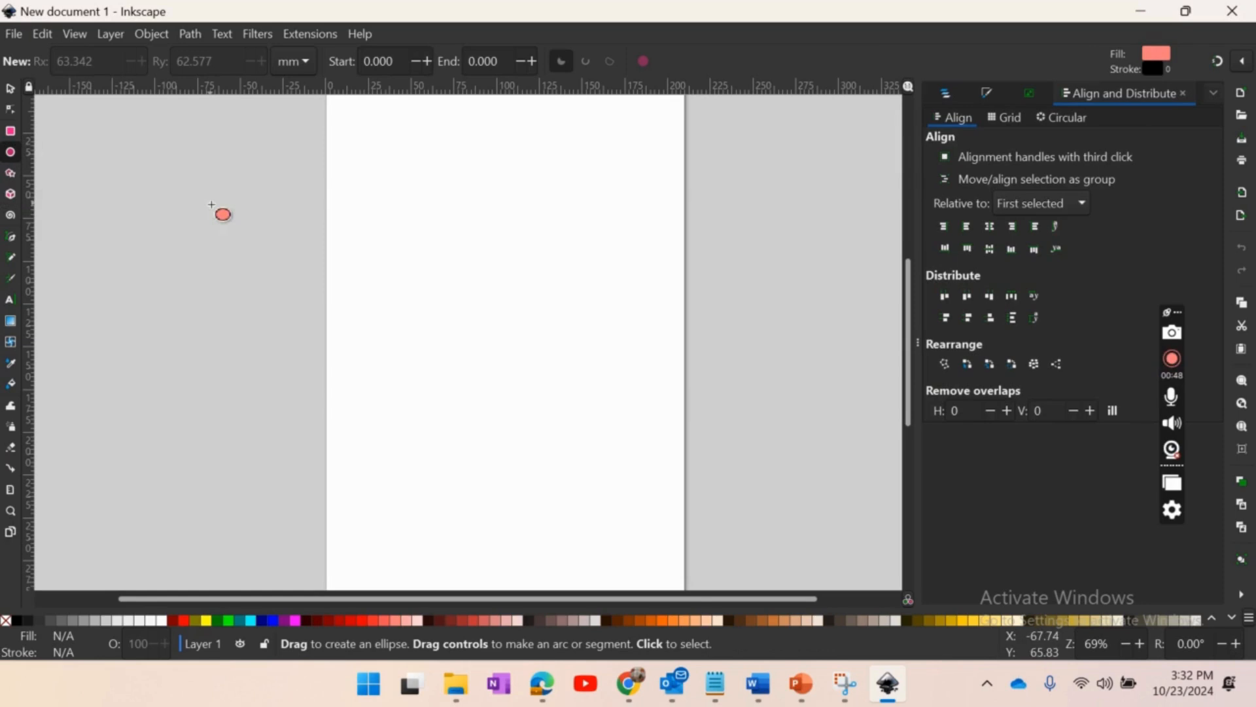
pyautogui.moveTo(403, 138); pyautogui.dragTo(582, 325)
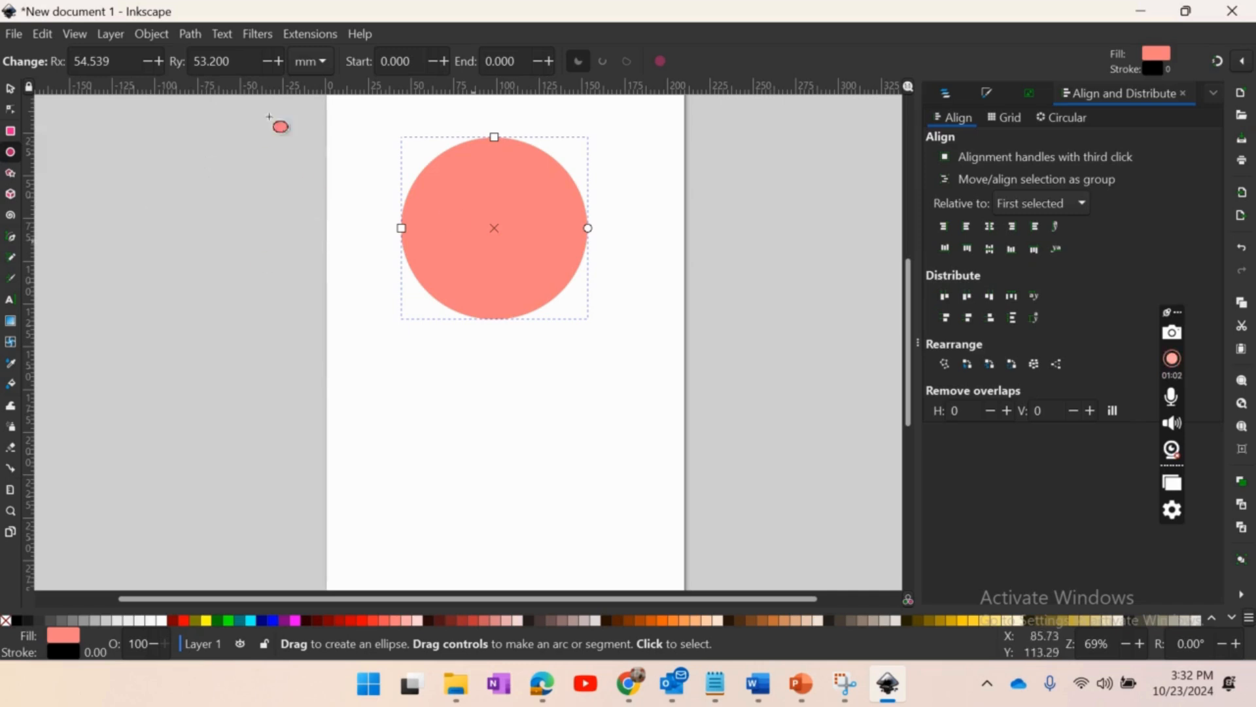
pyautogui.click(9, 91)
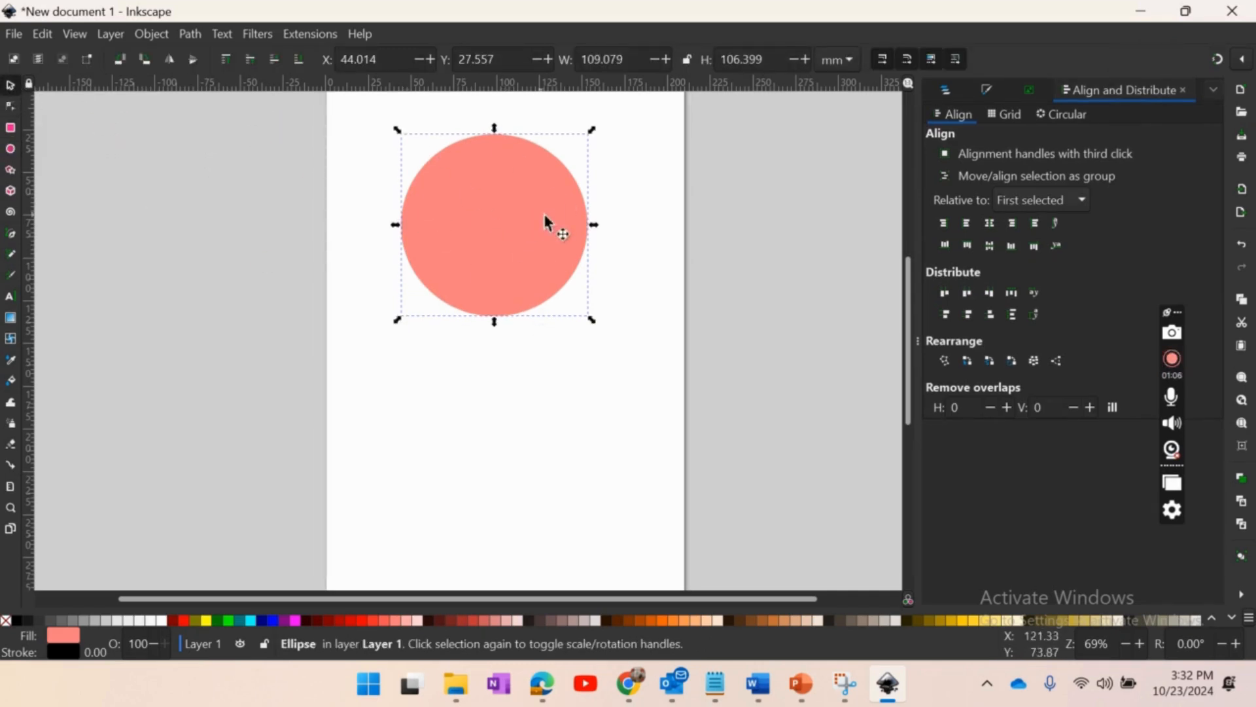
# - Resize the circle to 4.5 by 4.5 in and move it closer to the page's upper-left corner
pyautogui.click(846, 57)
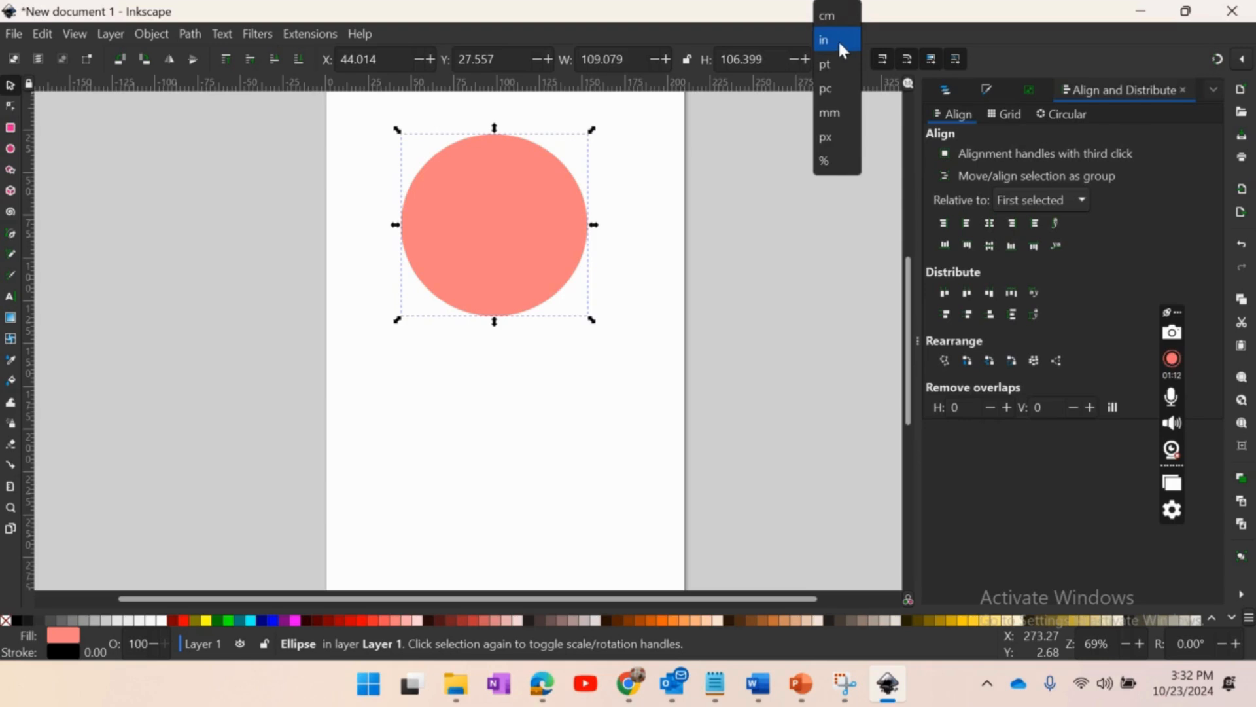
pyautogui.click(837, 41)
pyautogui.moveTo(641, 61); pyautogui.dragTo(558, 70)
pyautogui.write('4.5')
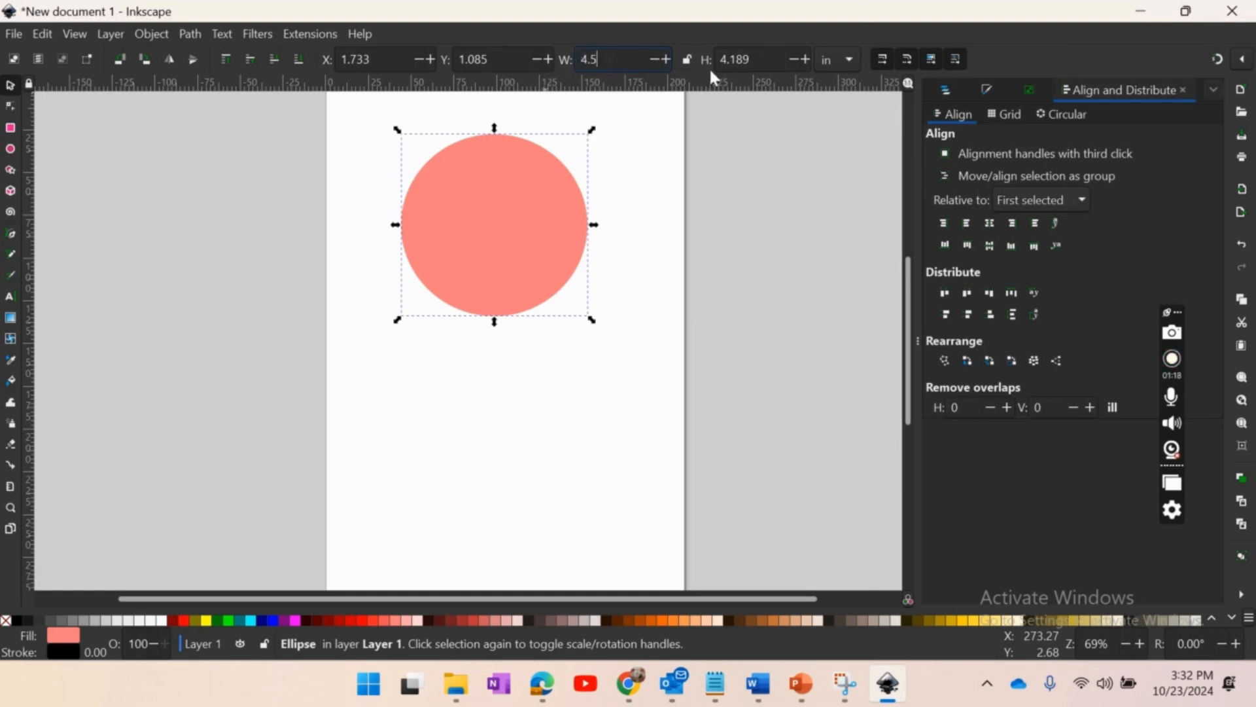
pyautogui.press('Tab')
pyautogui.write('4.5')
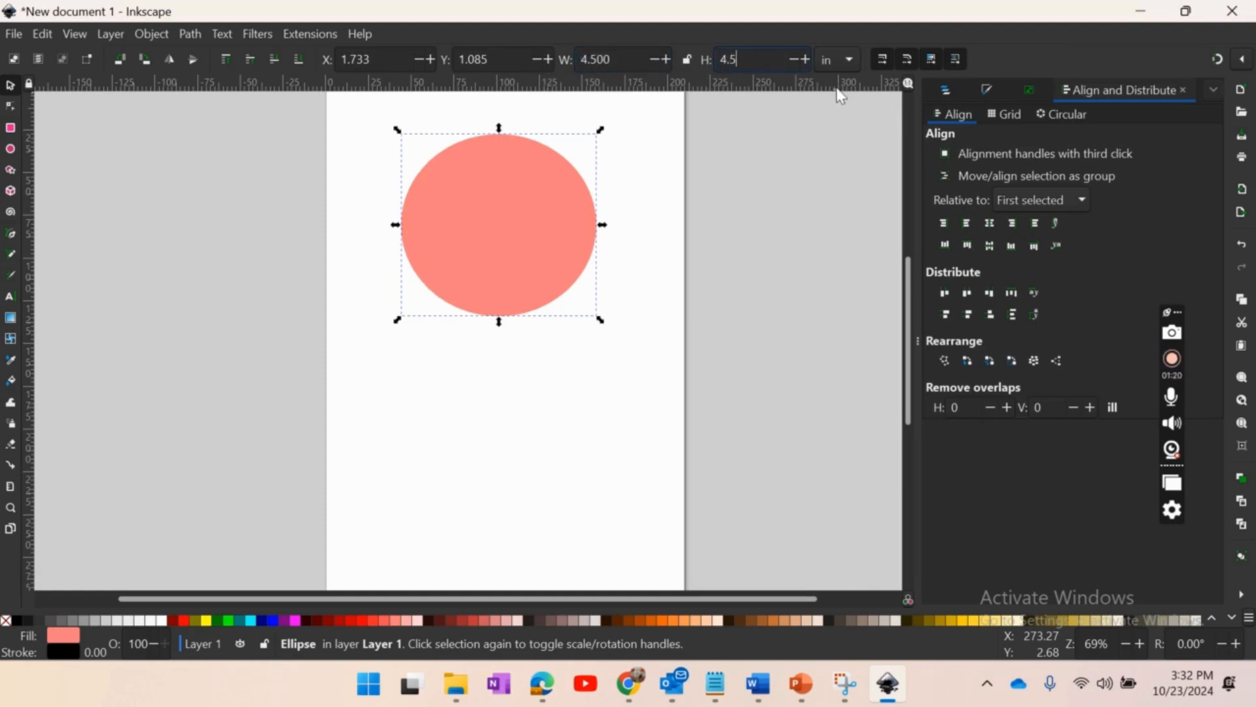
pyautogui.press('Return')
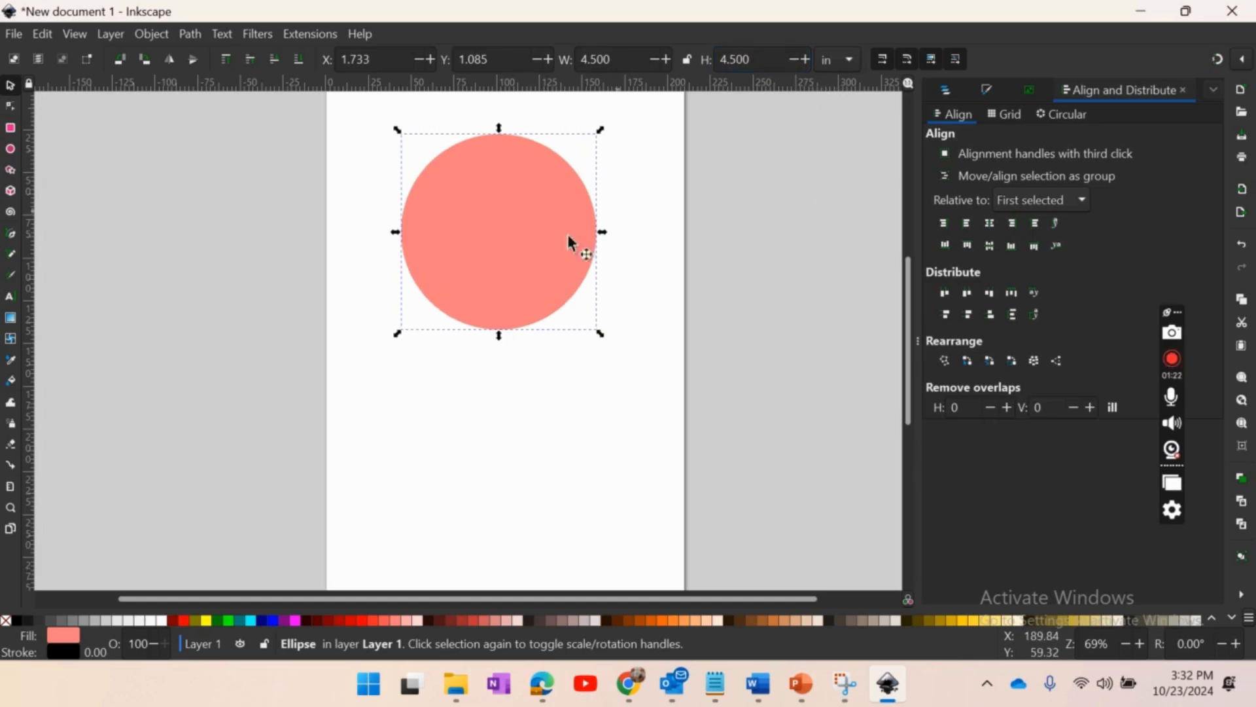
pyautogui.moveTo(530, 234); pyautogui.dragTo(485, 223)
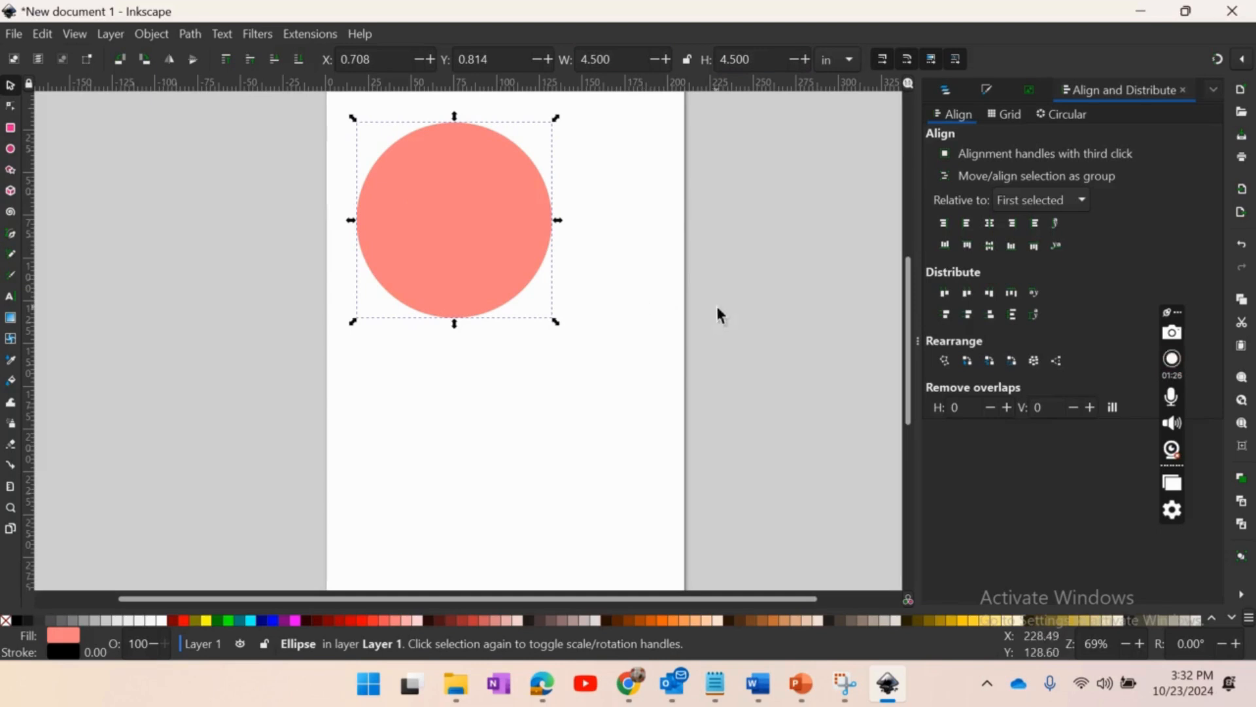
pyautogui.click(66, 374)
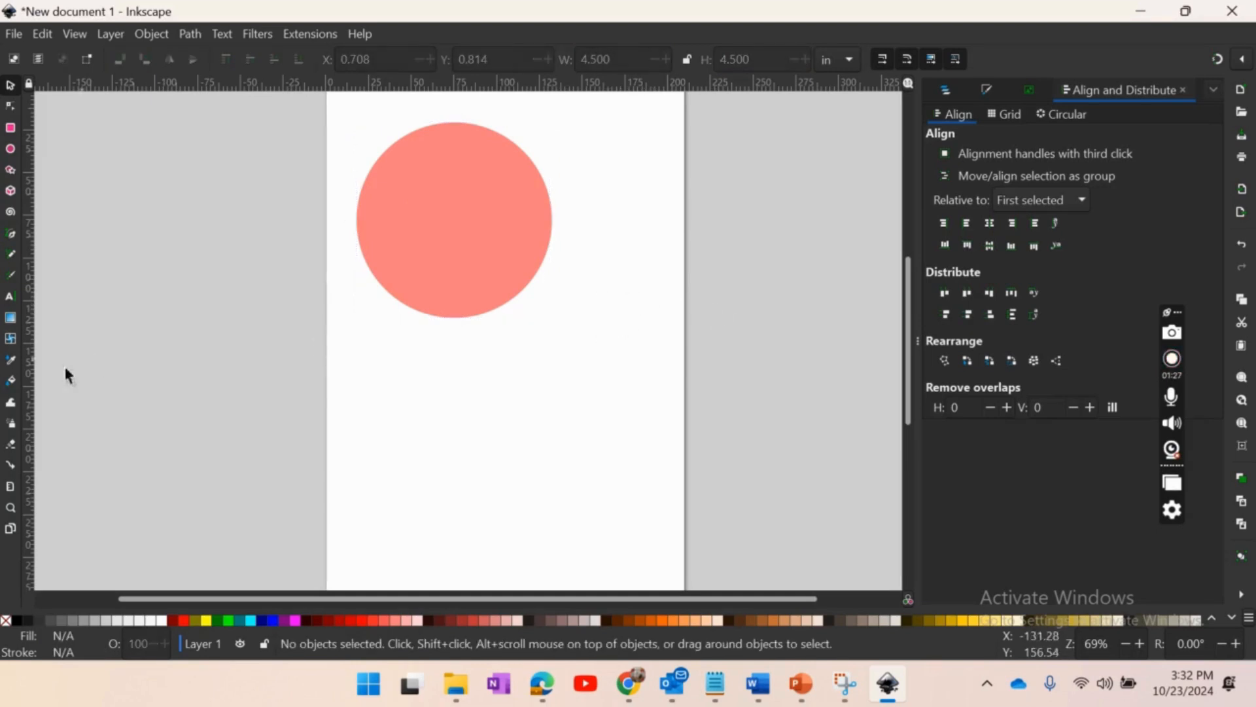
# - Add the text "1" to the right of the circle and fill it with black
pyautogui.click(10, 297)
pyautogui.click(603, 171)
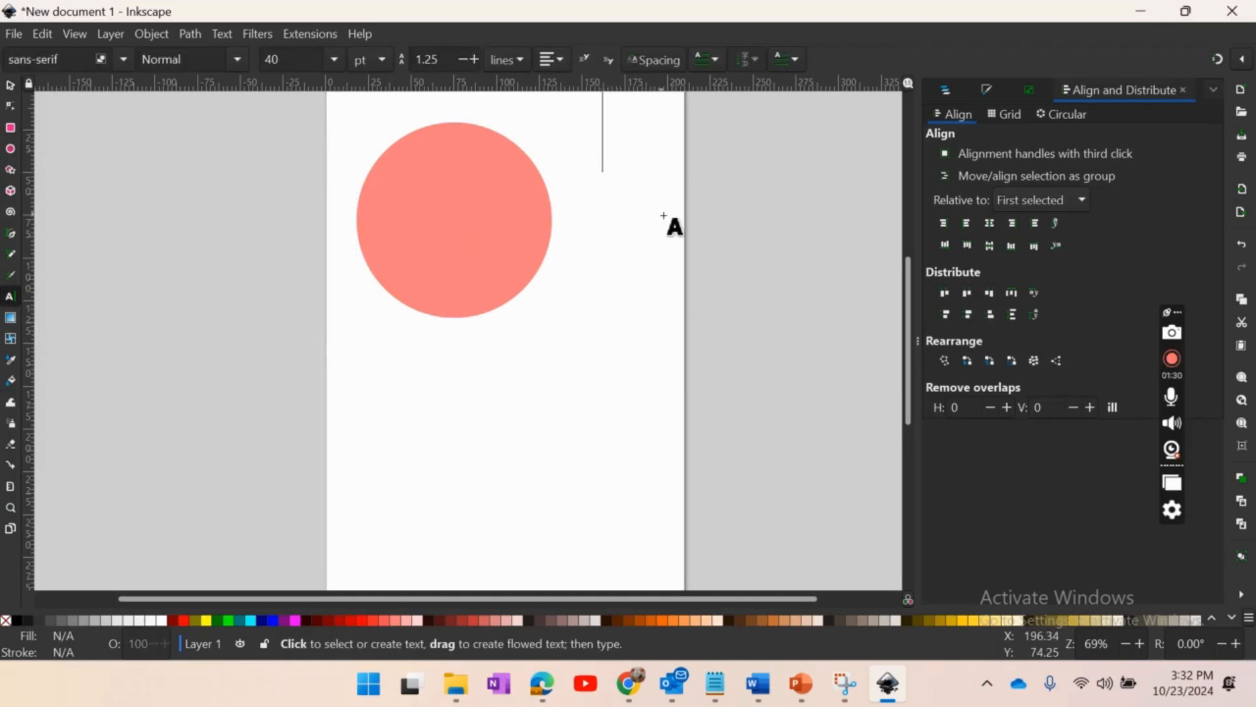
pyautogui.write('1')
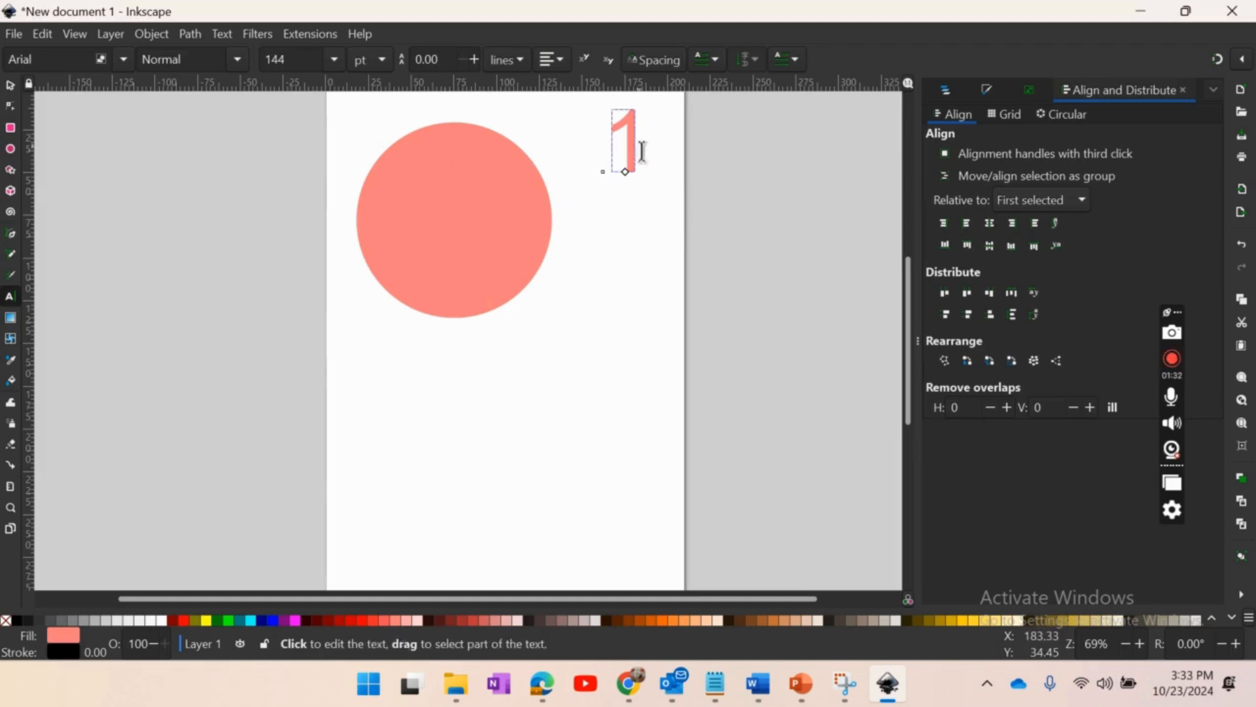
pyautogui.click(19, 621)
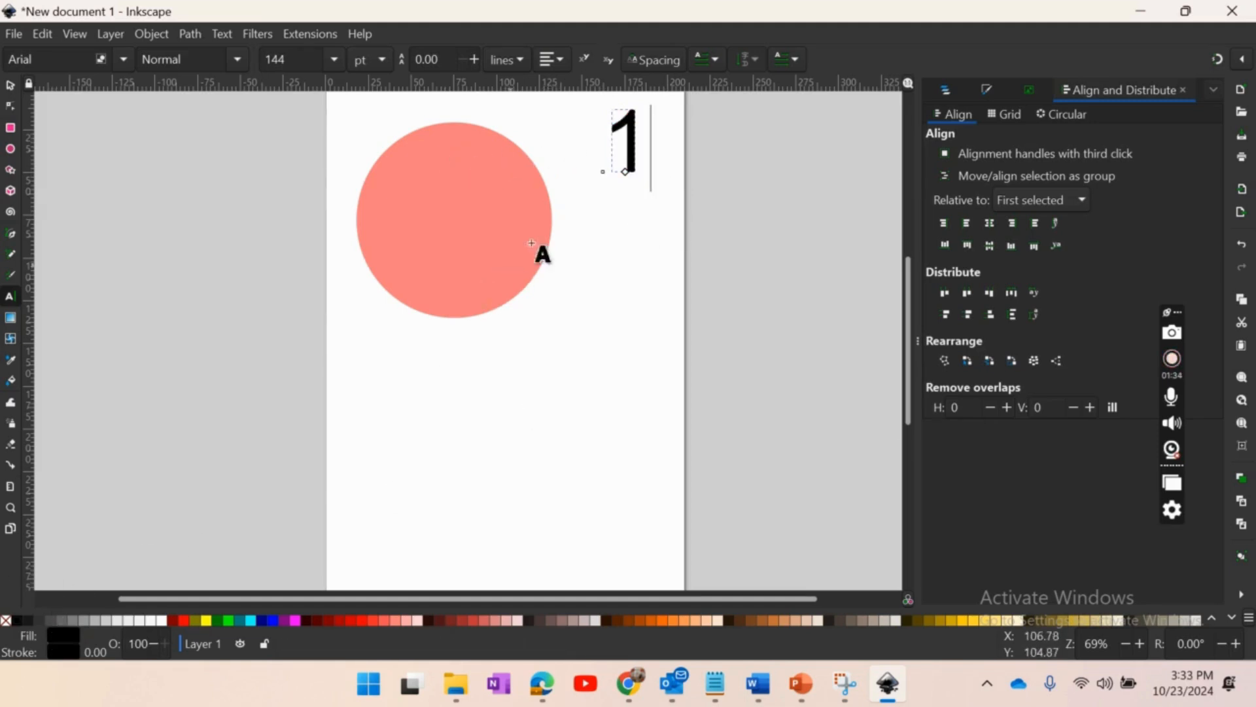
# - Change the font of the numeral 1 to Book Antiqua
pyautogui.hotkey('ctrl', 'a')
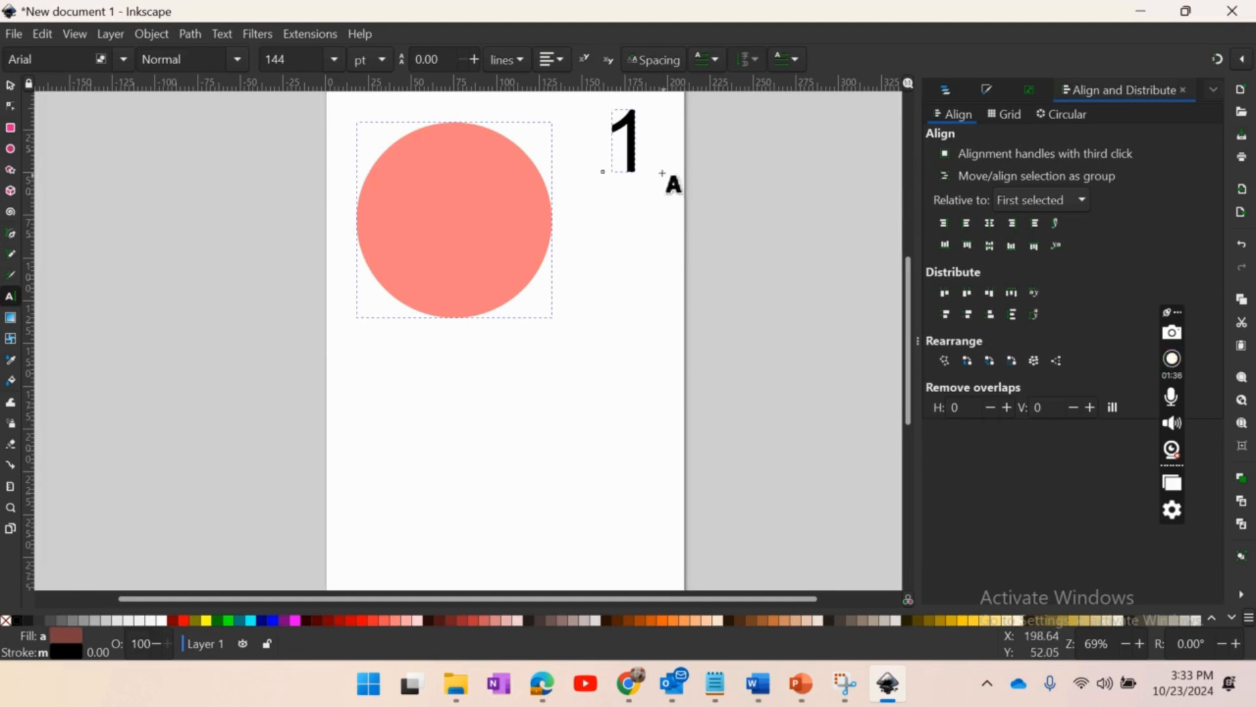
pyautogui.click(9, 86)
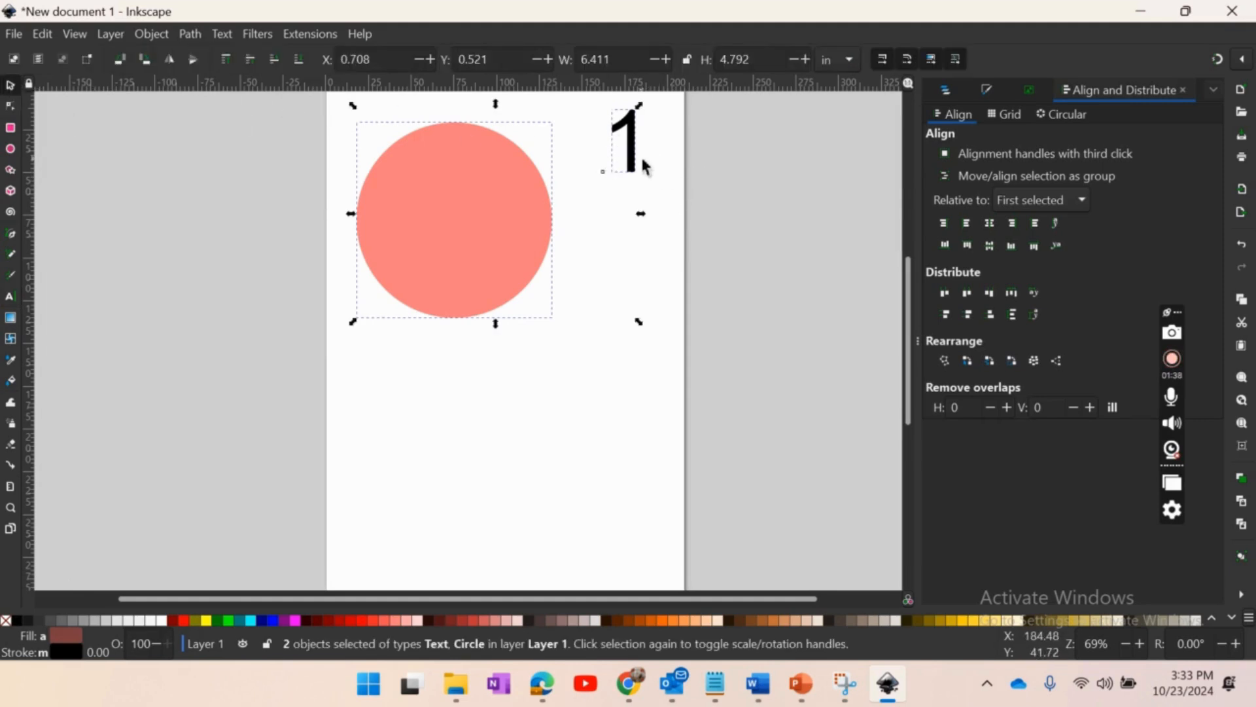
pyautogui.doubleClick(641, 164)
pyautogui.doubleClick(655, 149)
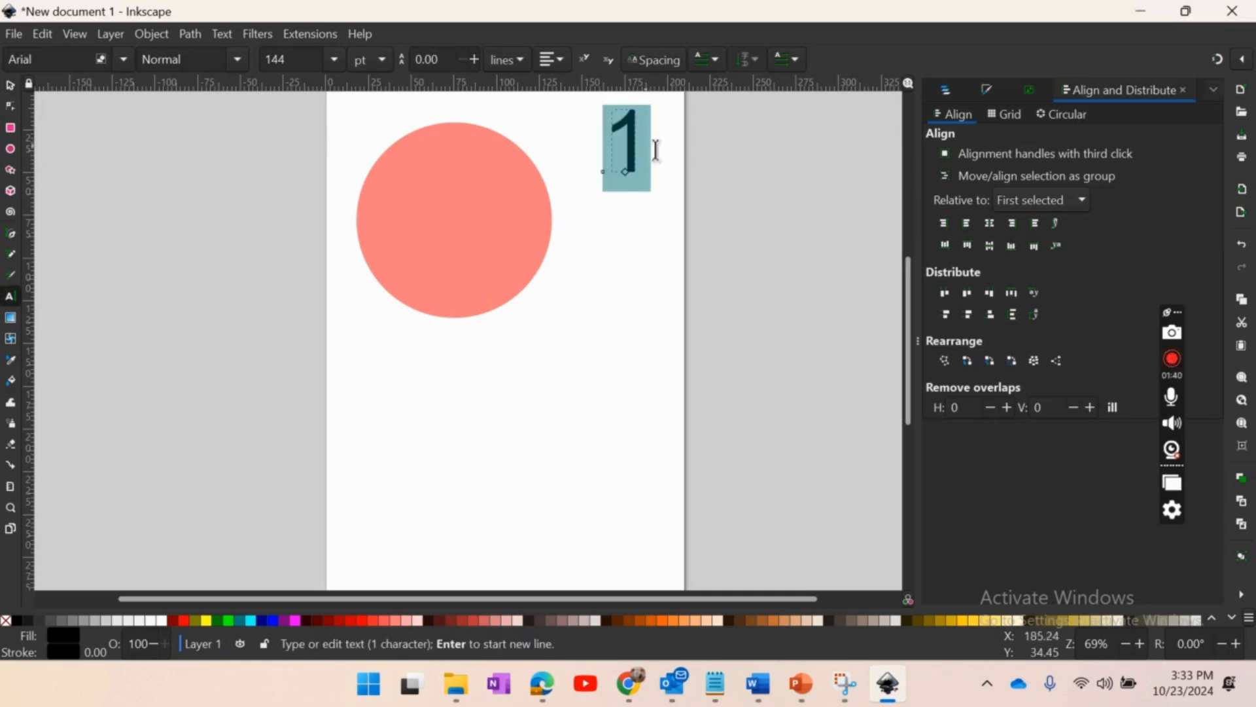
pyautogui.click(124, 58)
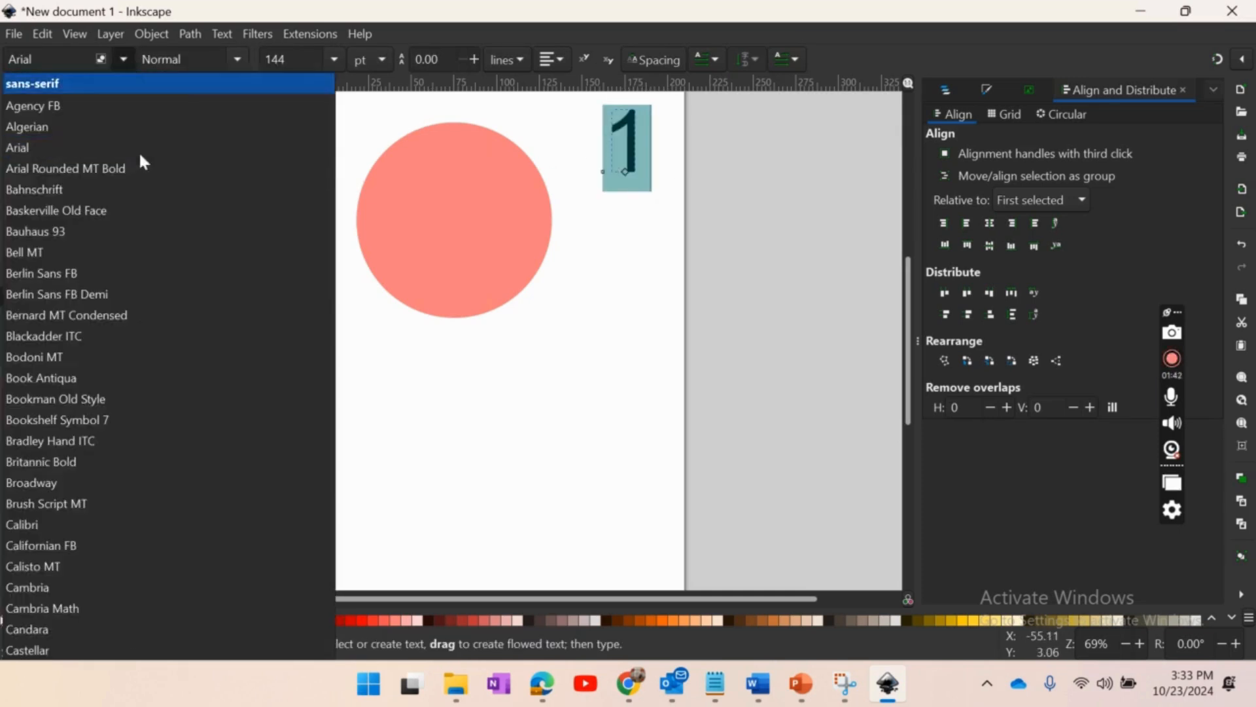
pyautogui.scroll(-5, 159, 328)
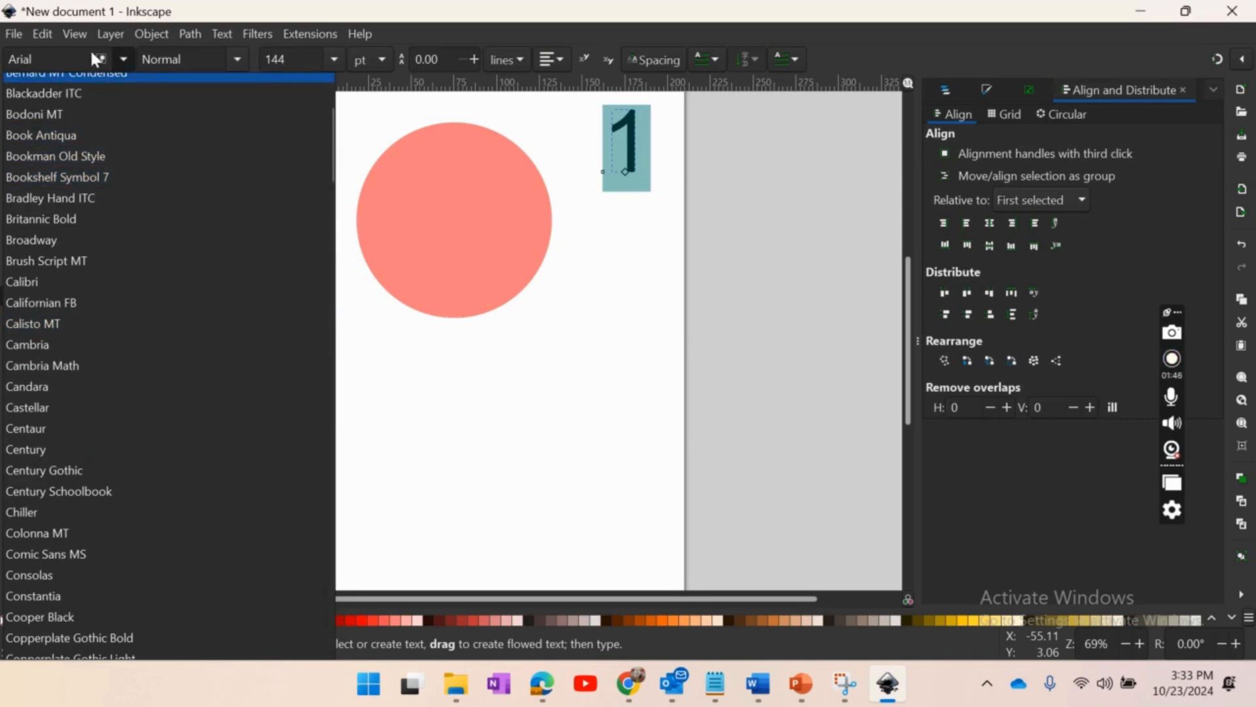
pyautogui.click(124, 56)
pyautogui.click(125, 57)
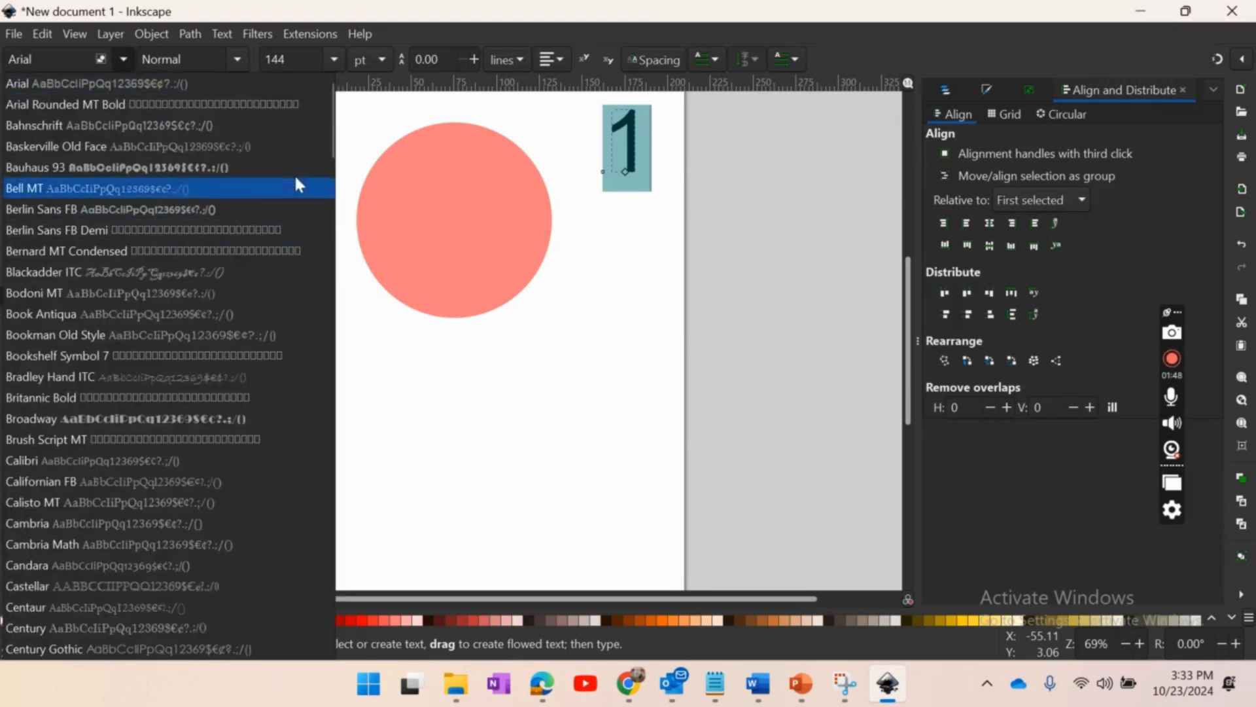
pyautogui.moveTo(332, 156); pyautogui.dragTo(337, 297)
pyautogui.click(118, 57)
pyautogui.click(229, 376)
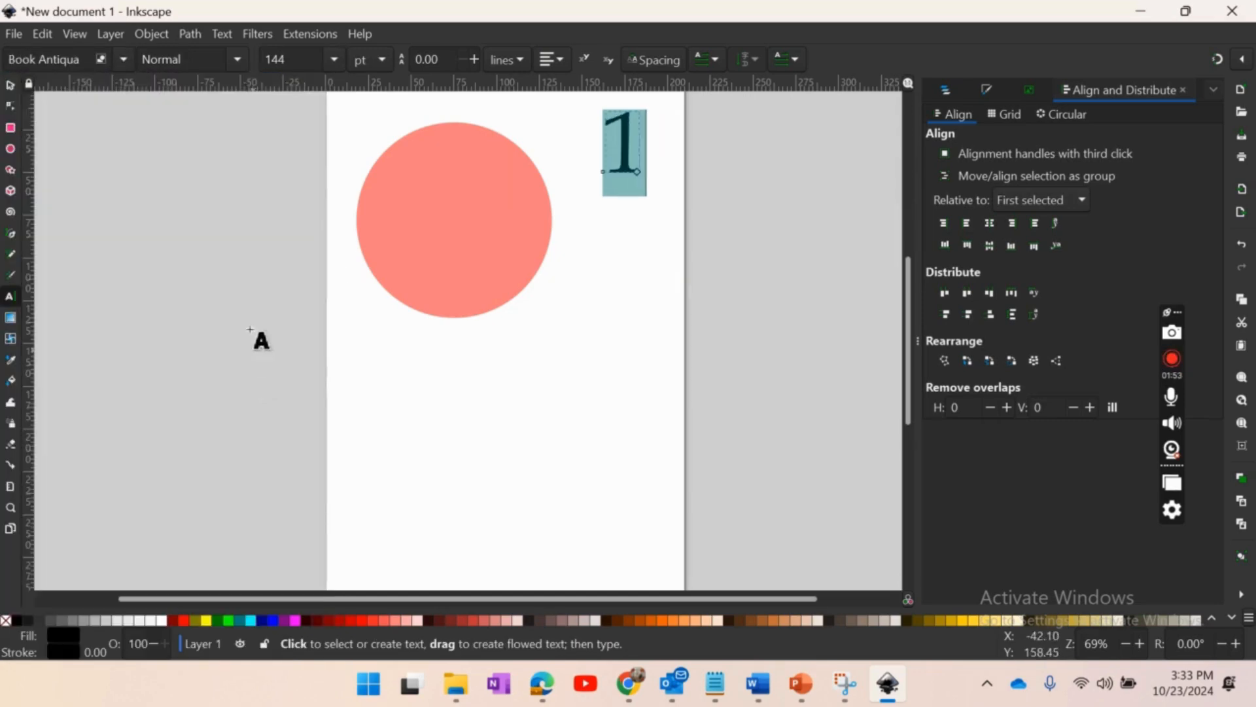
pyautogui.click(123, 58)
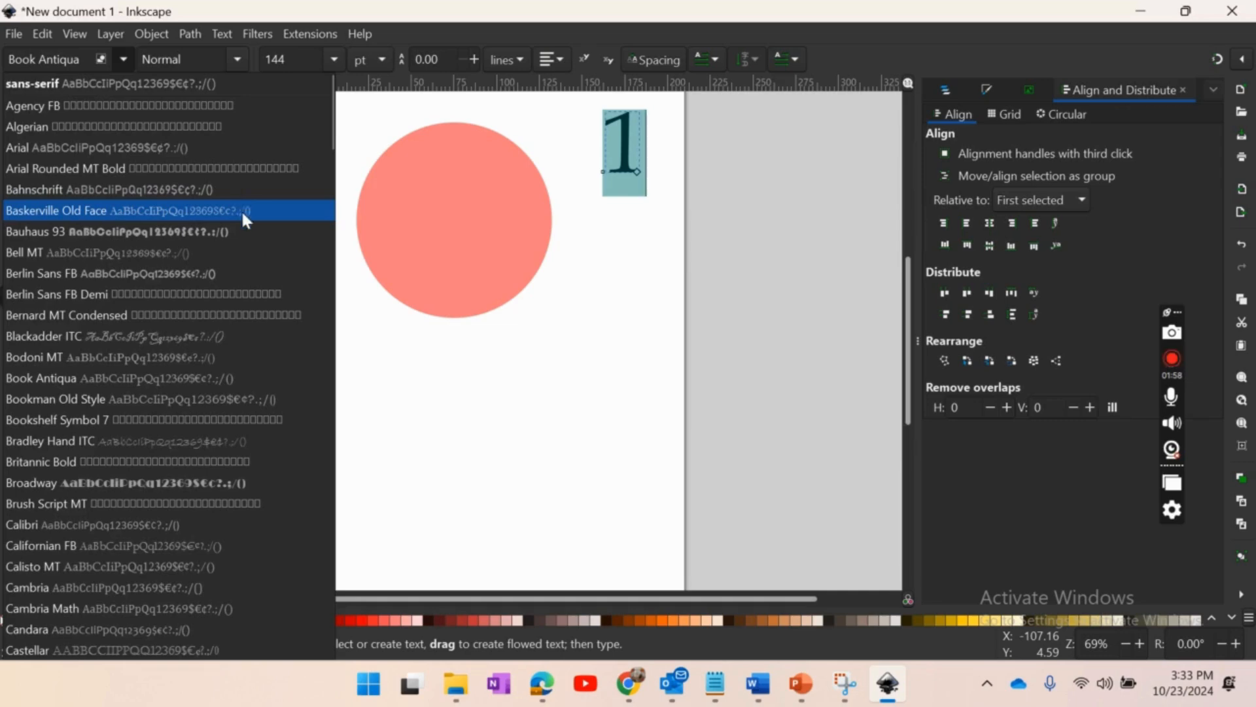
pyautogui.scroll(-5, 243, 220)
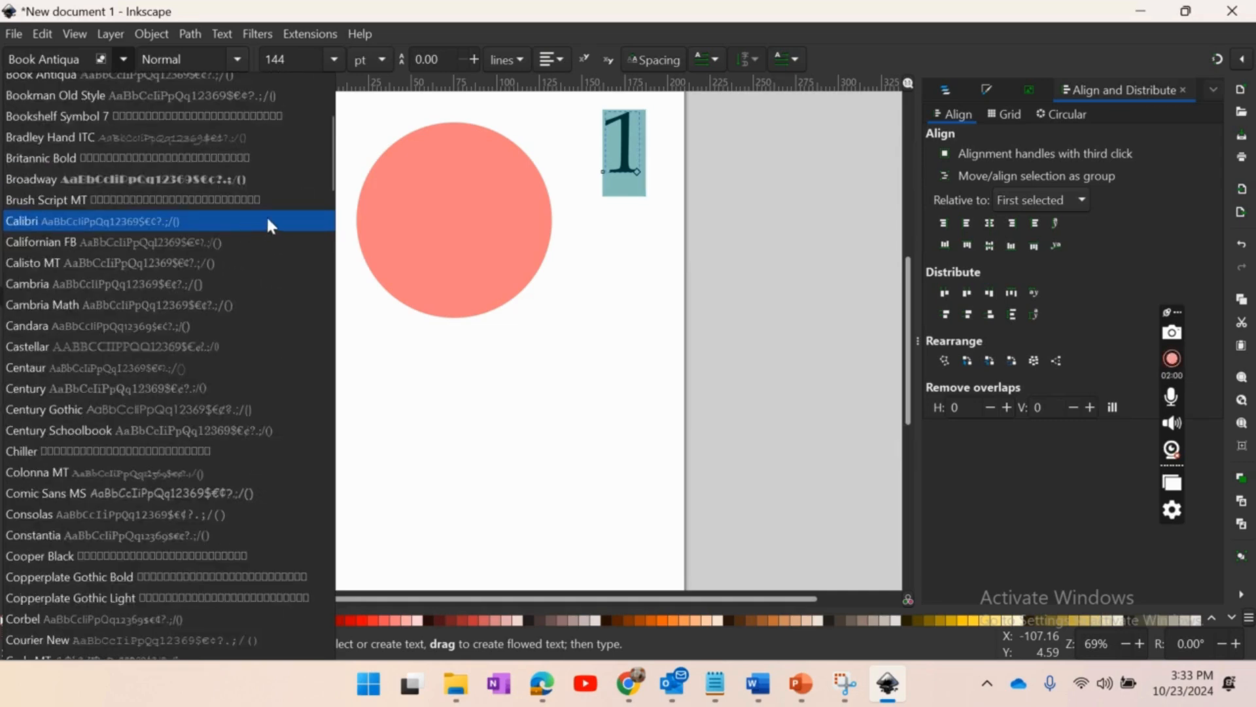
# - Set the font size of the numeral 1 to 56 pt
pyautogui.click(331, 59)
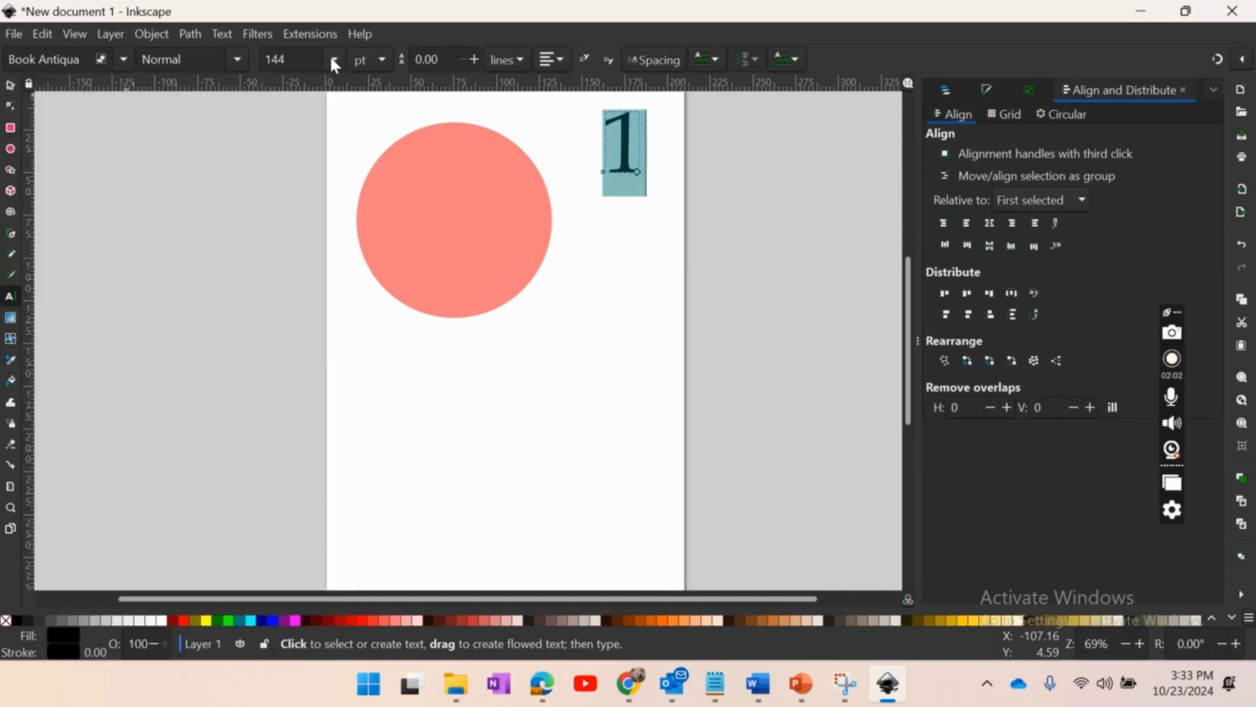
pyautogui.click(331, 58)
pyautogui.click(284, 450)
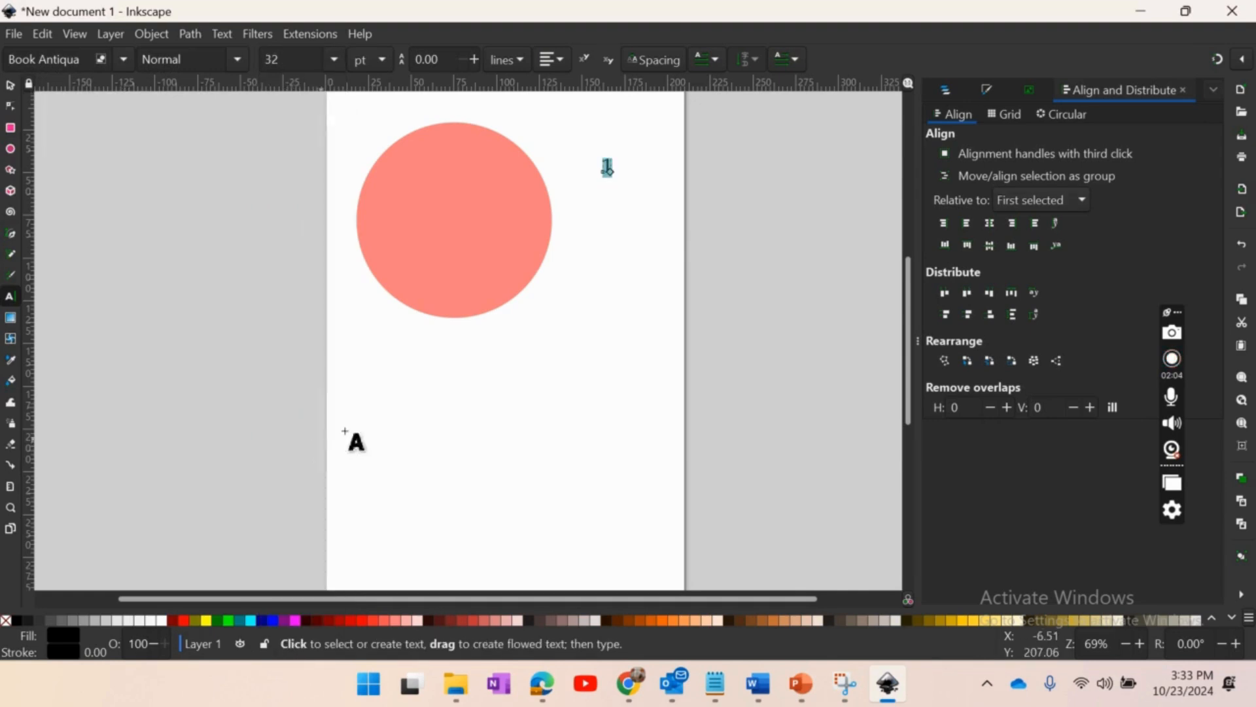
pyautogui.click(334, 59)
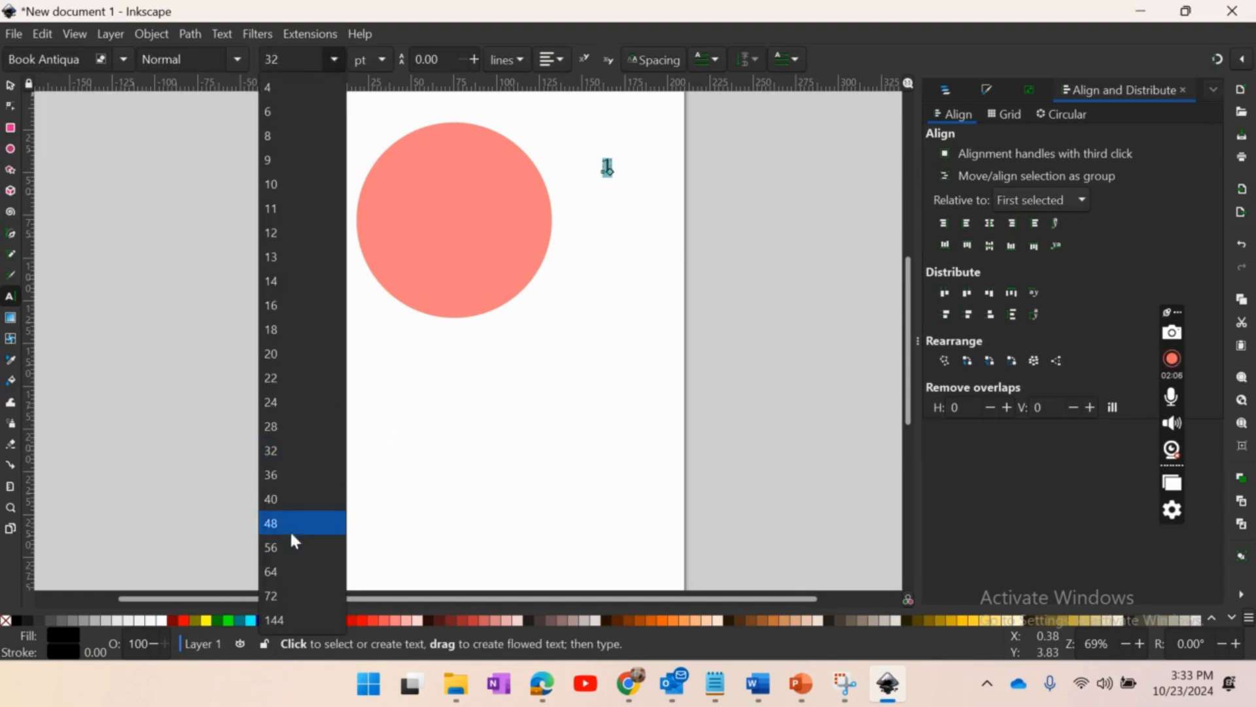
pyautogui.click(300, 546)
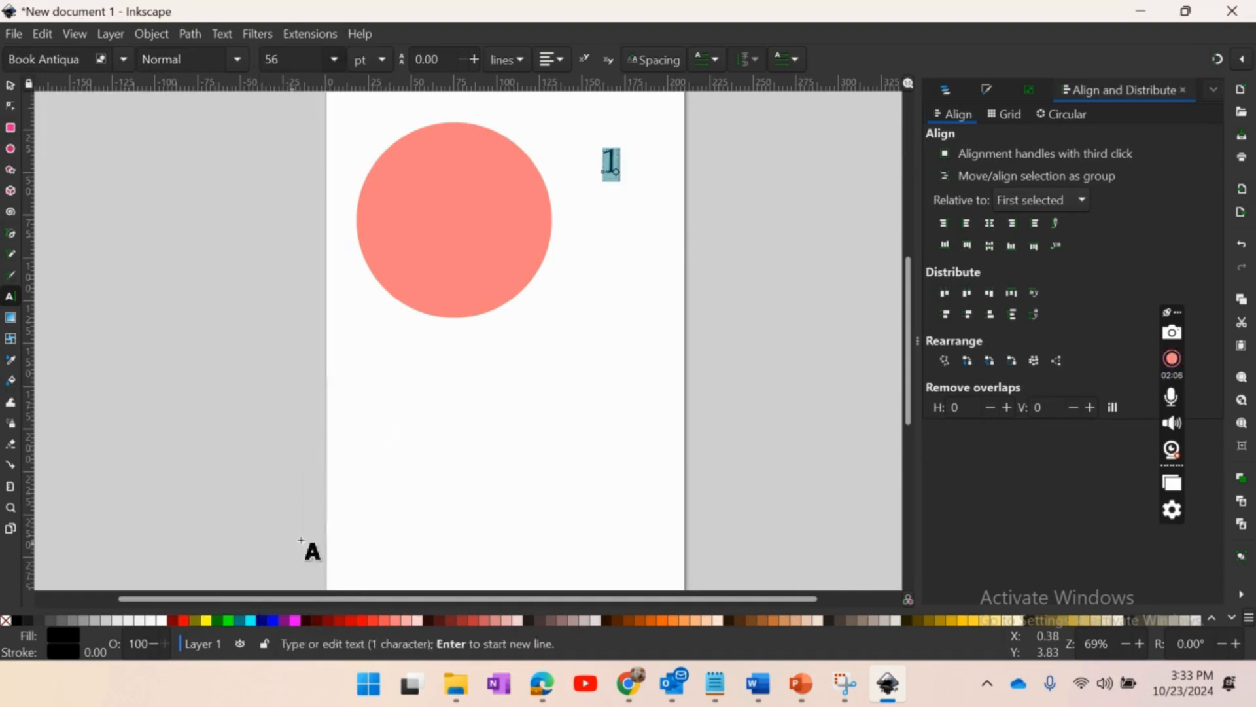
pyautogui.click(12, 85)
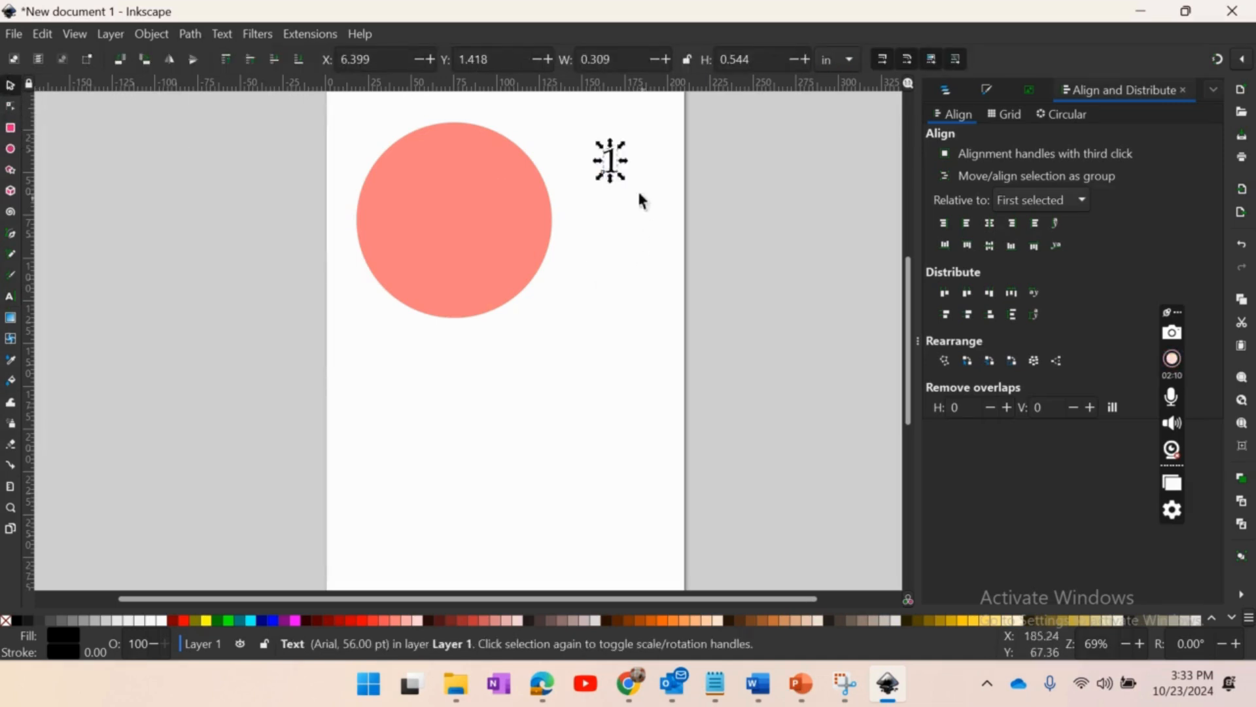
# - Lock the numeral's proportions, enlarge it to about 0.45 by 0.79 in and place it inside the circle's top edge
pyautogui.click(687, 59)
pyautogui.moveTo(637, 189); pyautogui.dragTo(456, 154)
pyautogui.click(456, 154)
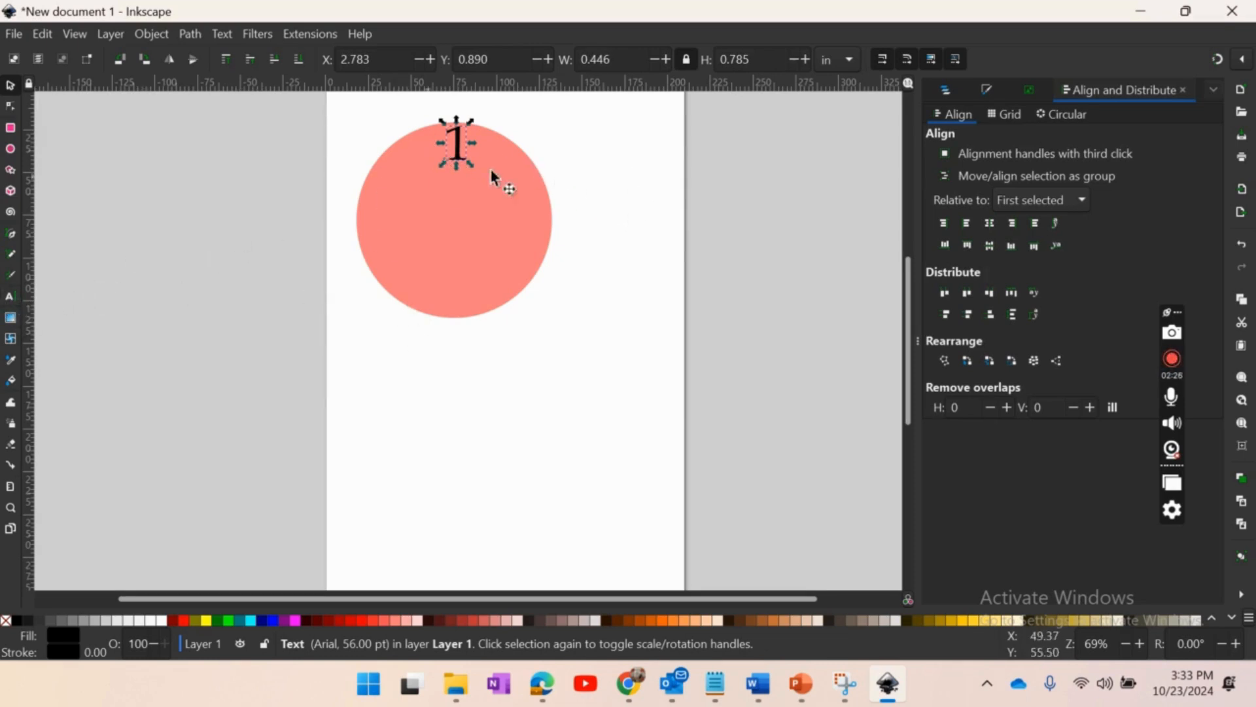
pyautogui.press('Escape')
# - Copy the numeral 1, paste it to the right of the circle and change the copy's text to "2"
pyautogui.click(460, 154)
pyautogui.rightClick(458, 148)
pyautogui.click(523, 178)
pyautogui.rightClick(559, 160)
pyautogui.click(602, 216)
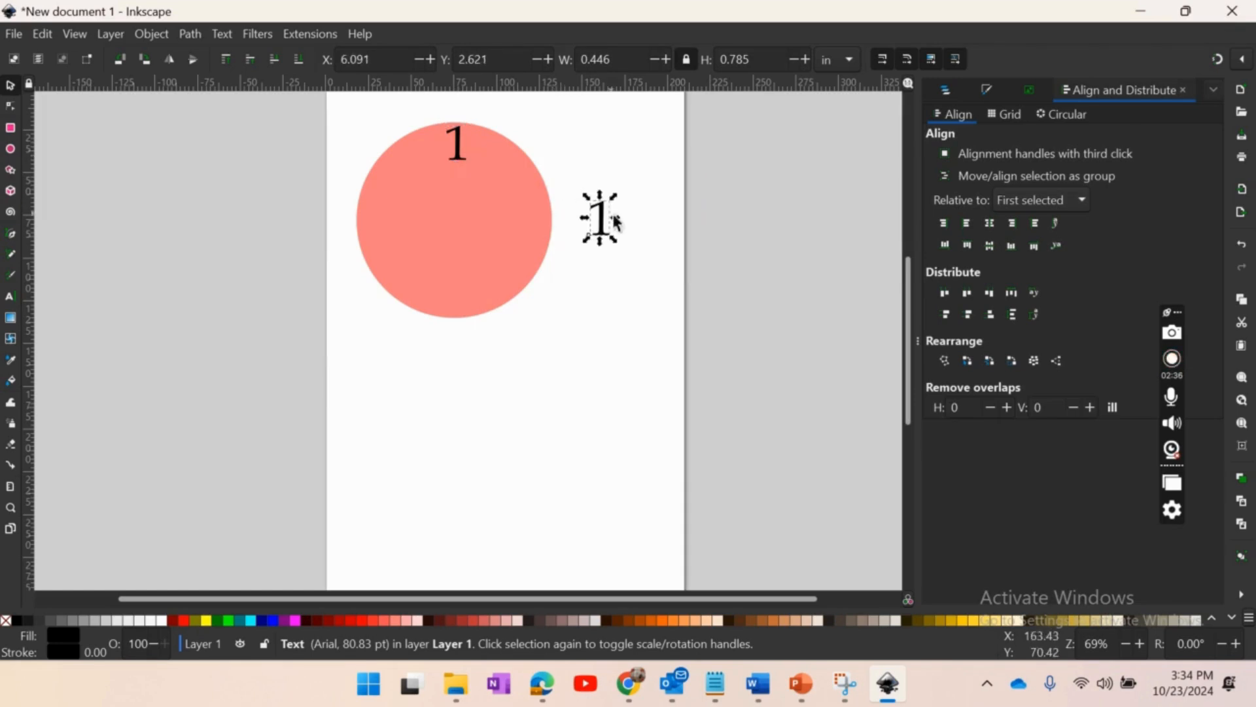
pyautogui.doubleClick(615, 221)
pyautogui.press('BackSpace')
pyautogui.write('2')
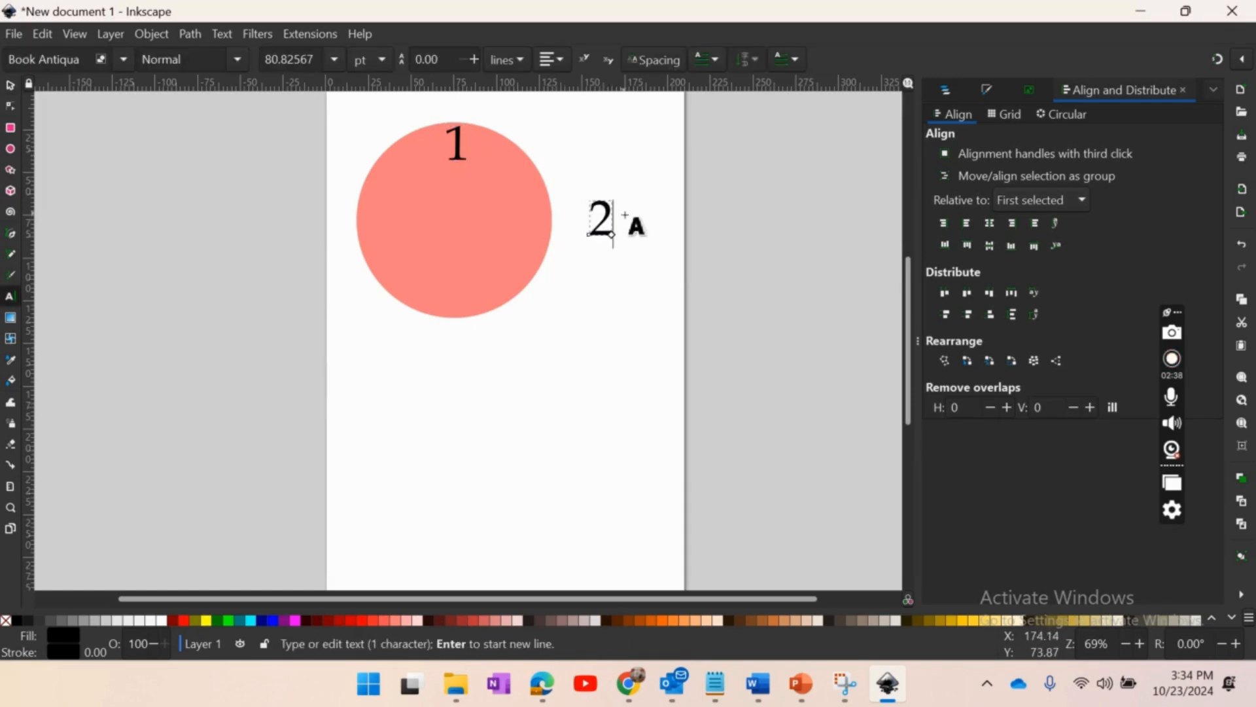
# - Move the 2 inside the circle's upper-right edge and scale both numerals down together to about 1.32 by 1.07 in overall
pyautogui.click(10, 85)
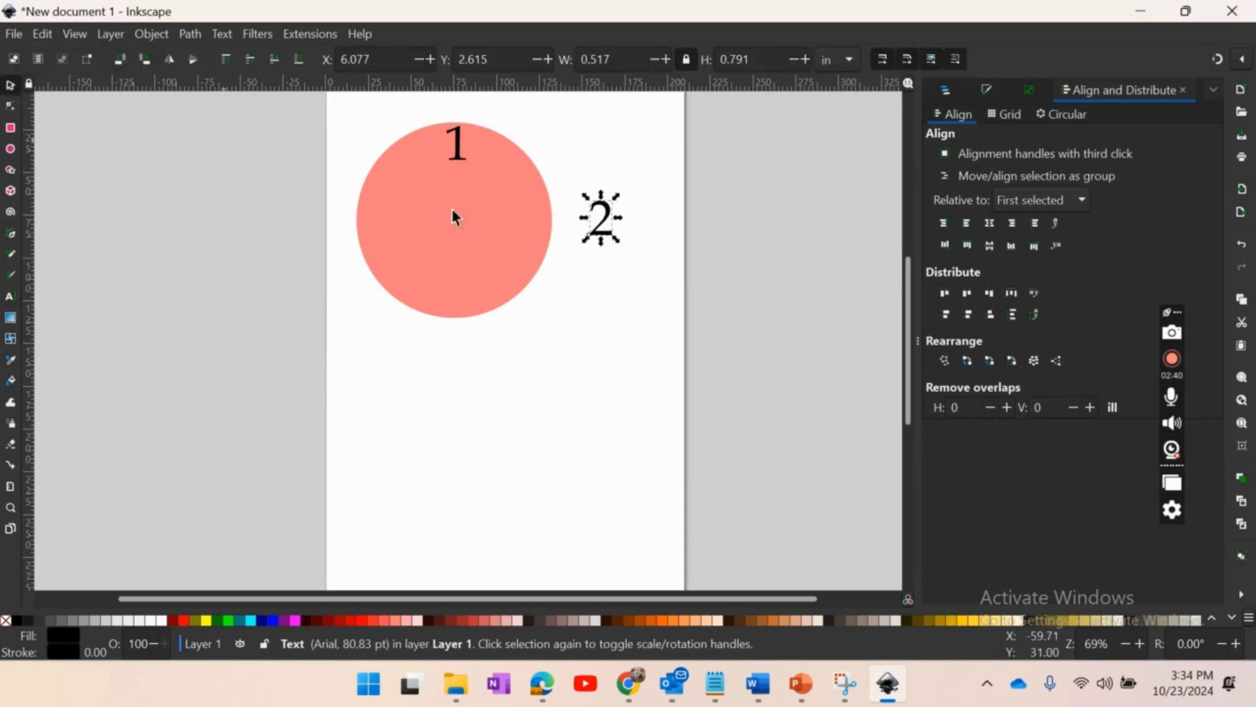
pyautogui.moveTo(611, 237); pyautogui.dragTo(530, 196)
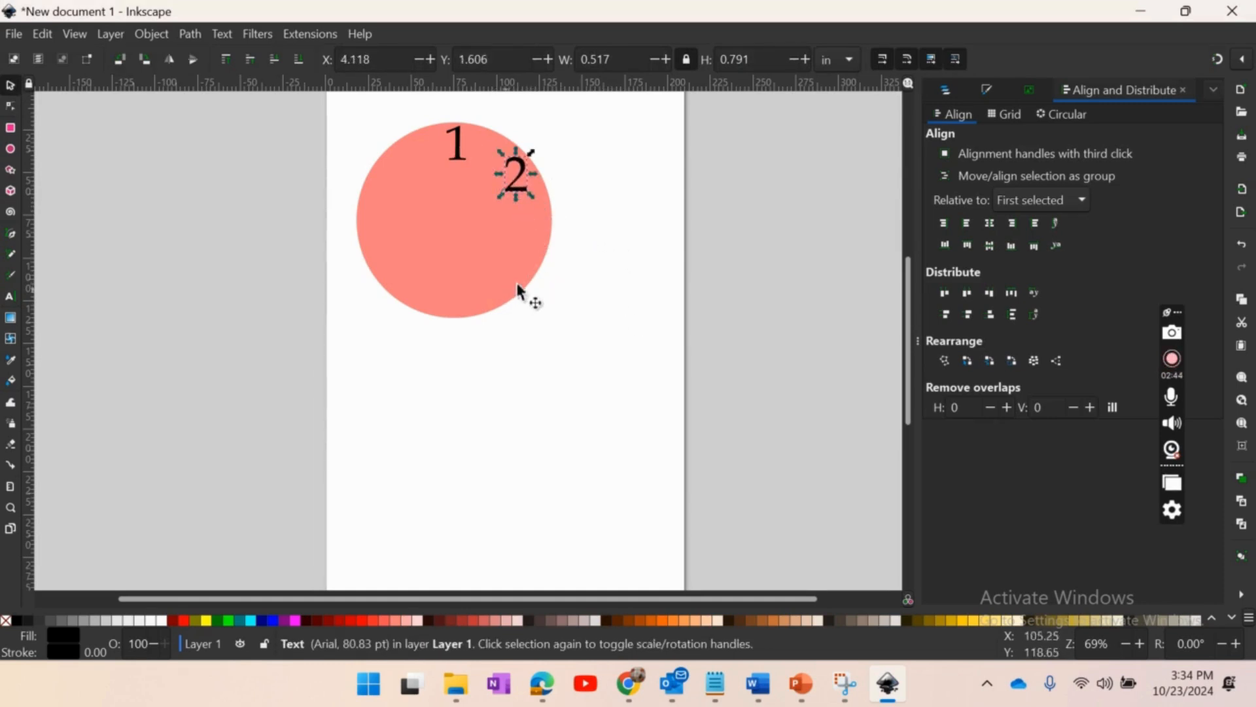
pyautogui.click(603, 226)
pyautogui.moveTo(605, 225); pyautogui.dragTo(407, 97)
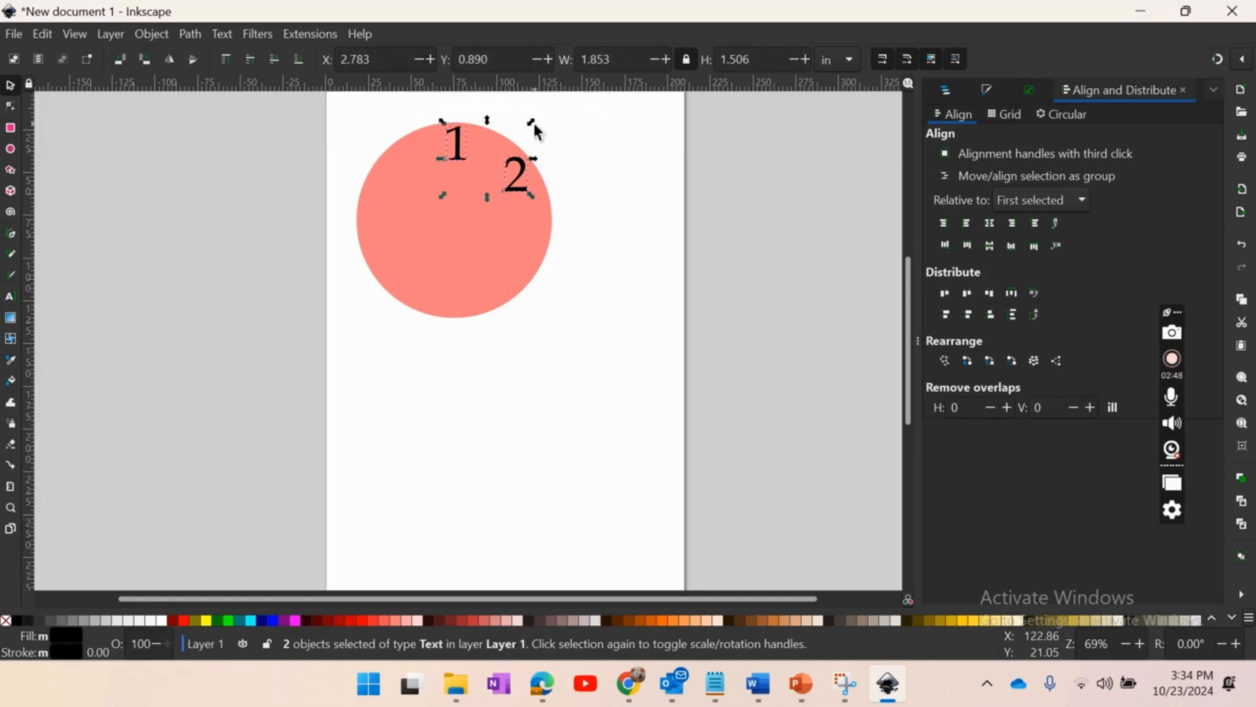
pyautogui.moveTo(533, 124); pyautogui.dragTo(508, 140)
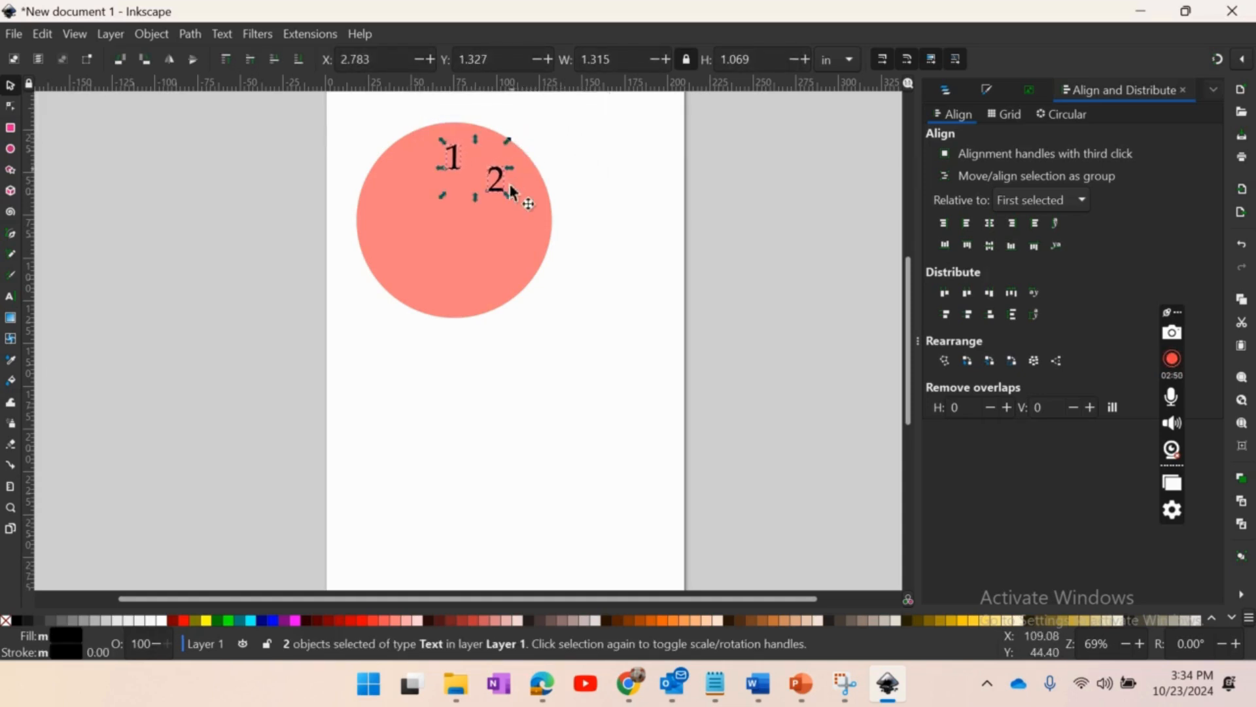
# - Place the 1 and 2 side by side as "12" at the circle's top, about 0.67 by 0.57 in overall
pyautogui.moveTo(503, 194); pyautogui.dragTo(461, 161)
pyautogui.click(456, 143)
pyautogui.click(540, 155)
pyautogui.click(576, 130)
pyautogui.click(572, 146)
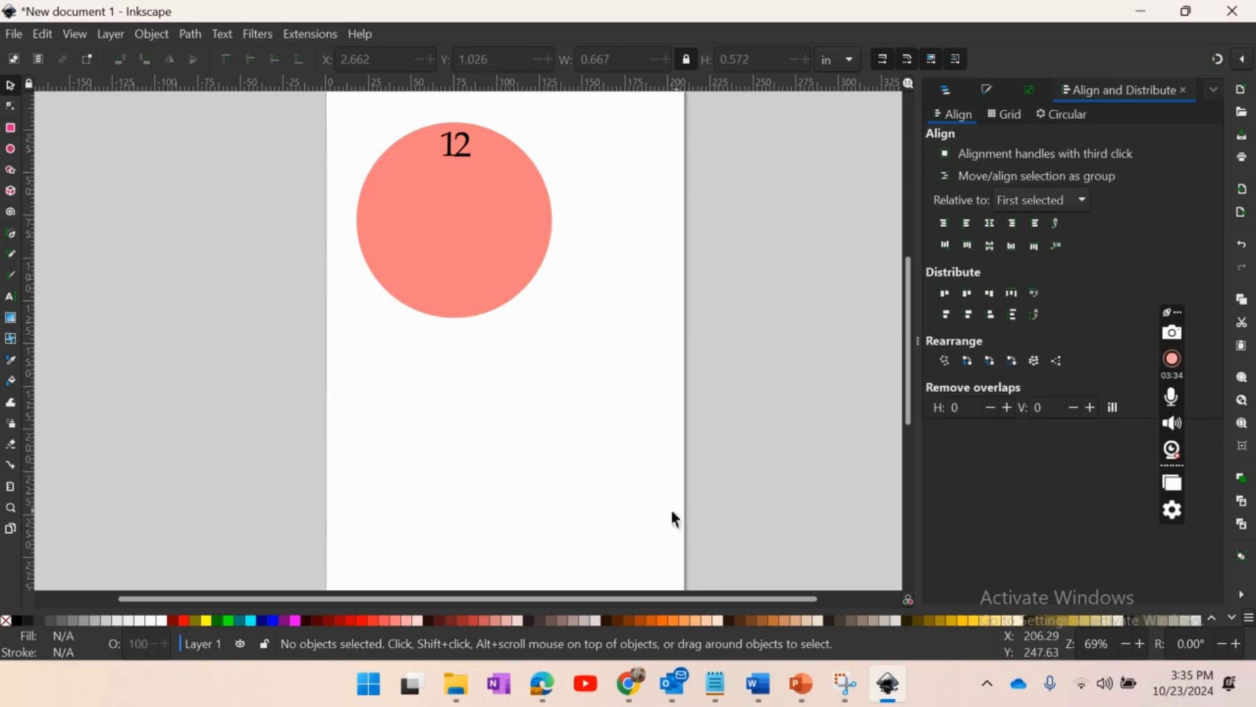
# - Switch to the Chrome window with the "vector corn" image search and copy the Alamy corn silhouette image
pyautogui.moveTo(633, 684)
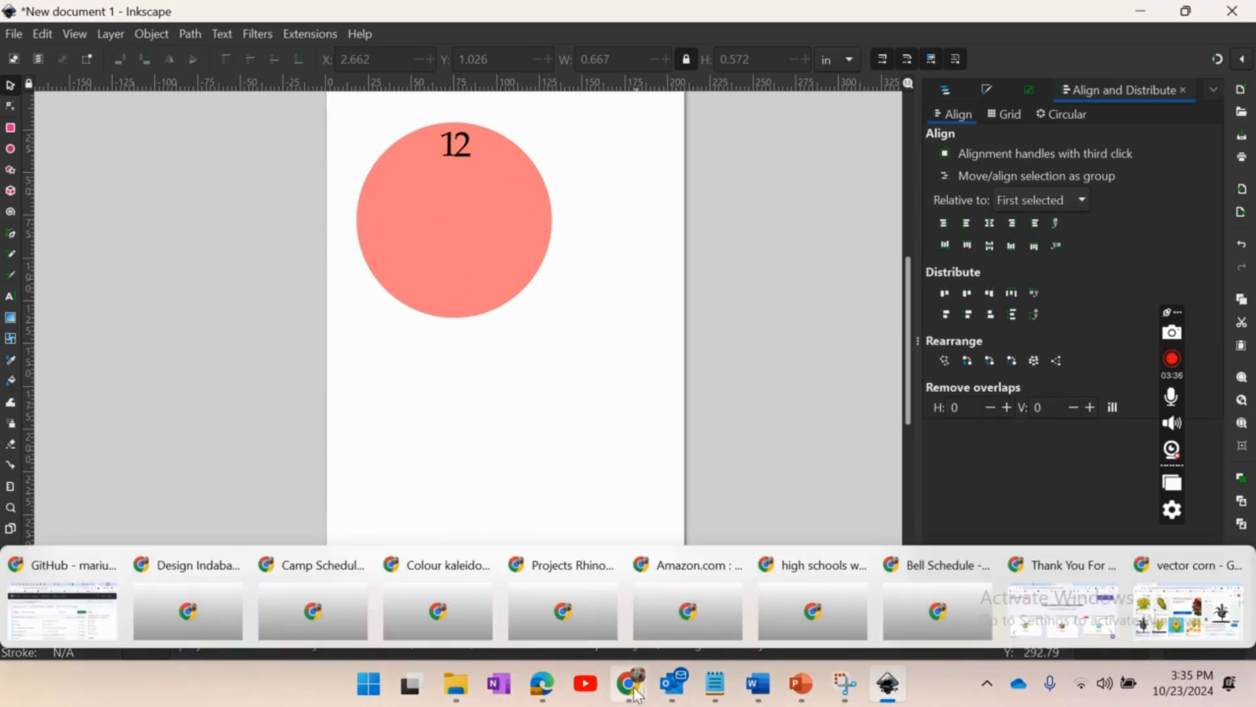
pyautogui.click(1189, 614)
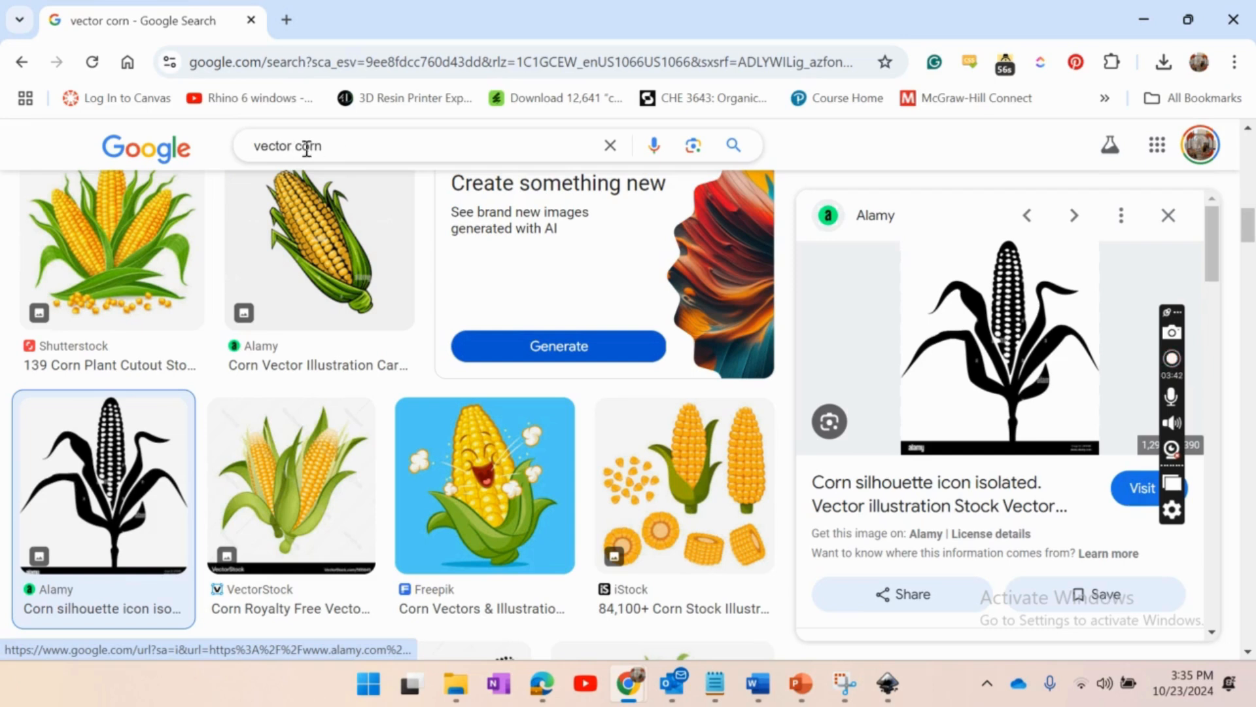
pyautogui.moveTo(292, 143); pyautogui.dragTo(216, 154)
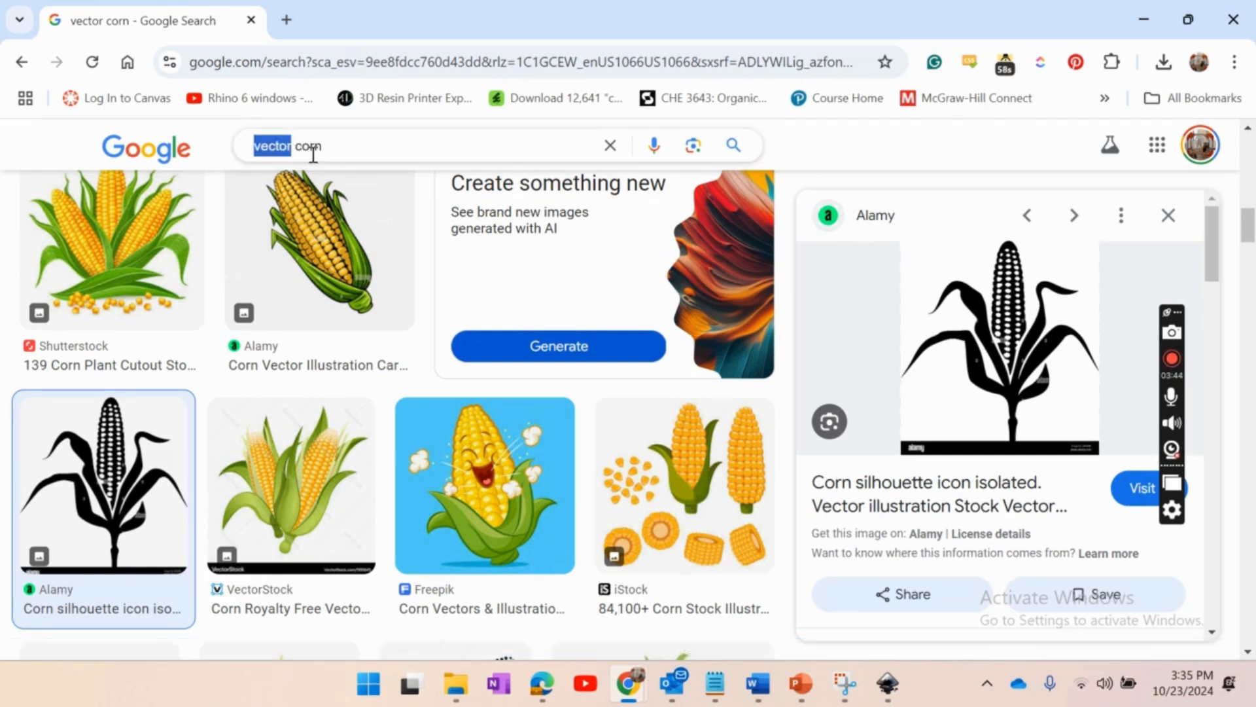
pyautogui.click(373, 146)
pyautogui.moveTo(347, 130); pyautogui.dragTo(302, 131)
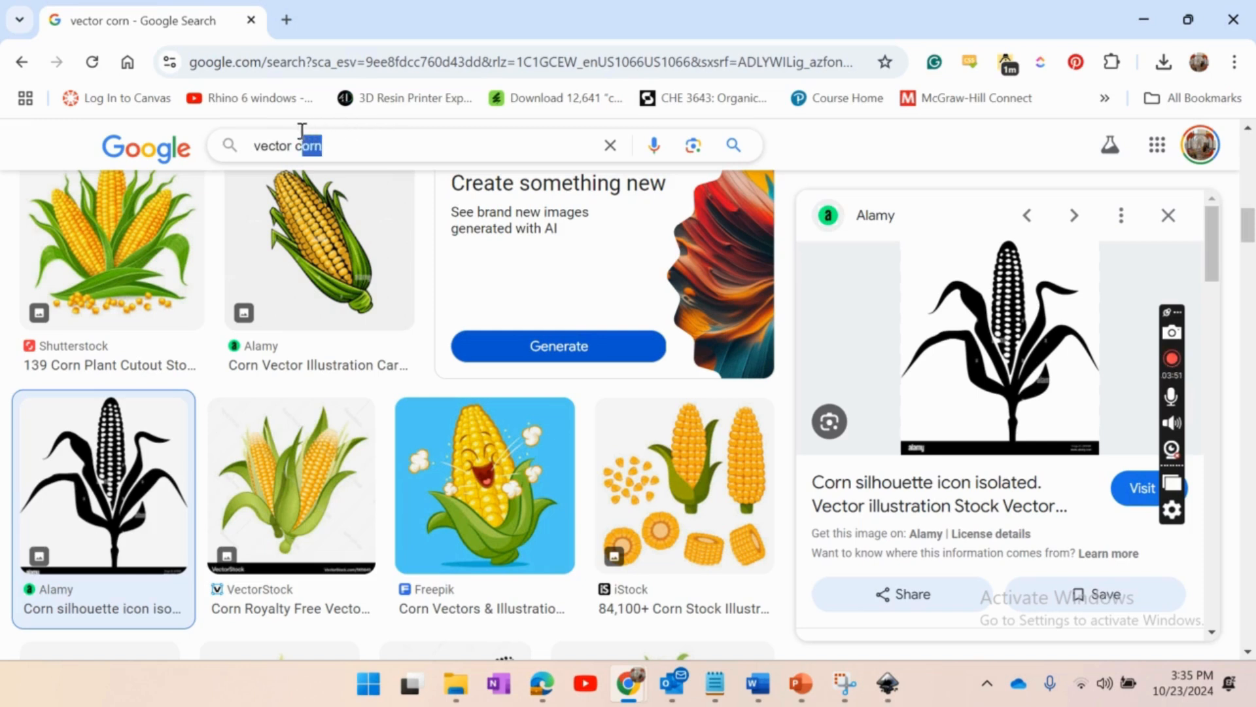
pyautogui.click(345, 148)
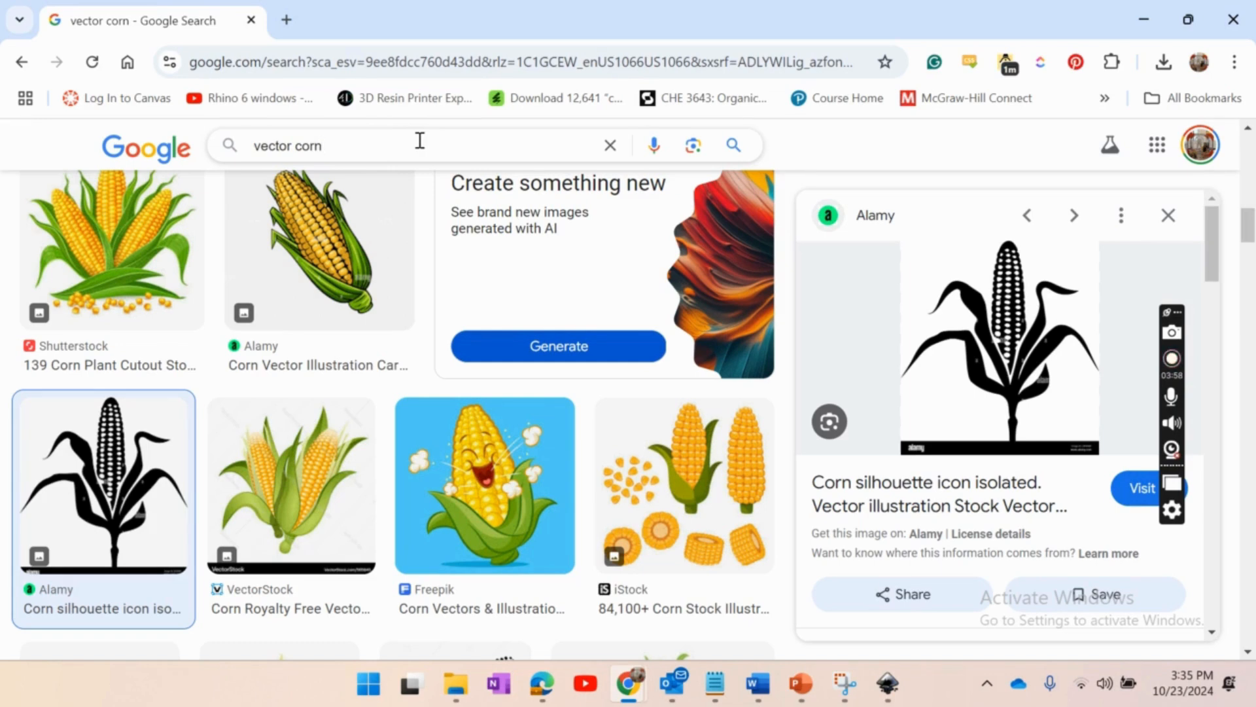
pyautogui.rightClick(973, 310)
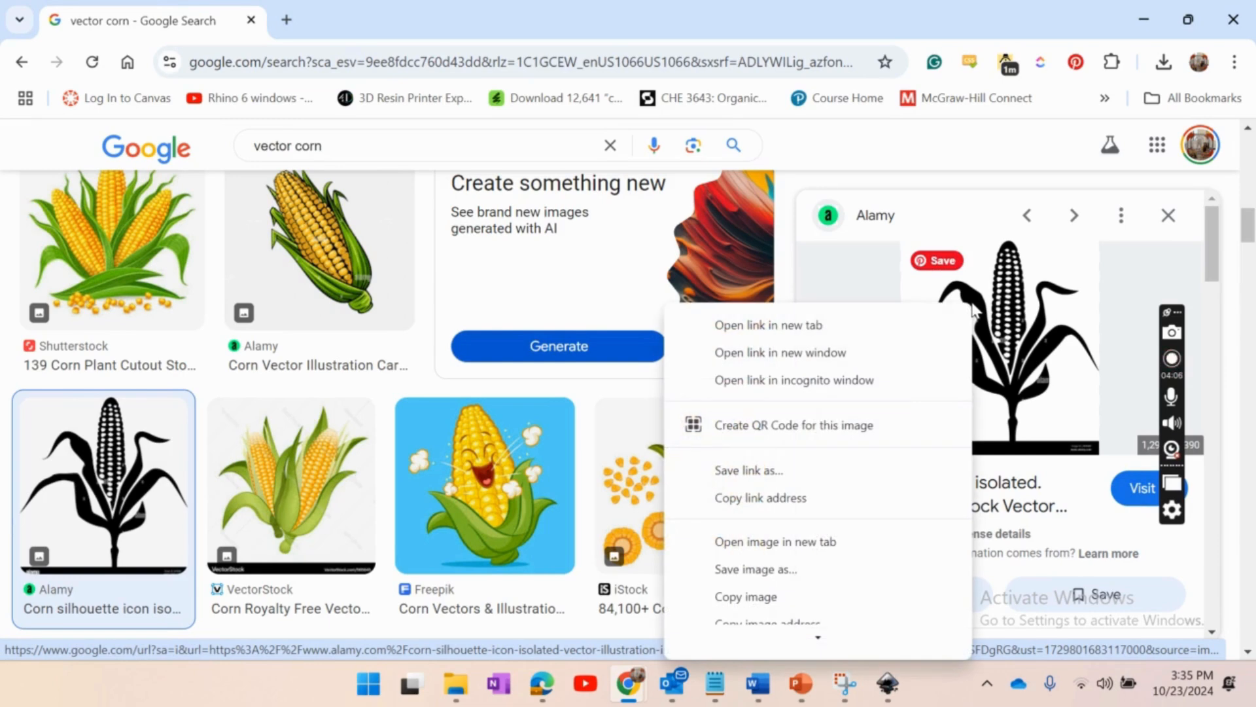
pyautogui.click(777, 596)
# - Switch back to Inkscape and paste the corn silhouette image into the clock document
pyautogui.click(888, 684)
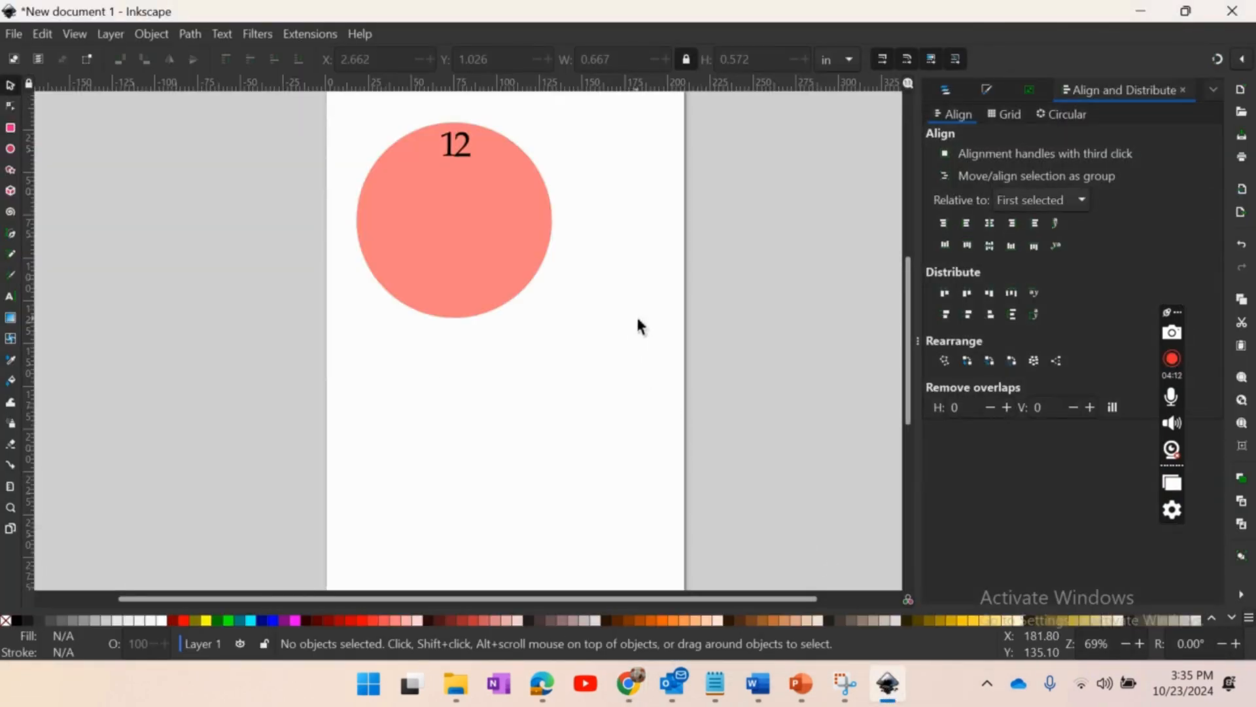
pyautogui.rightClick(626, 296)
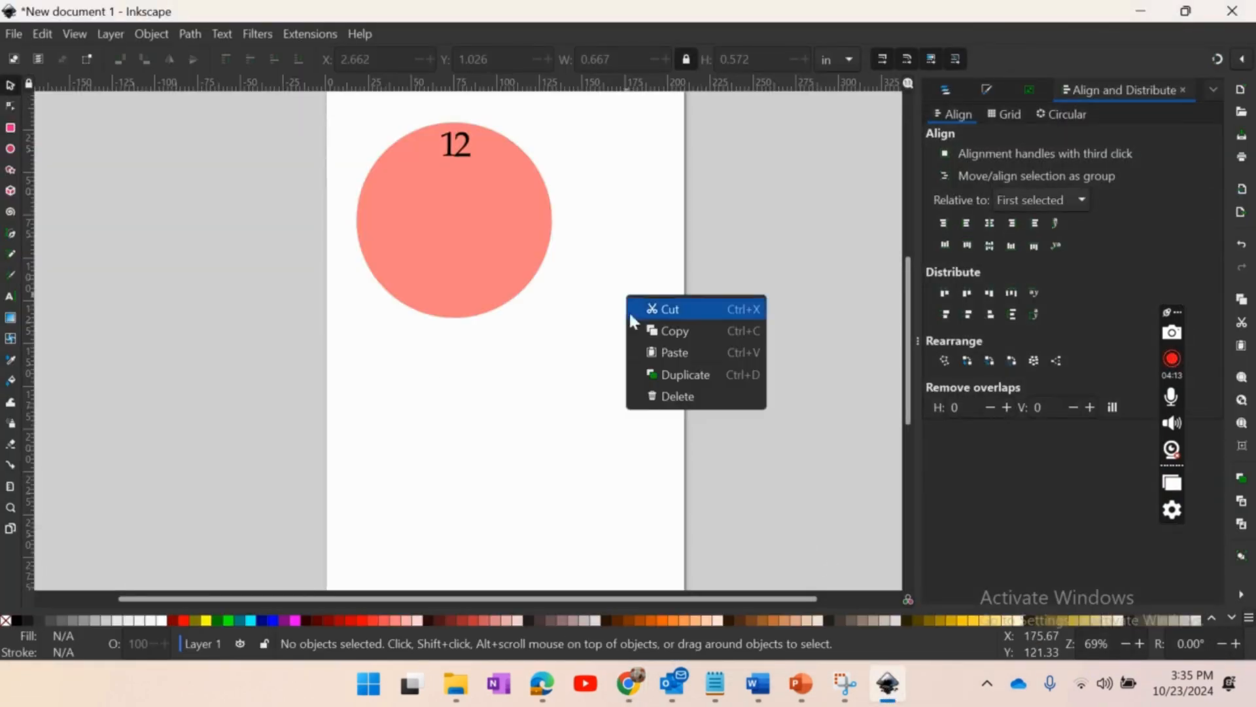
pyautogui.click(675, 352)
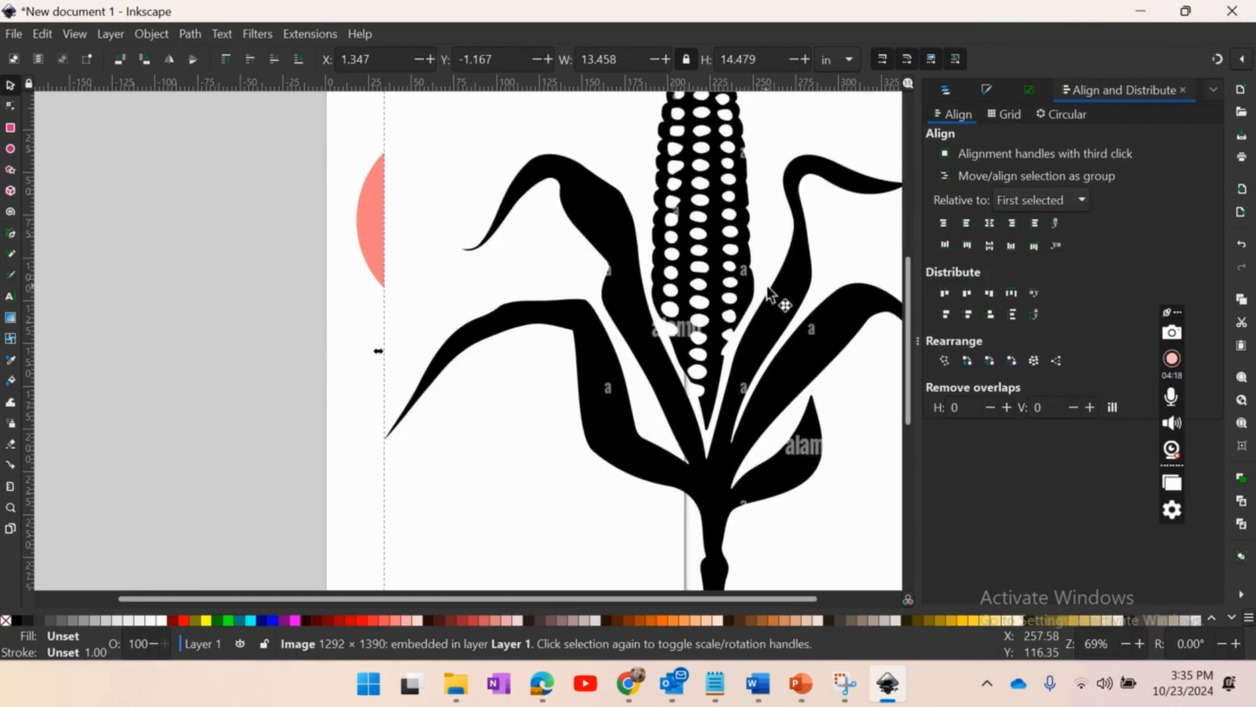
pyautogui.press('-')
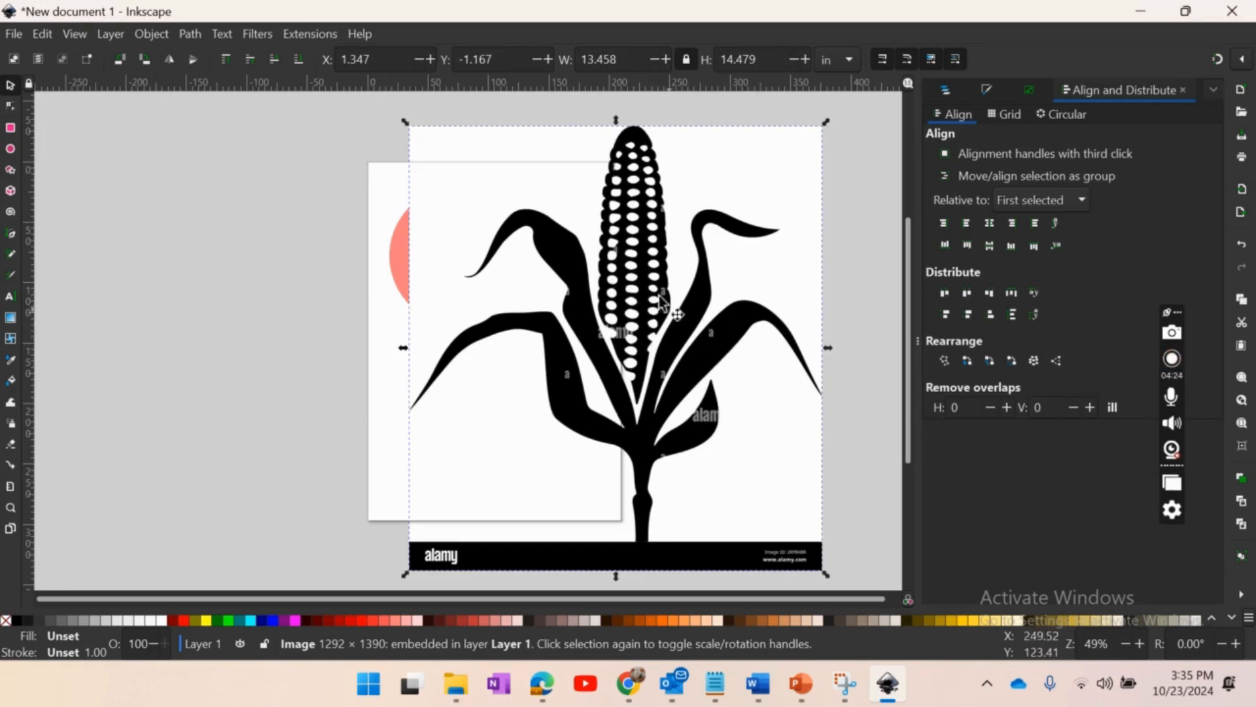
# - Trace the corn image with Trace Bitmap as a single scan, using Brightness cutoff with a threshold of 0.520
pyautogui.click(185, 31)
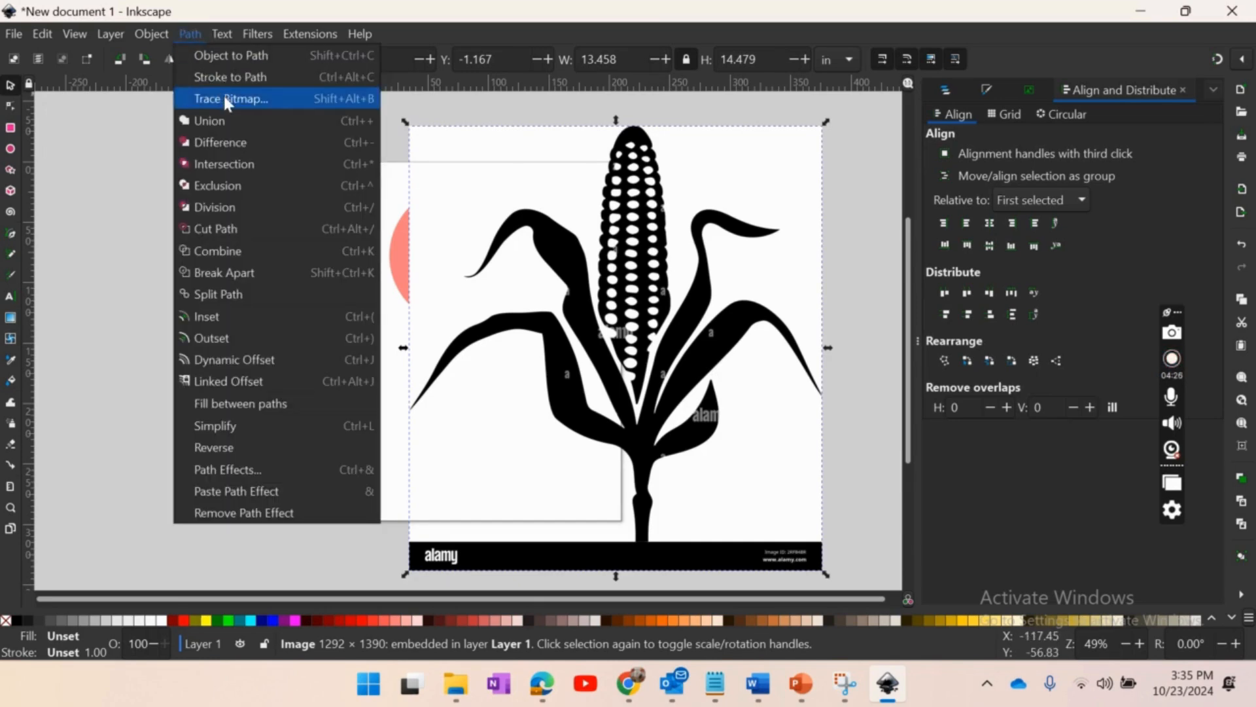
pyautogui.click(197, 34)
pyautogui.click(198, 34)
pyautogui.click(229, 99)
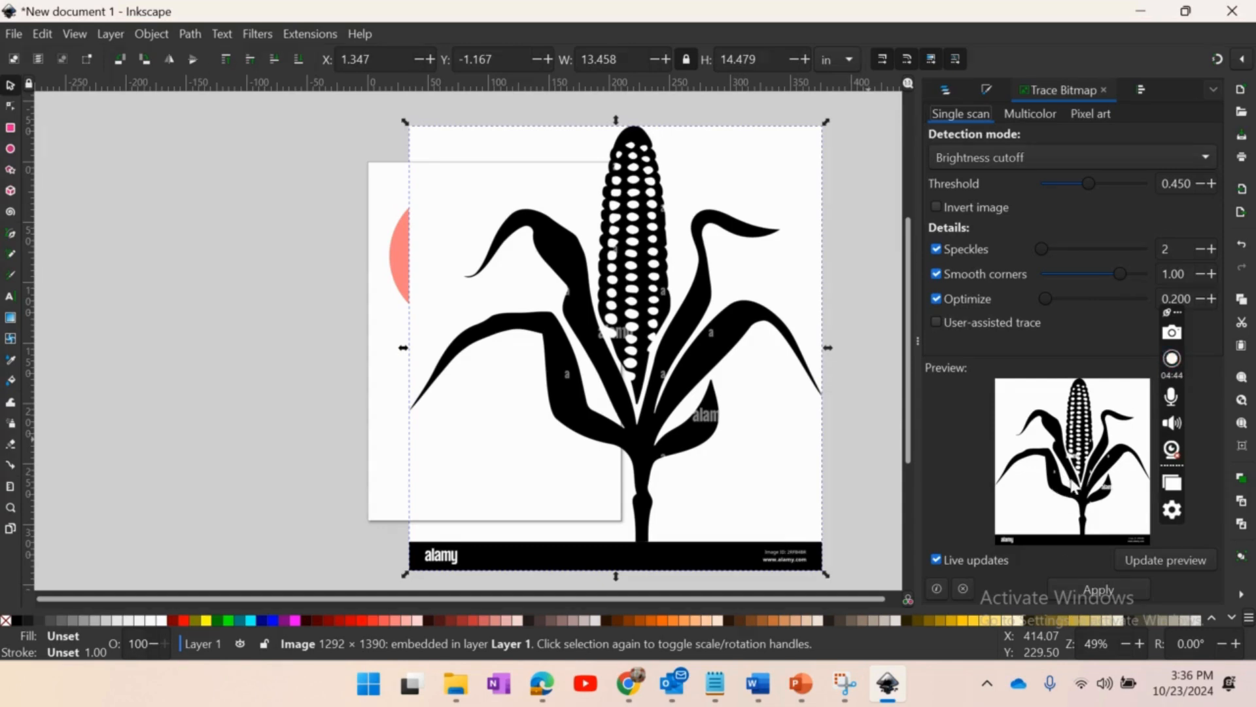
pyautogui.click(1212, 183)
pyautogui.click(1212, 184)
pyautogui.click(1211, 183)
pyautogui.click(1212, 183)
pyautogui.click(1212, 184)
pyautogui.click(1212, 183)
pyautogui.click(1211, 183)
pyautogui.click(1098, 588)
# - Move the traced corn off to the left of the original image and delete the original bitmap
pyautogui.moveTo(545, 308); pyautogui.dragTo(244, 308)
pyautogui.click(686, 334)
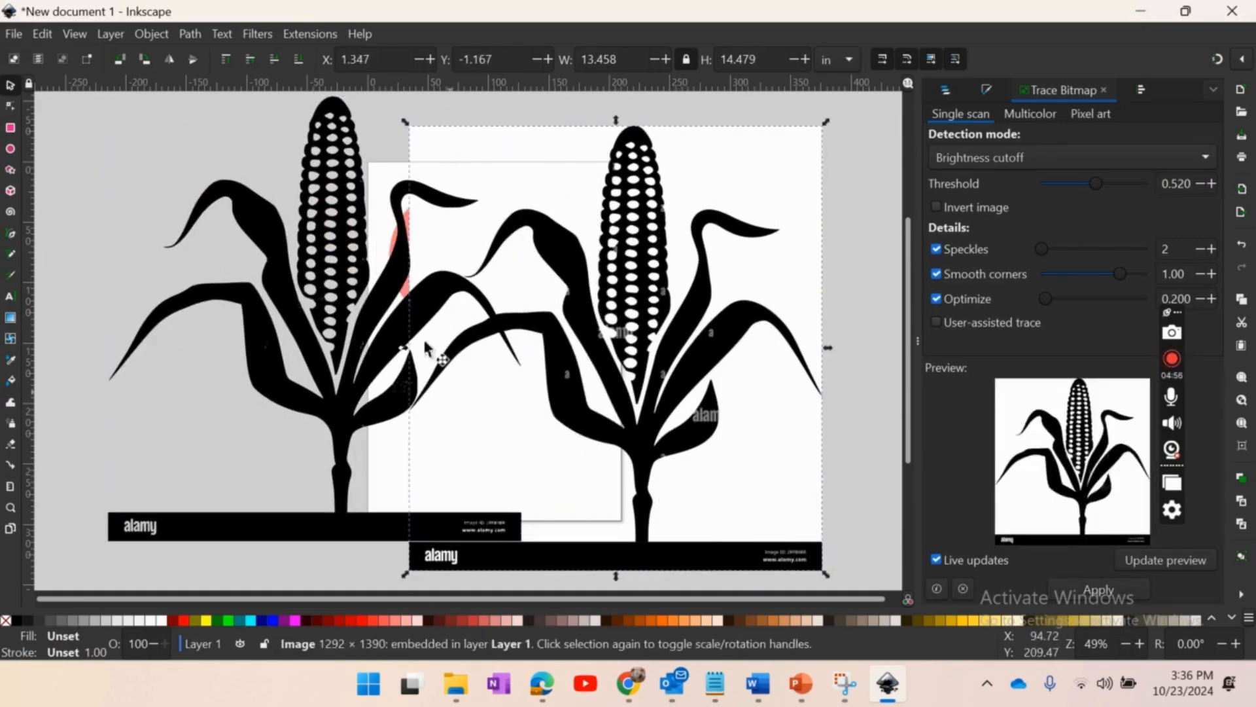
pyautogui.press('Delete')
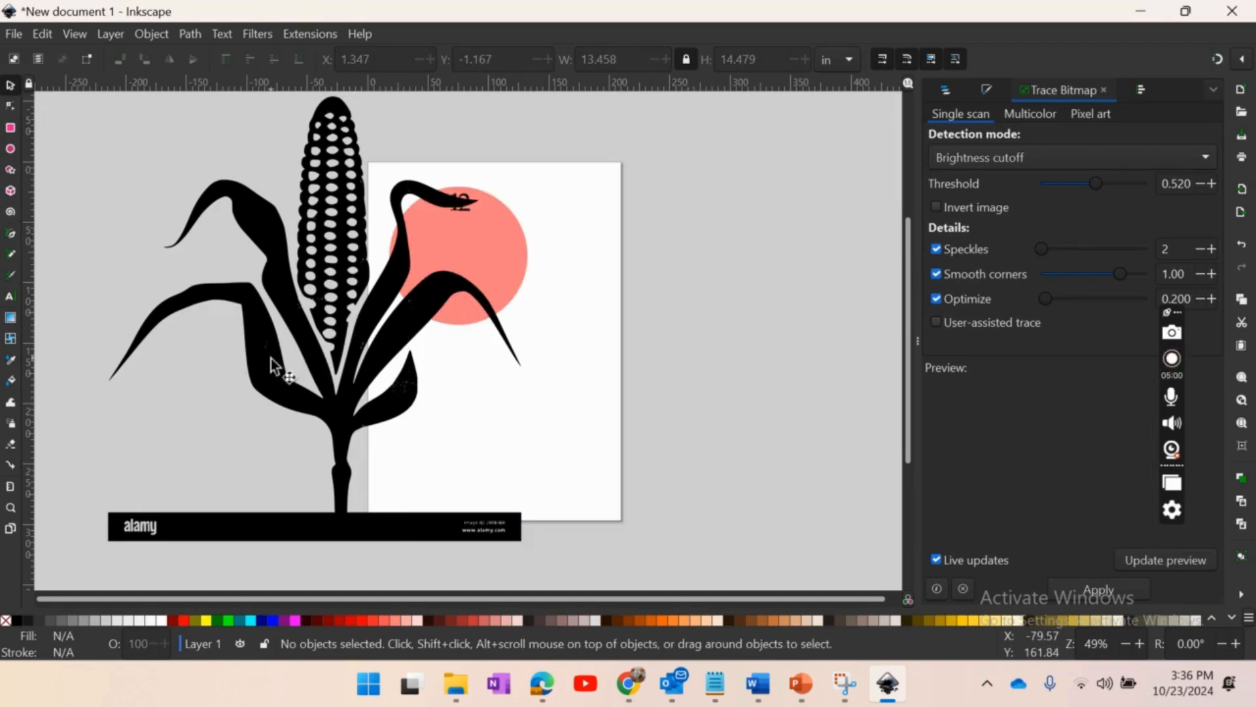
# - Undo the deletion of the bitmap, the move of the traced corn and the trace
pyautogui.hotkey('ctrl', 'z')
pyautogui.hotkey('ctrl', 'z')
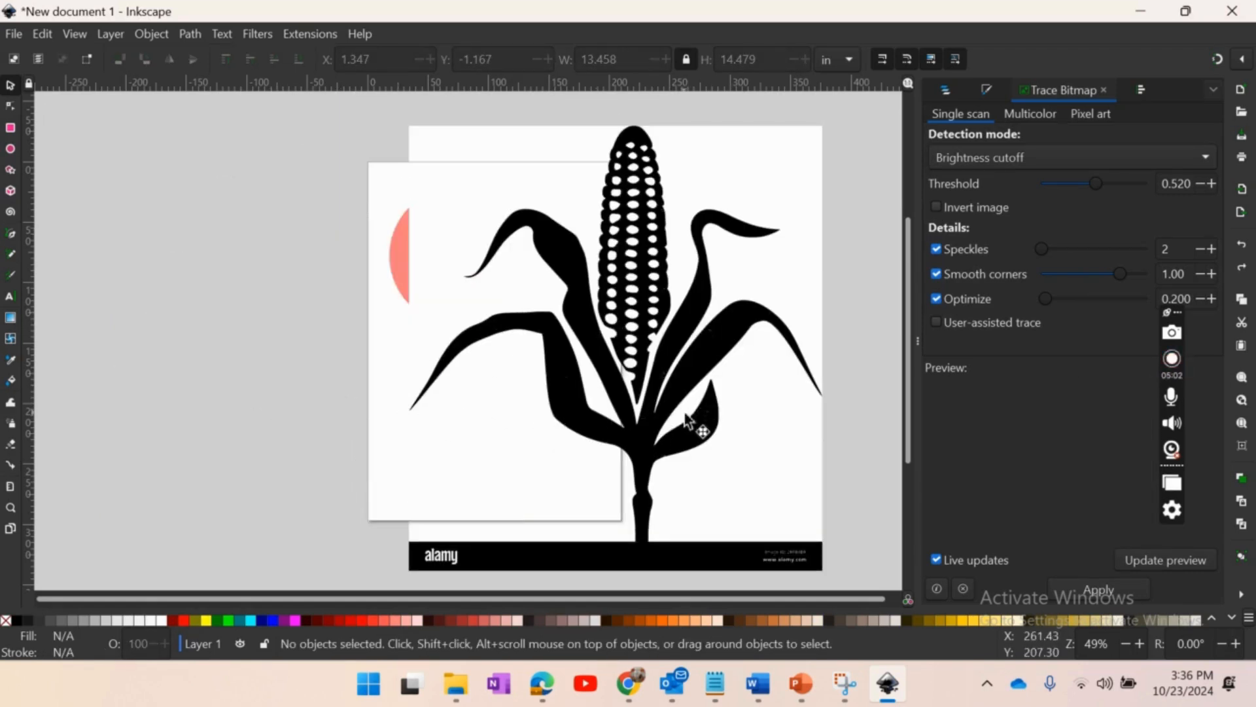
pyautogui.hotkey('ctrl', 'z')
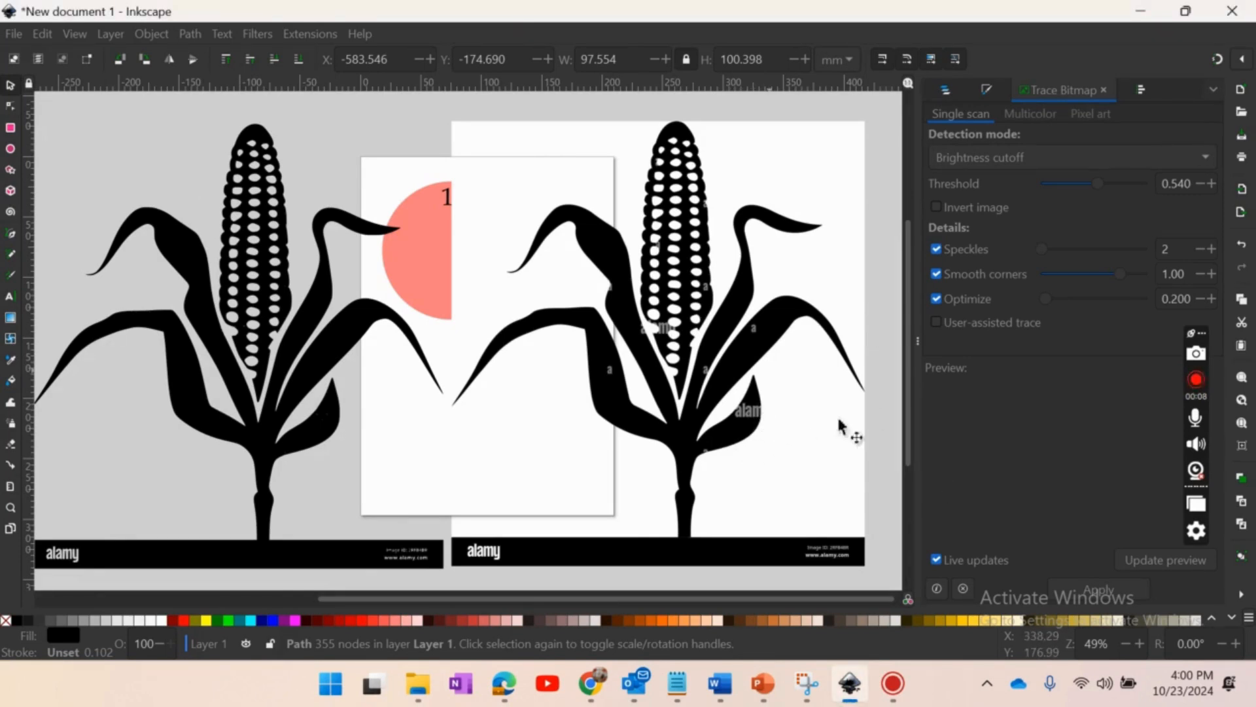
# - Compare the original corn image with the traced corn and inspect the nodes of the traced path
pyautogui.click(799, 365)
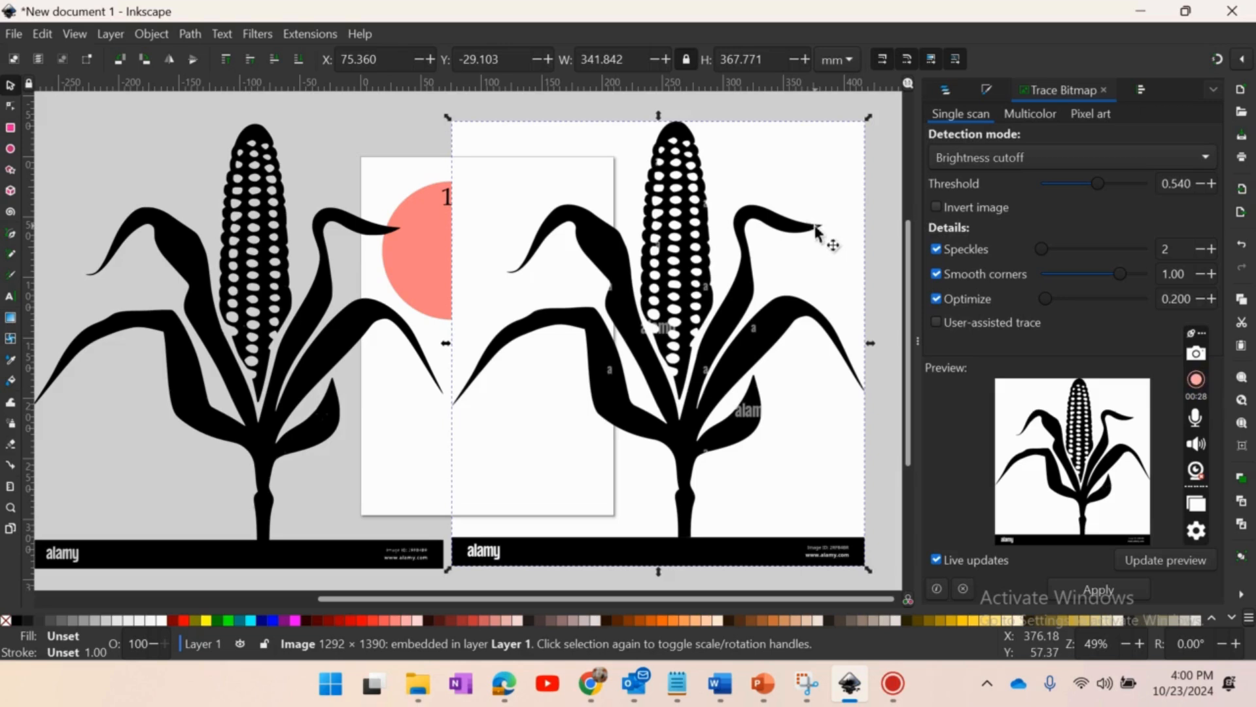
pyautogui.doubleClick(246, 237)
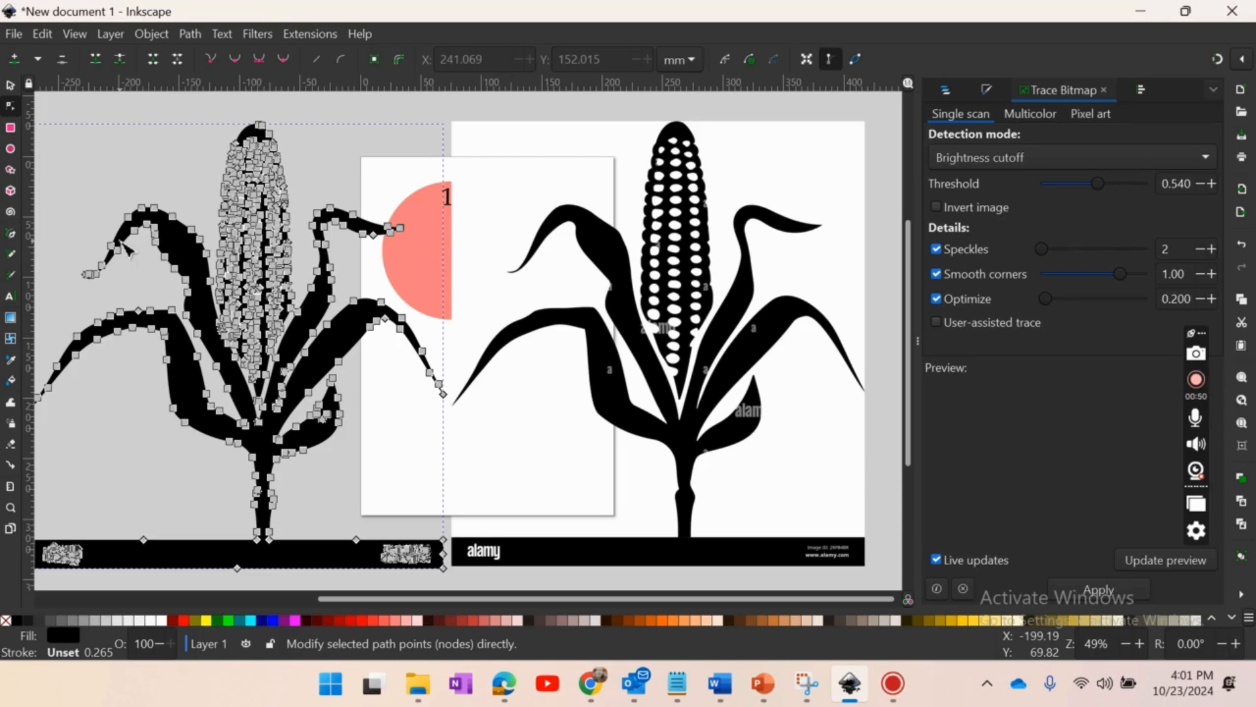
pyautogui.click(10, 85)
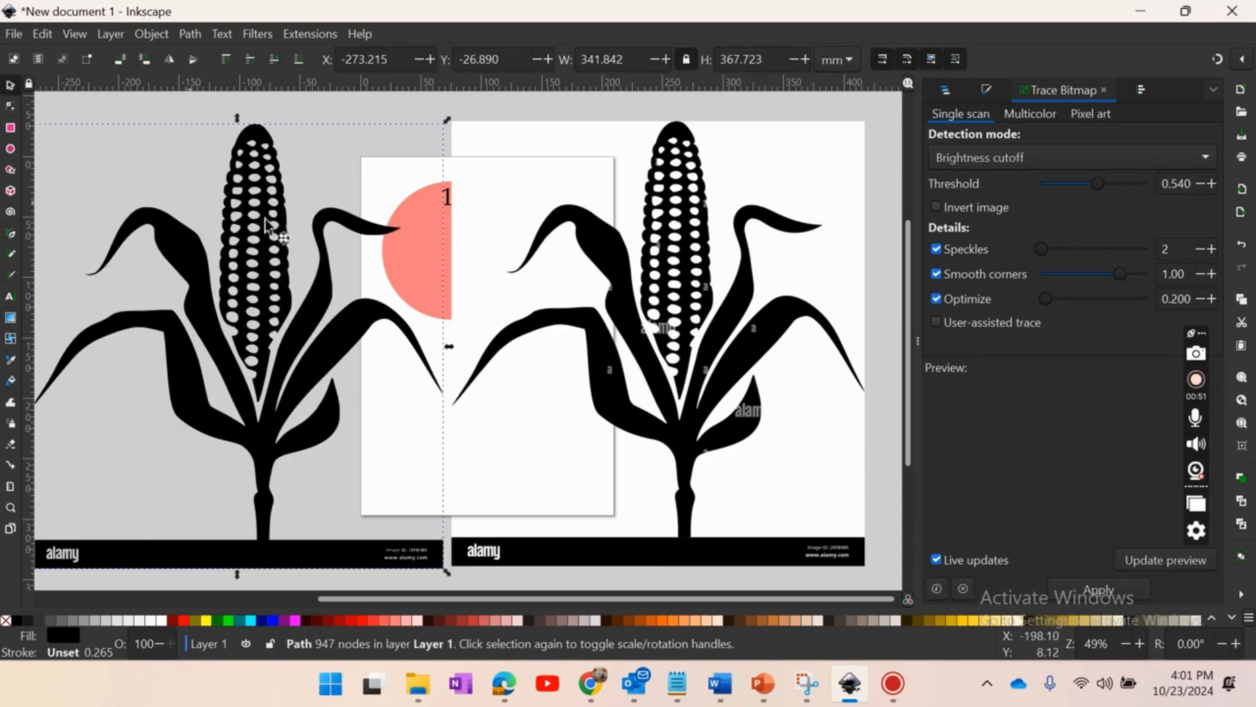
# - Delete the original corn image and move the traced corn over to the right of the clock circle
pyautogui.click(678, 296)
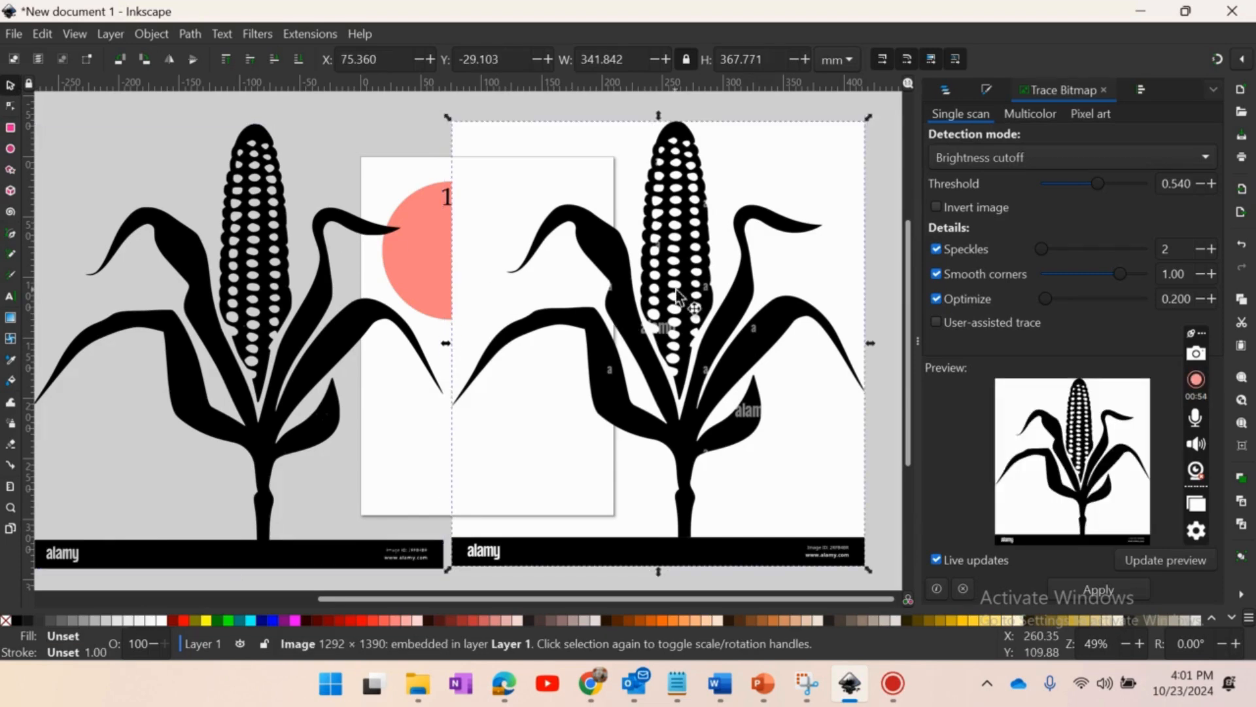
pyautogui.press('Delete')
pyautogui.moveTo(219, 322)
pyautogui.mouseDown()
pyautogui.moveTo(708, 316)
pyautogui.moveTo(643, 292)
pyautogui.mouseUp()
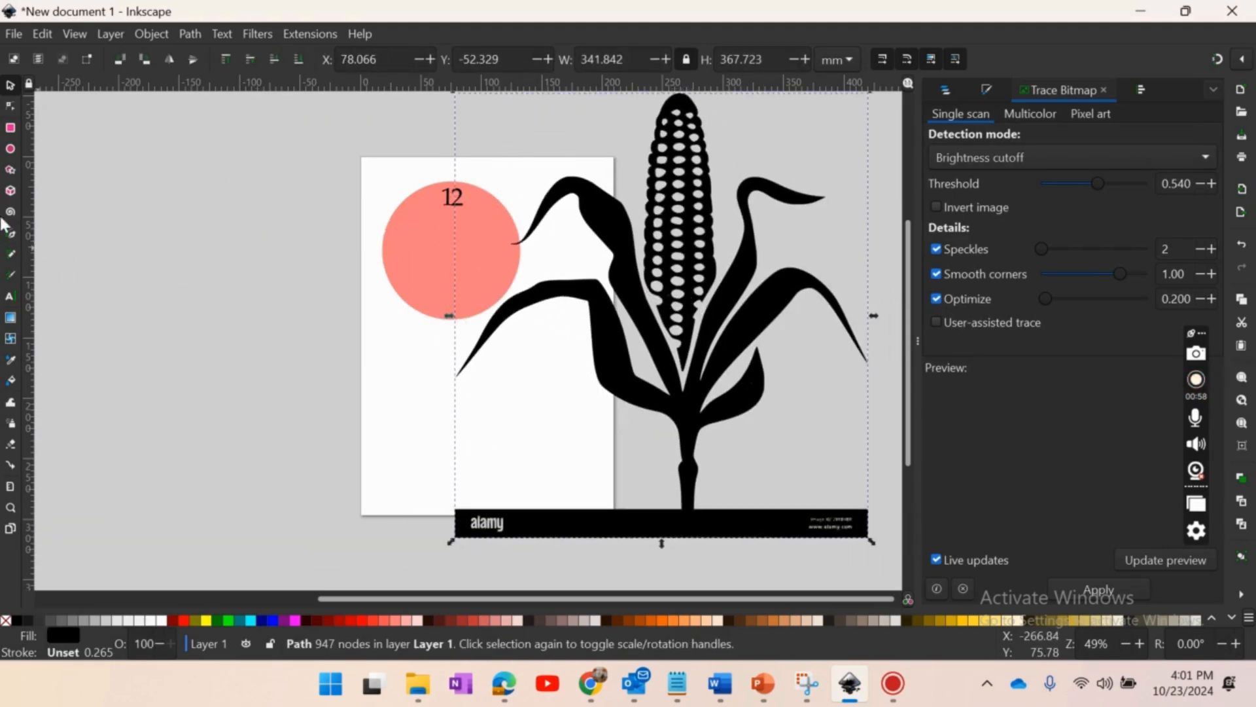
# - Draw a rectangle about 354 by 54 mm covering the alamy banner below the traced corn
pyautogui.click(11, 133)
pyautogui.moveTo(445, 507); pyautogui.dragTo(873, 573)
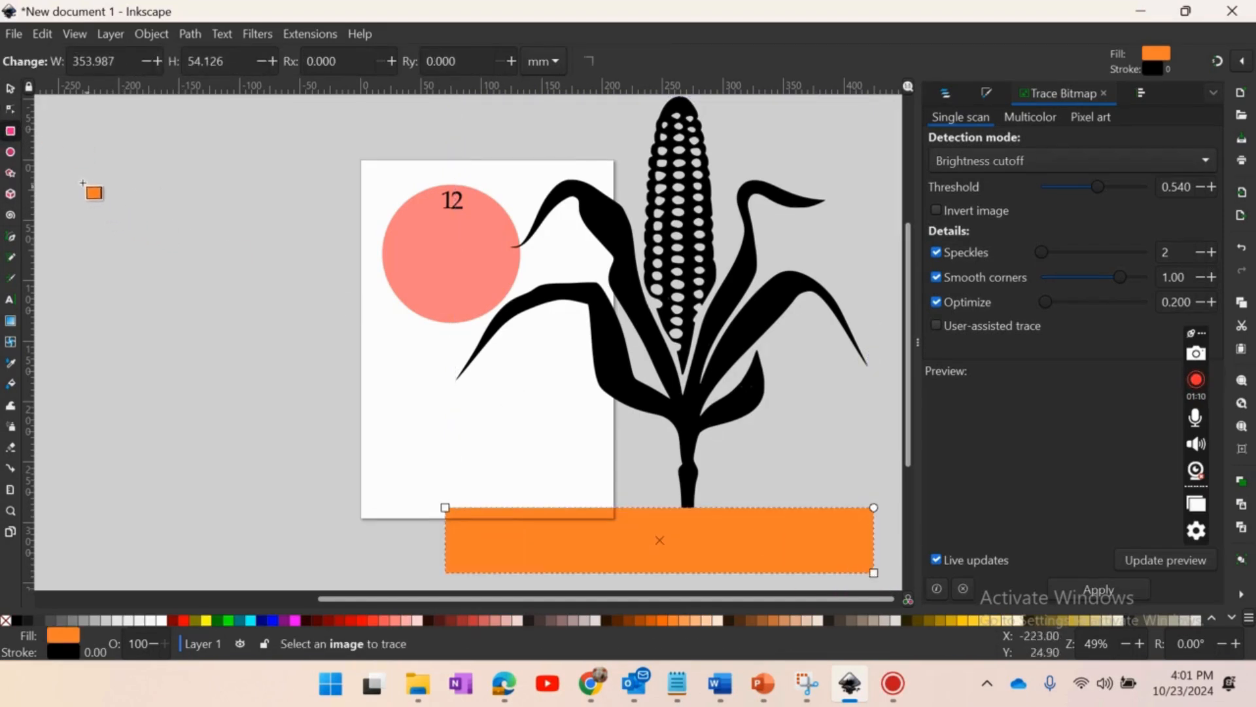
pyautogui.click(9, 88)
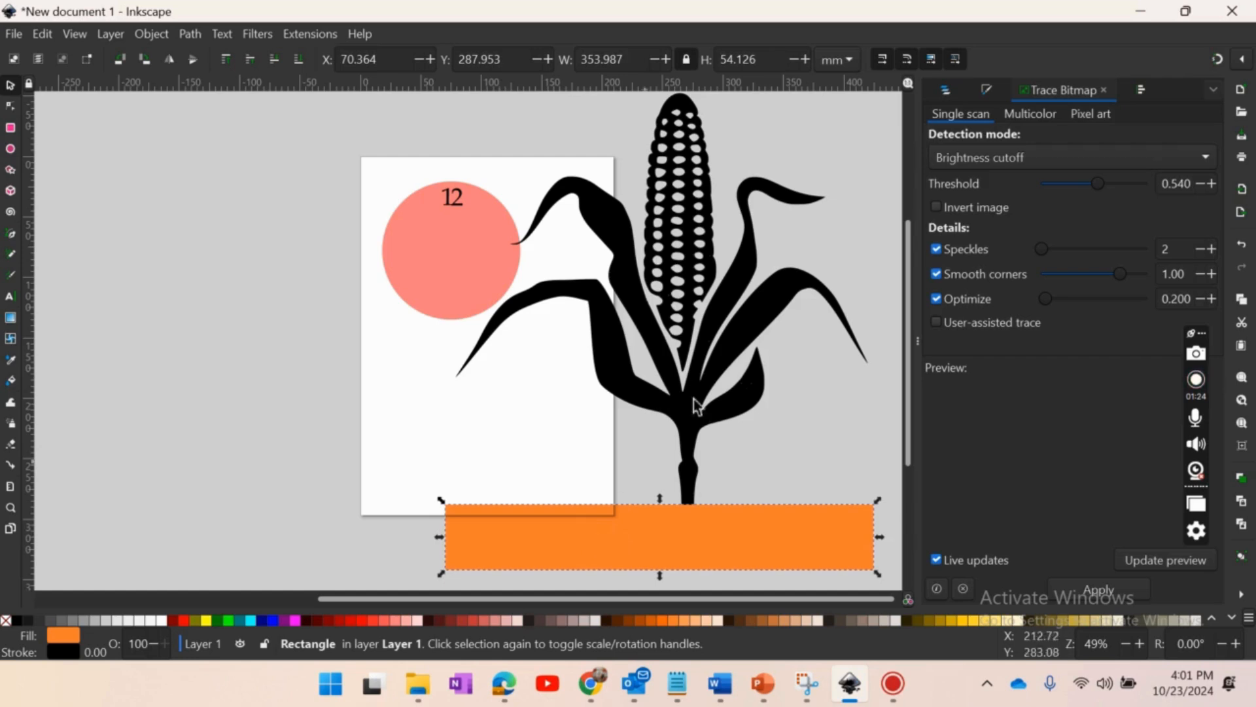
# - Subtract the rectangle from the traced corn with the Difference operation to remove the alamy banner
pyautogui.press('shift')
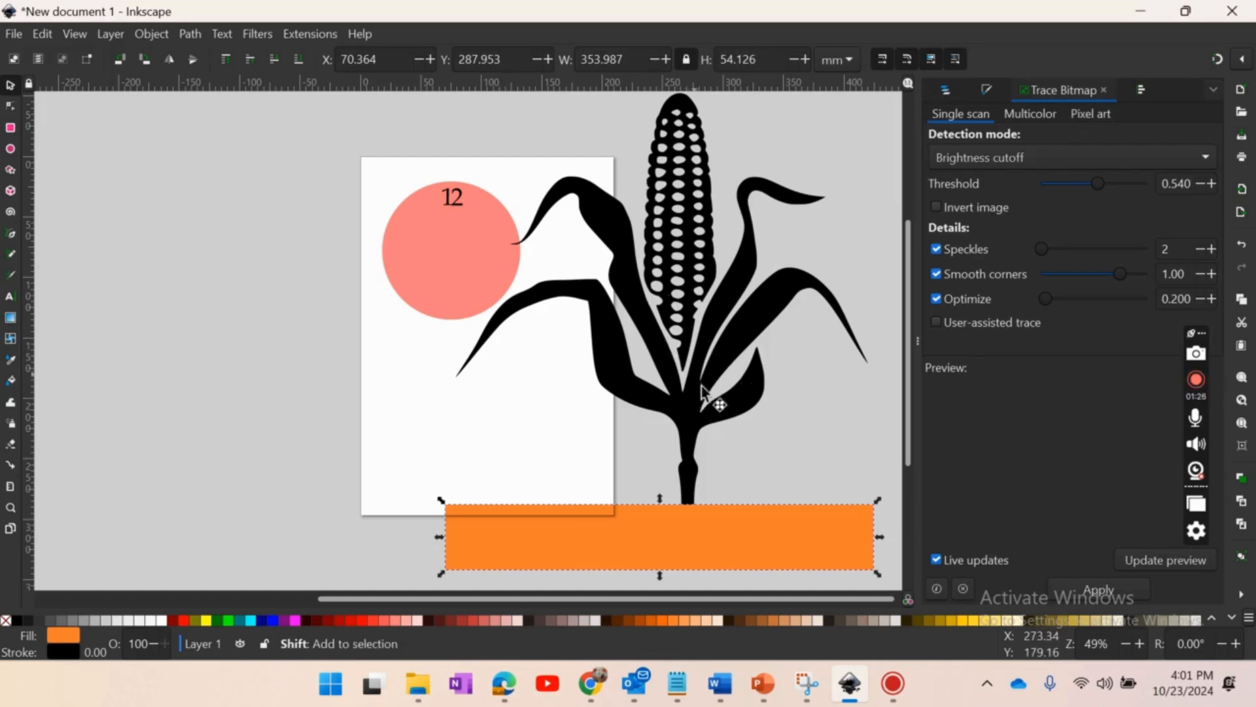
pyautogui.keyDown('shift'); pyautogui.click(698, 411); pyautogui.keyUp('shift')
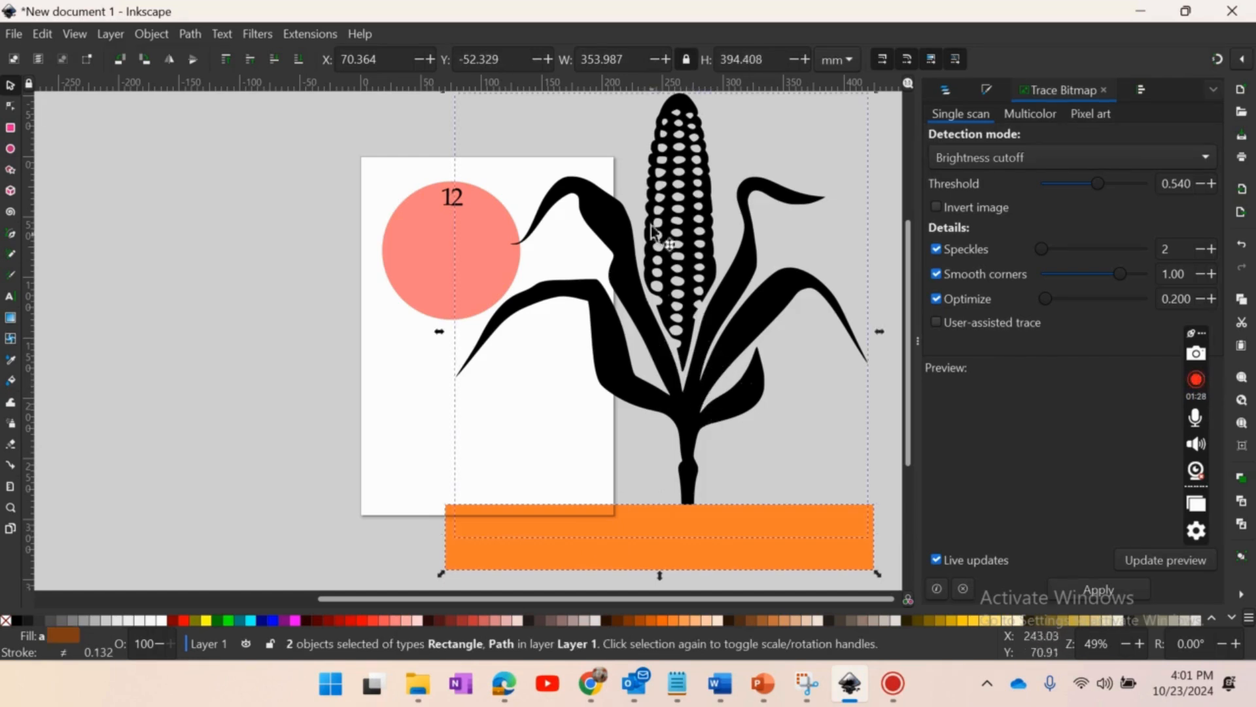
pyautogui.click(187, 34)
pyautogui.click(239, 138)
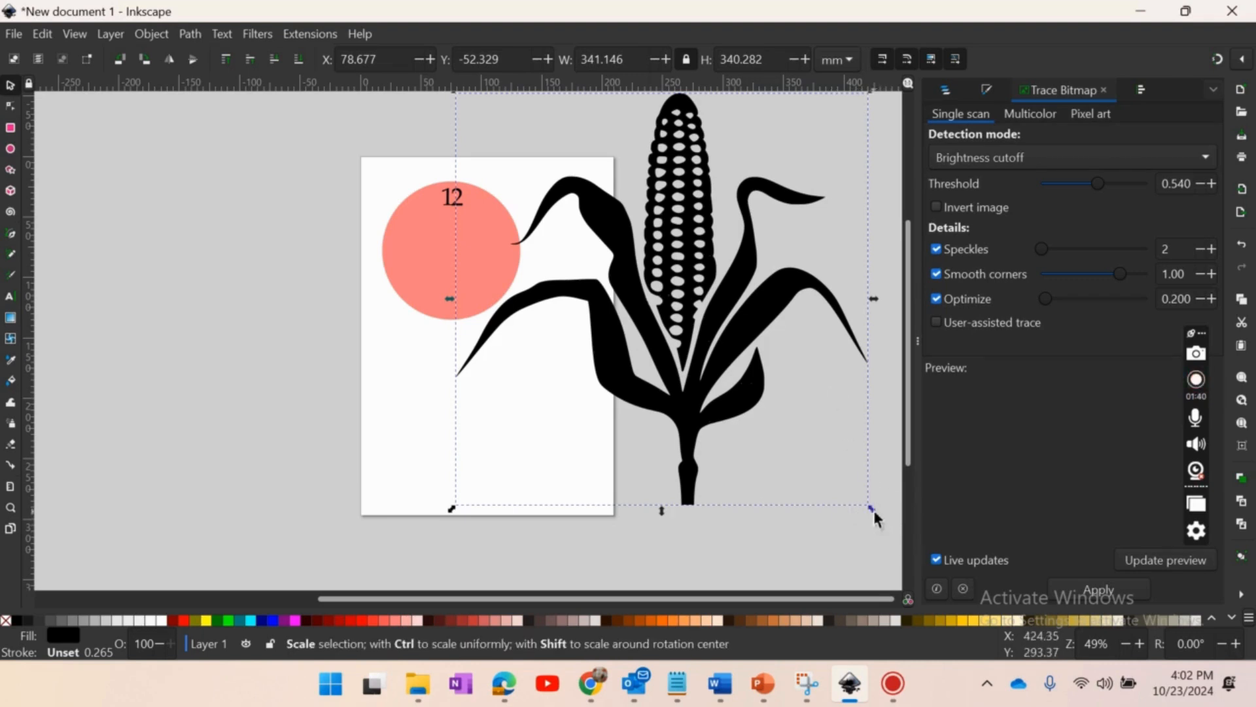
# - Scale the corn down to about 76.9 by 76.7 mm and place it at the page's right edge, beside the clock circle
pyautogui.moveTo(696, 306); pyautogui.dragTo(679, 344)
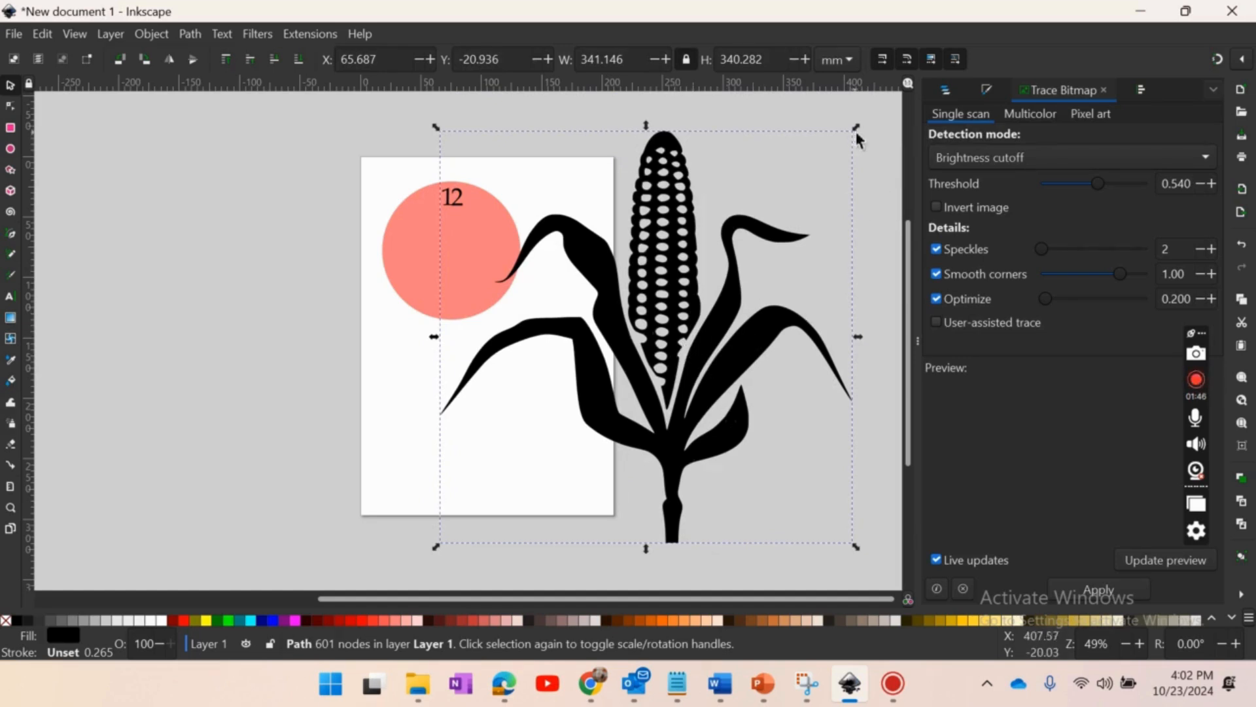
pyautogui.moveTo(857, 130); pyautogui.dragTo(535, 449)
pyautogui.moveTo(499, 487); pyautogui.dragTo(653, 233)
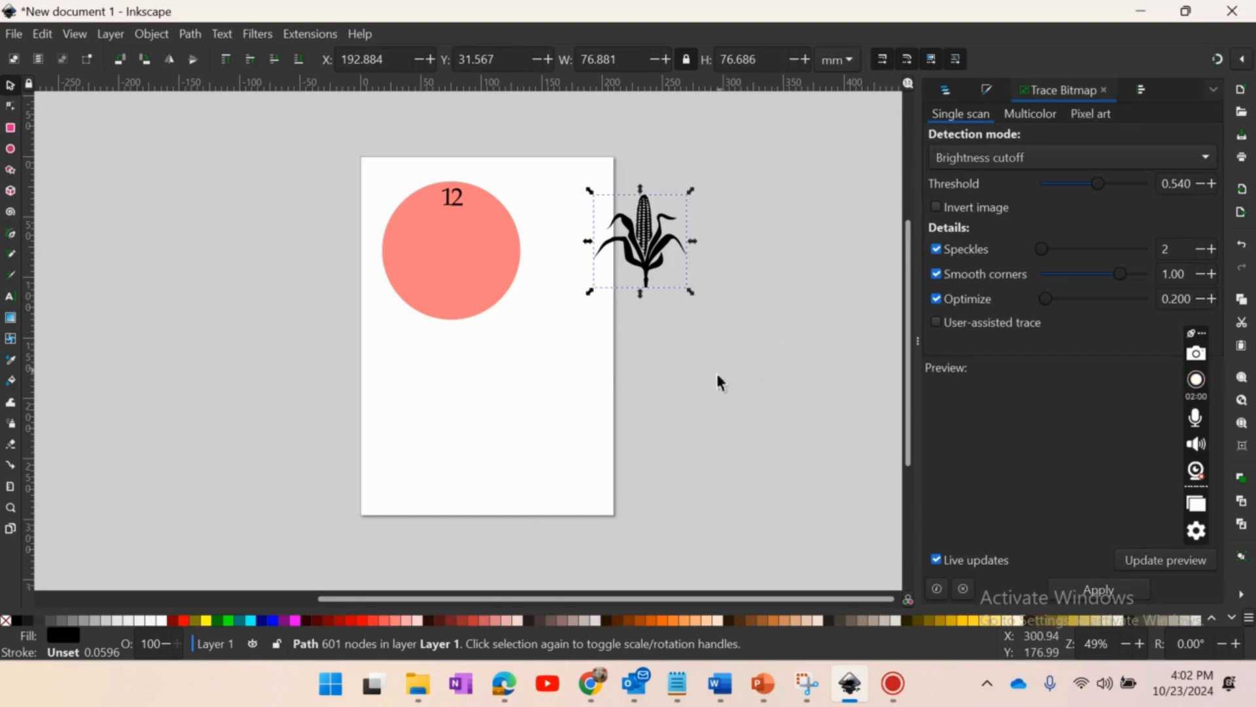
# - Switch to the Chrome window with the "day of the dead skull vector" search and copy the GraphicRiver image of four black-and-white skulls
pyautogui.click(593, 682)
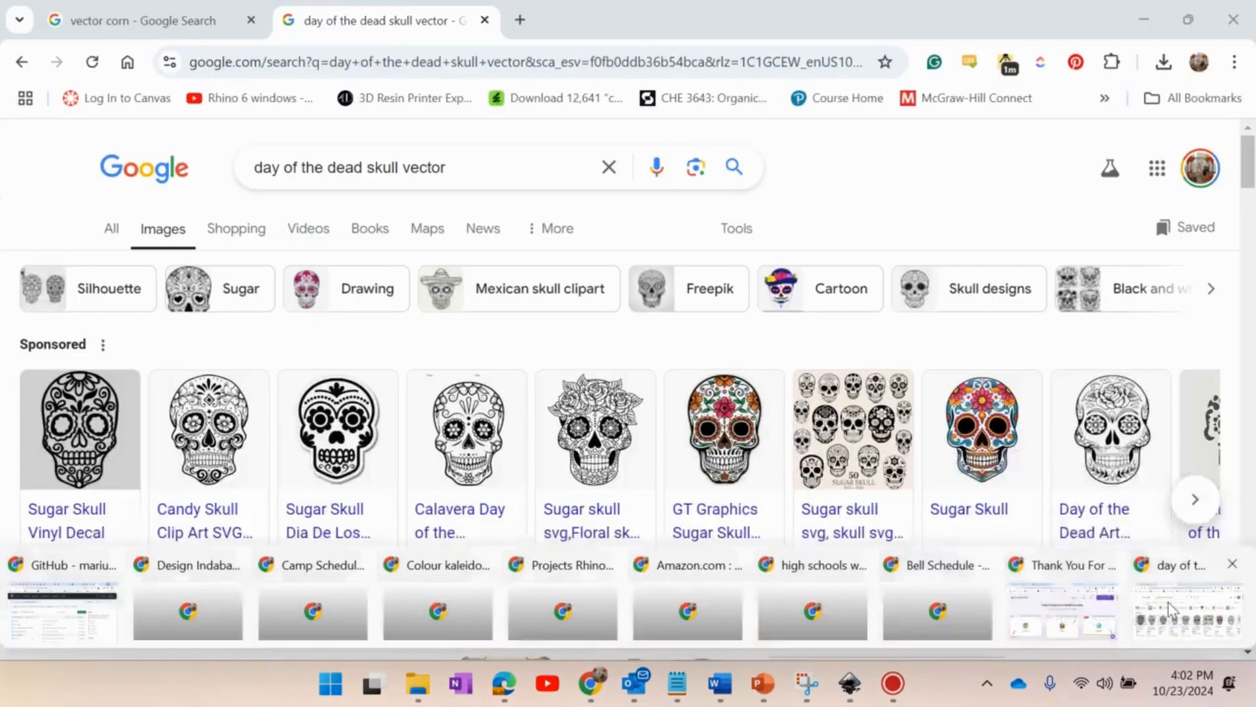
pyautogui.click(1148, 632)
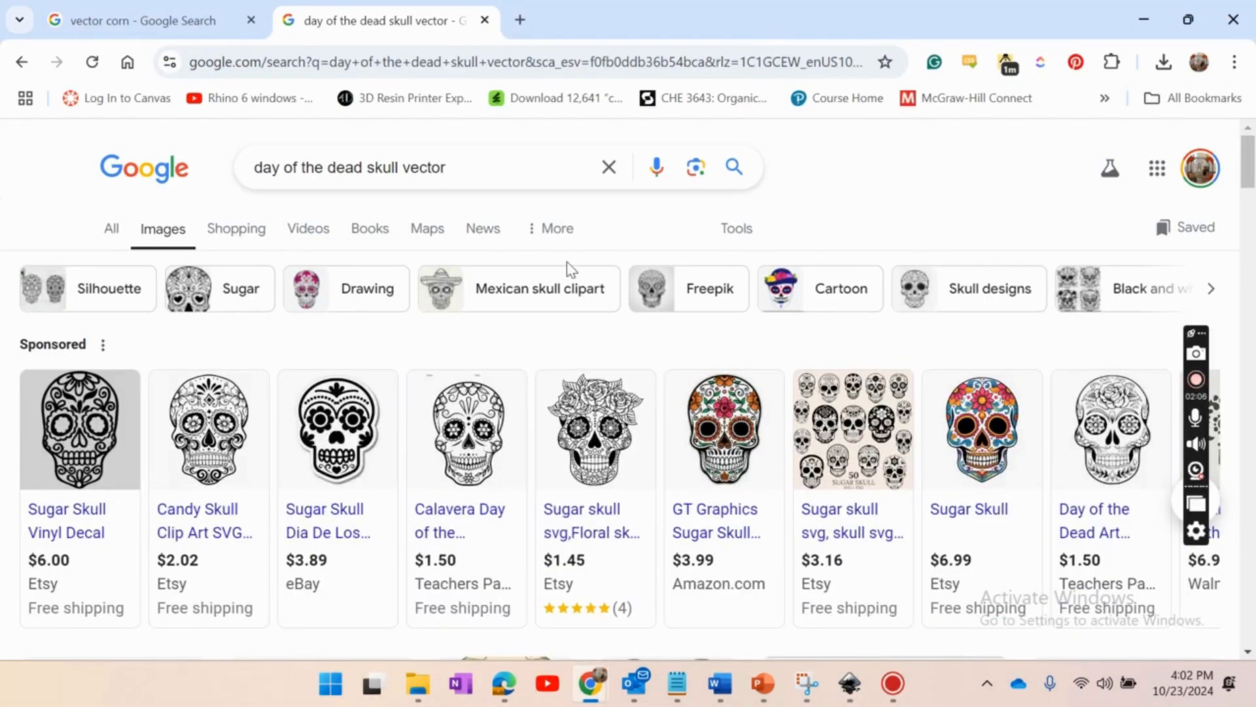
pyautogui.scroll(-5, 563, 269)
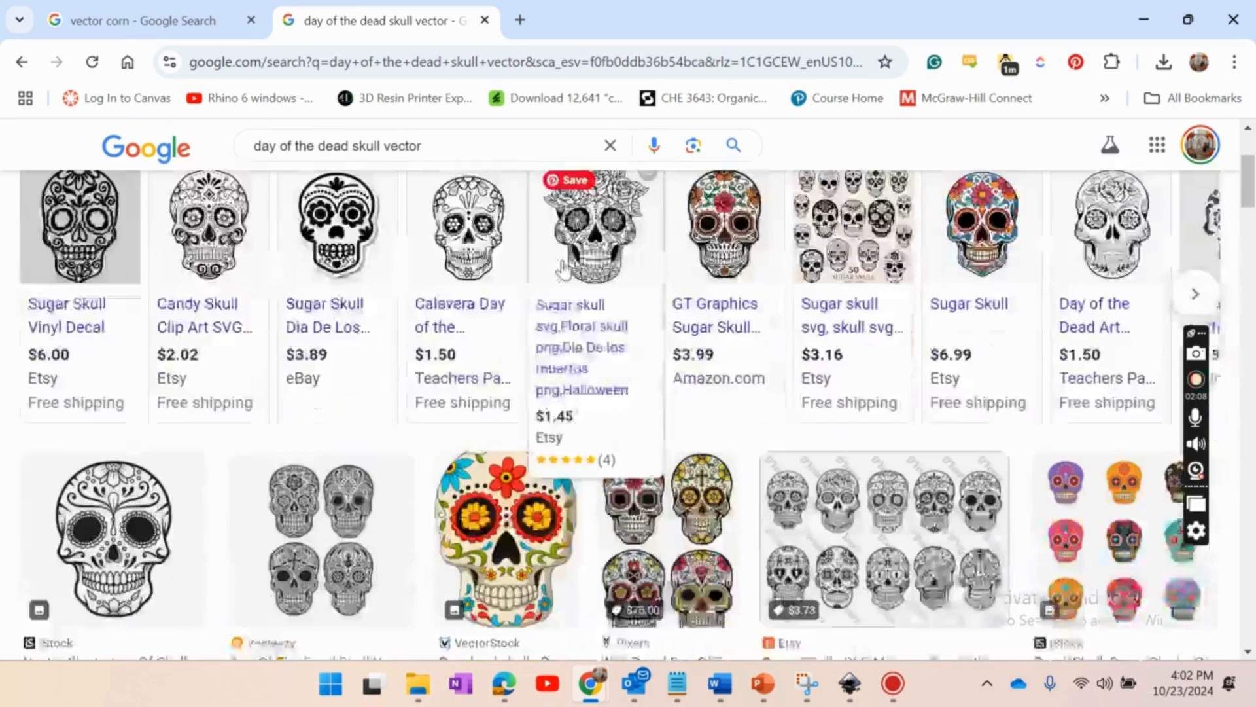
pyautogui.scroll(-1, 248, 350)
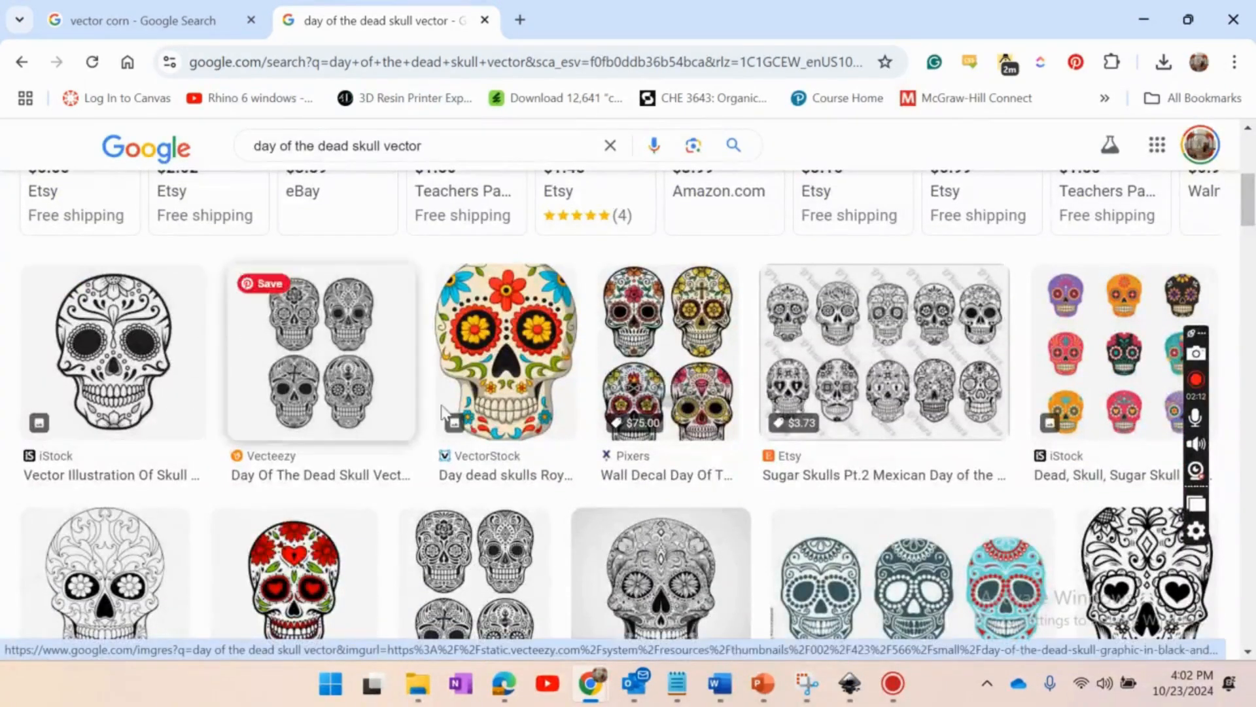
pyautogui.scroll(-3, 570, 365)
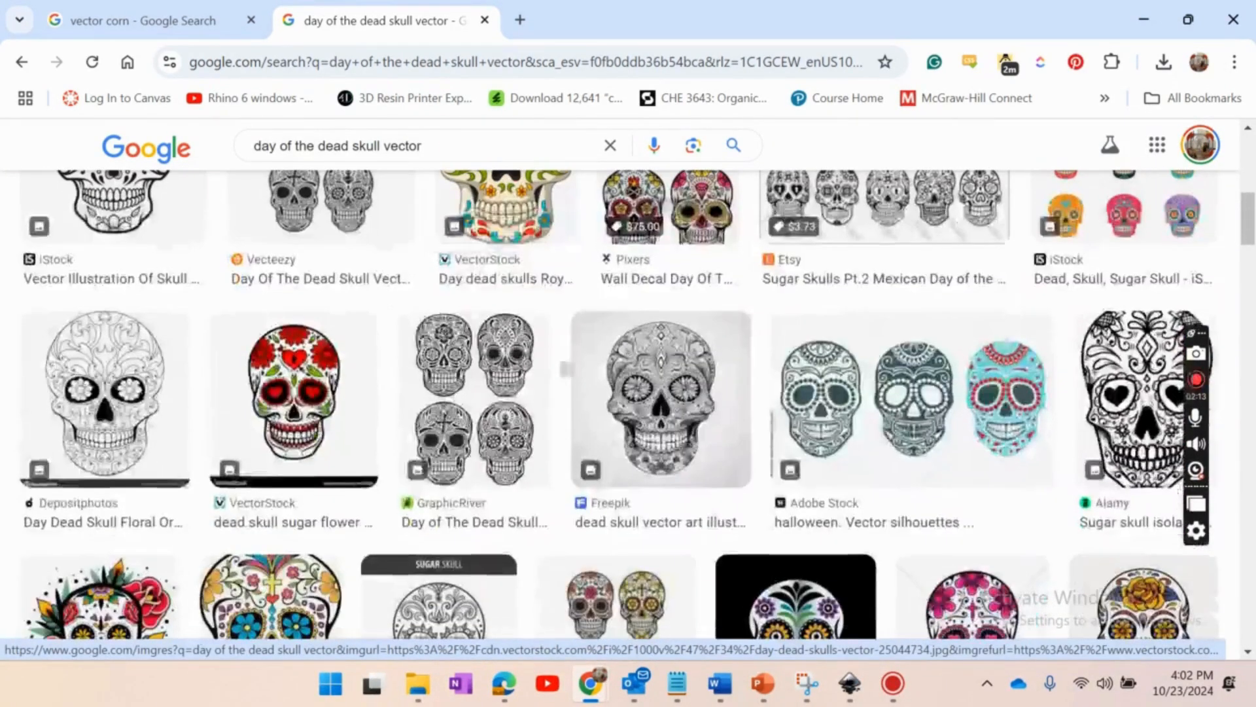
pyautogui.click(477, 393)
pyautogui.rightClick(1003, 379)
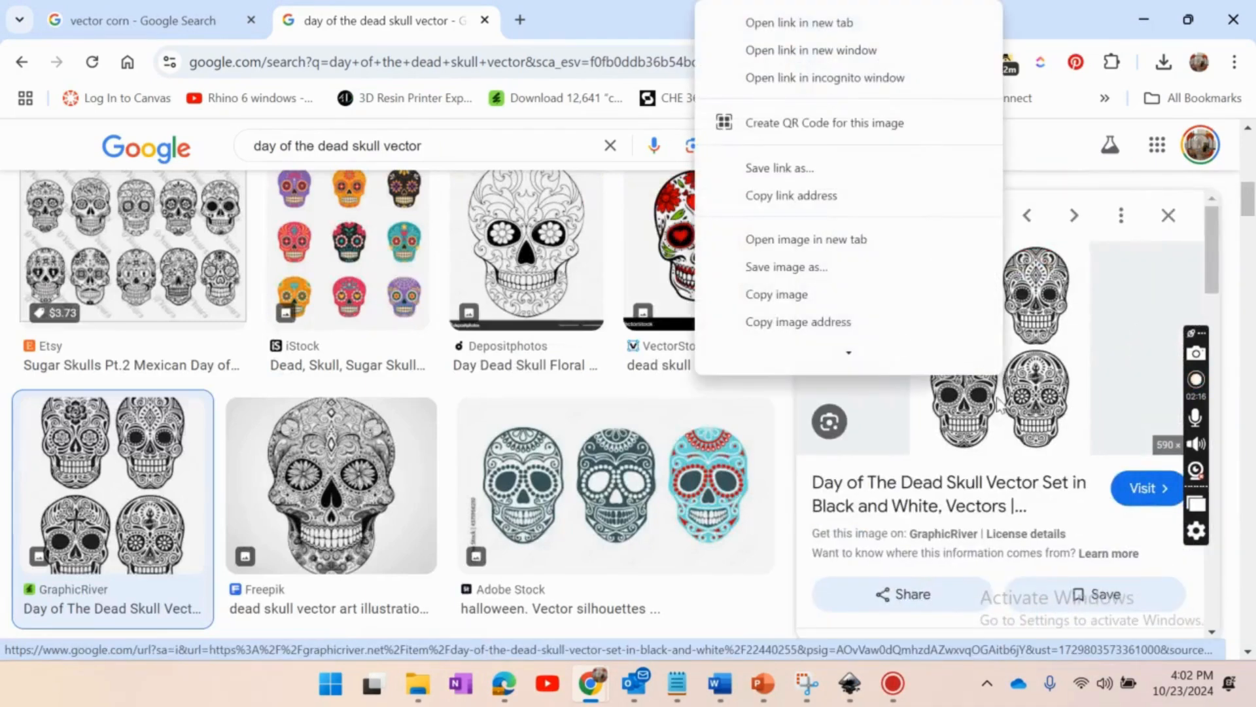
pyautogui.click(777, 300)
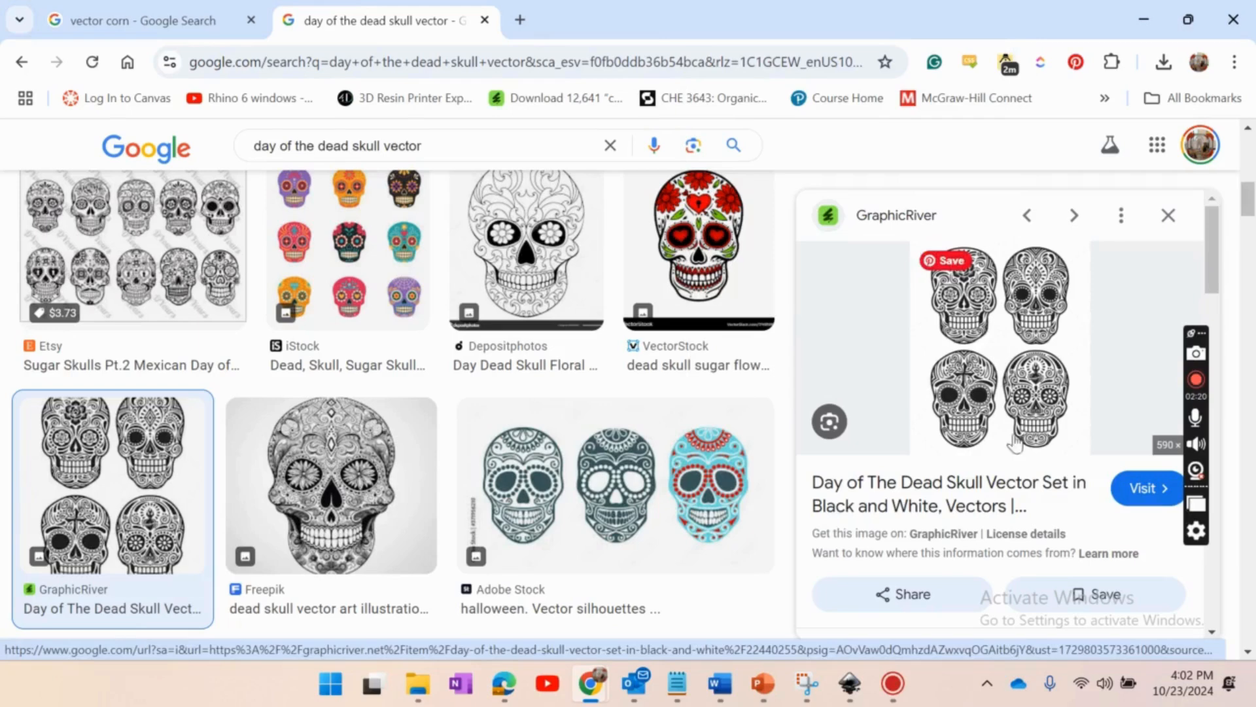
# - Switch to Inkscape, paste the copied four-skull image and place it beside the page, below the corn
pyautogui.click(849, 683)
pyautogui.click(705, 394)
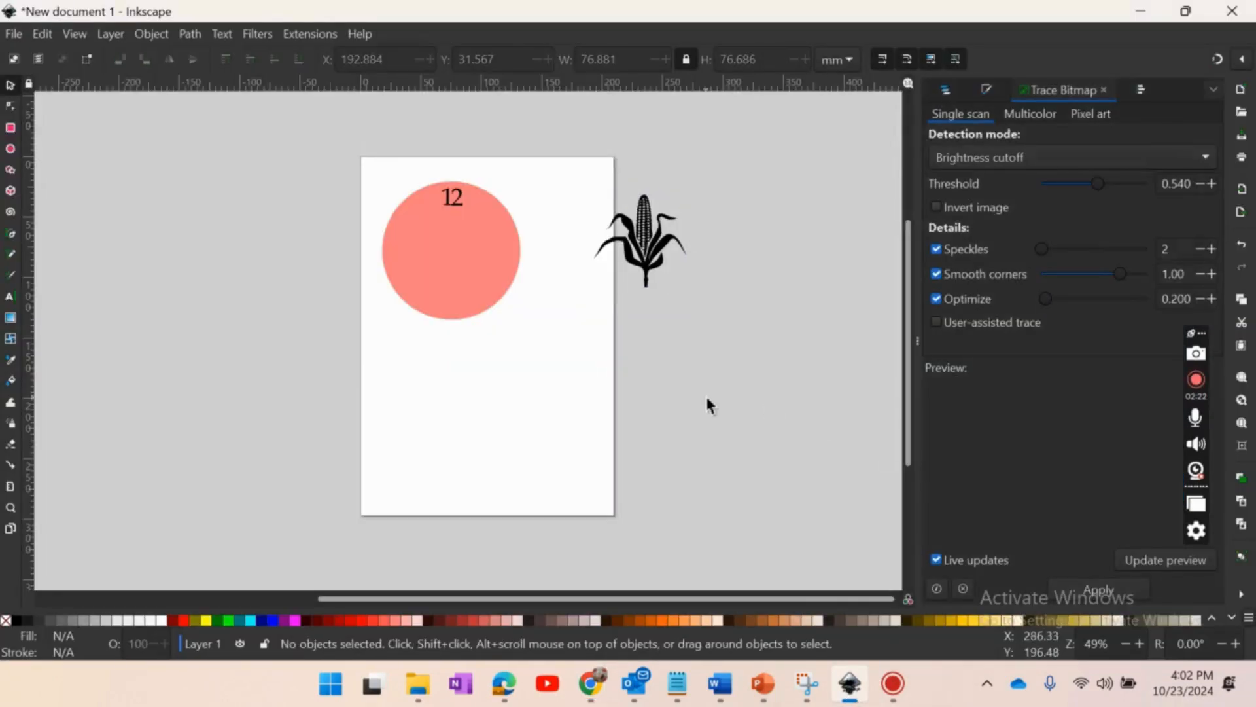
pyautogui.hotkey('ctrl', 'v')
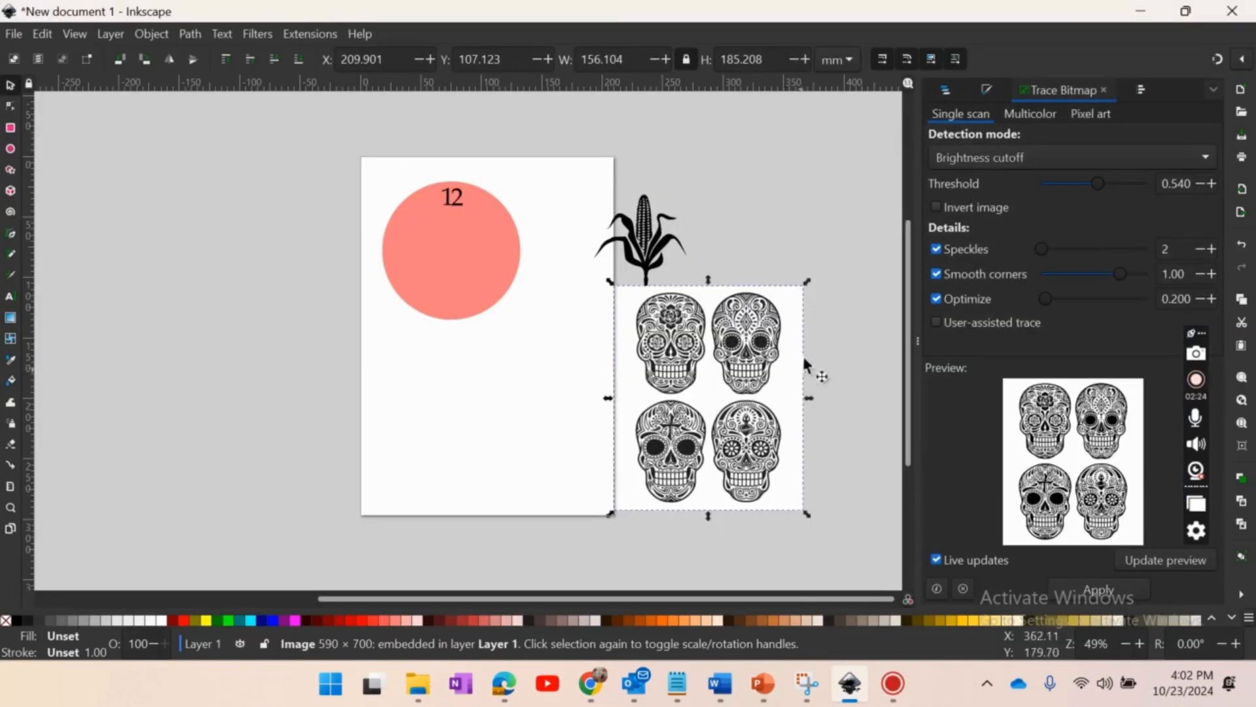
pyautogui.moveTo(737, 348); pyautogui.dragTo(756, 359)
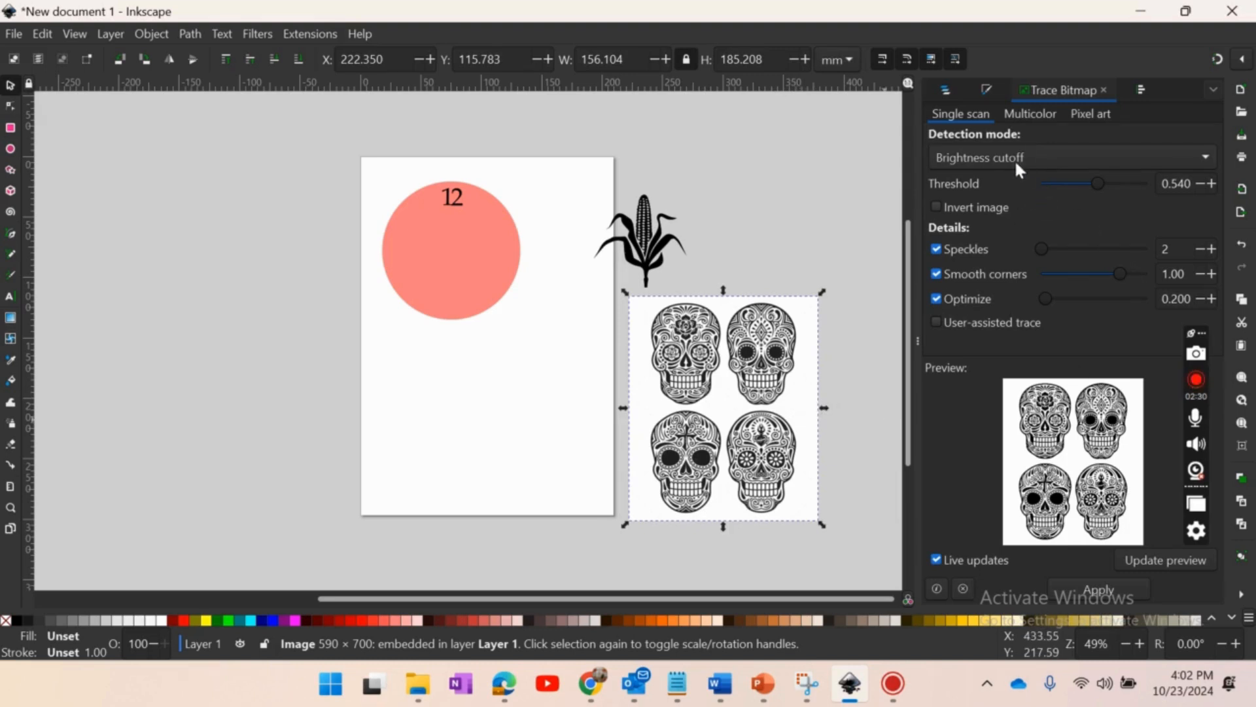
# - Trace the four-skull image as a single scan with Brightness cutoff at a threshold of 0.540
pyautogui.click(191, 36)
pyautogui.click(222, 34)
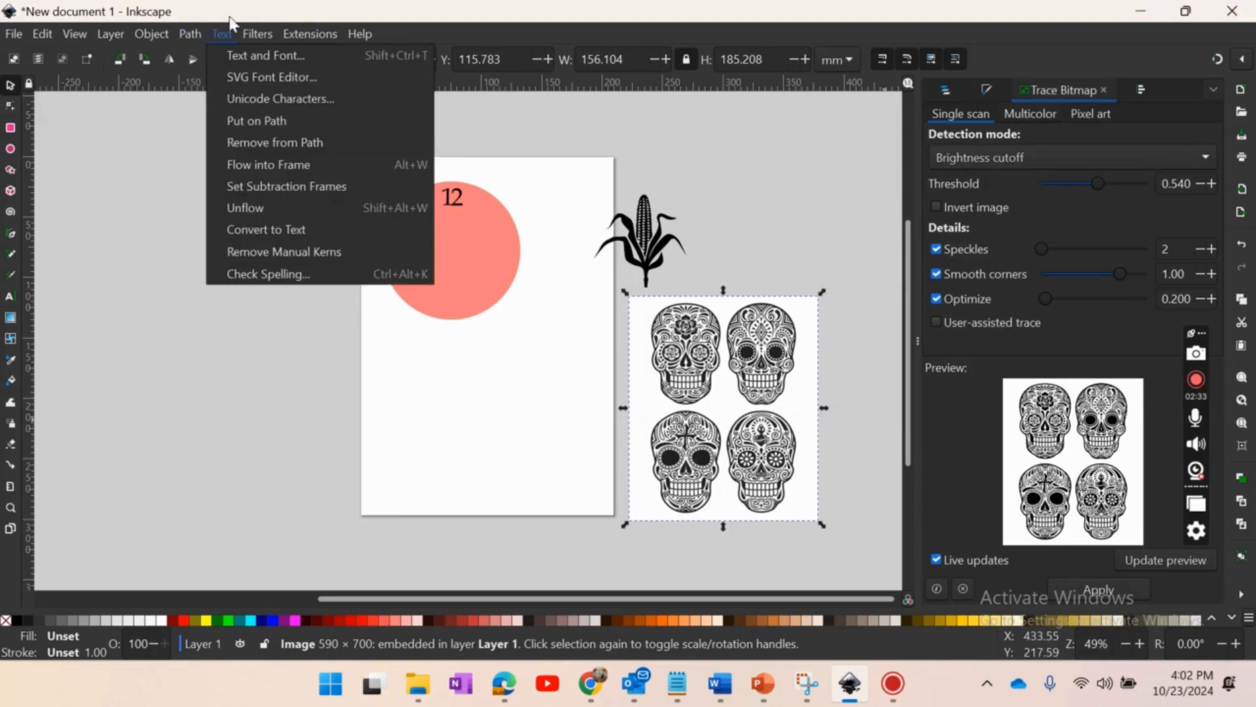
pyautogui.click(1068, 57)
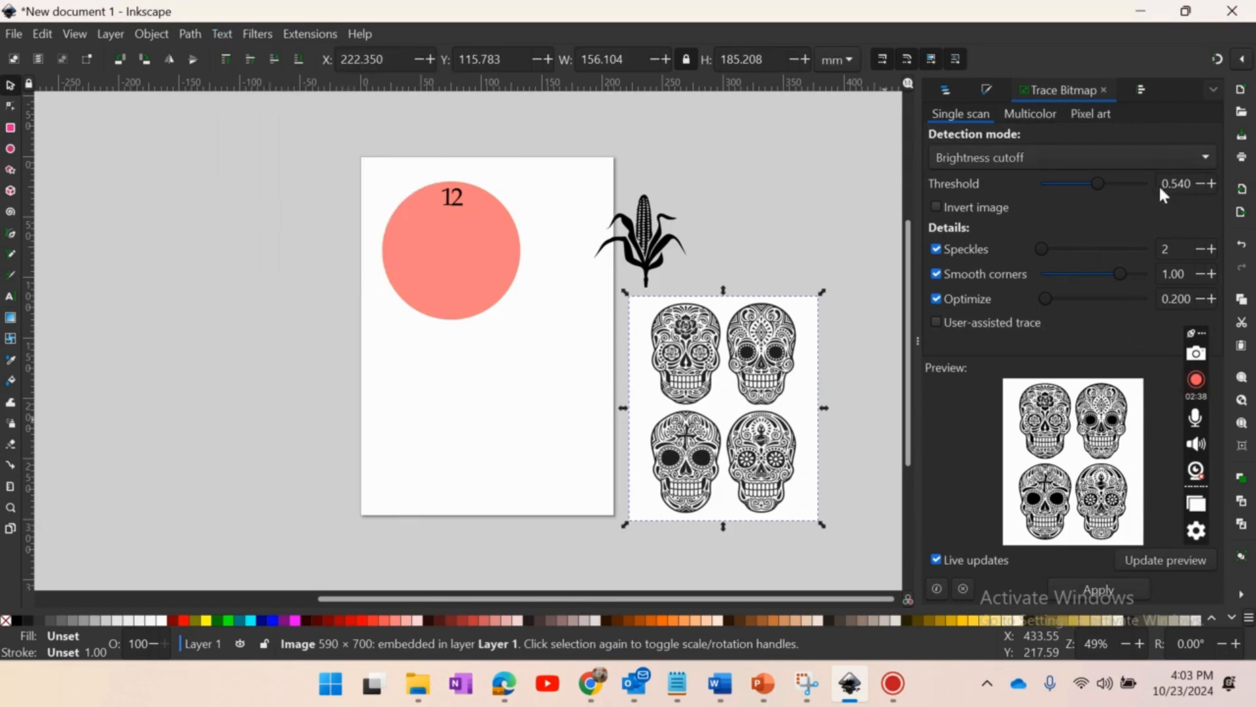
pyautogui.click(1090, 586)
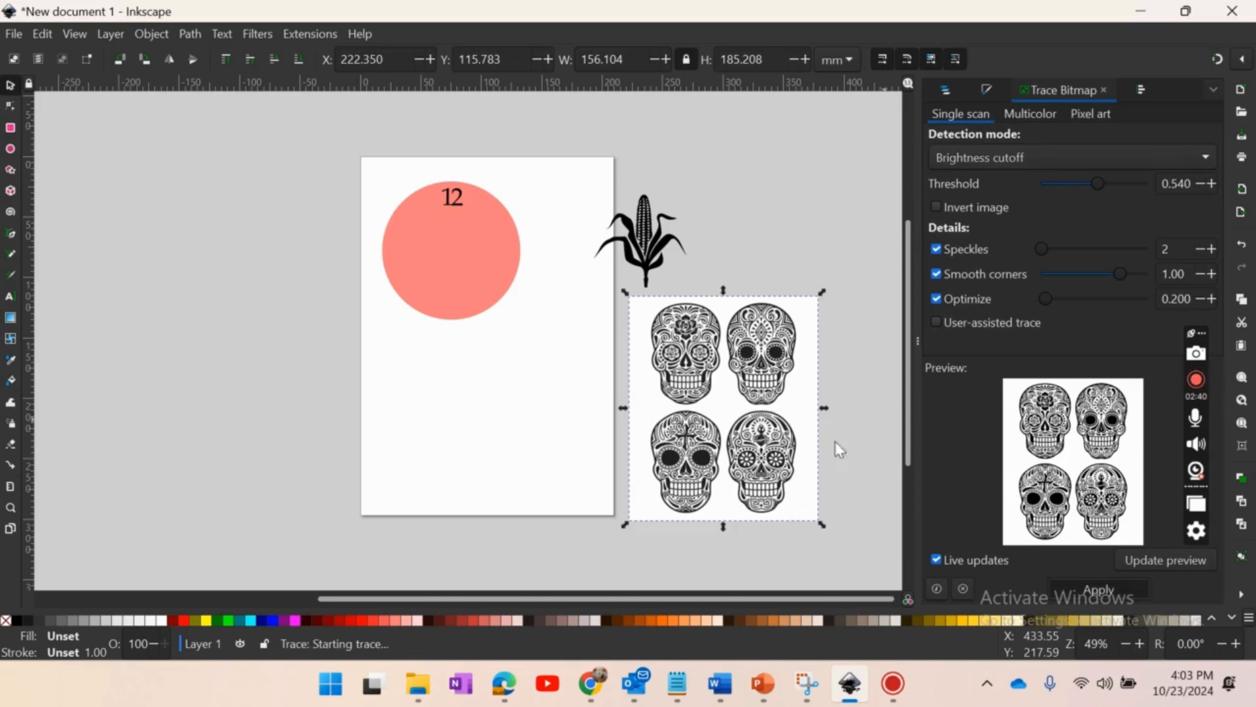
# - Separate the traced skulls from the source image, delete the image, and place the traced path beside the page below the corn
pyautogui.moveTo(674, 366); pyautogui.dragTo(477, 393)
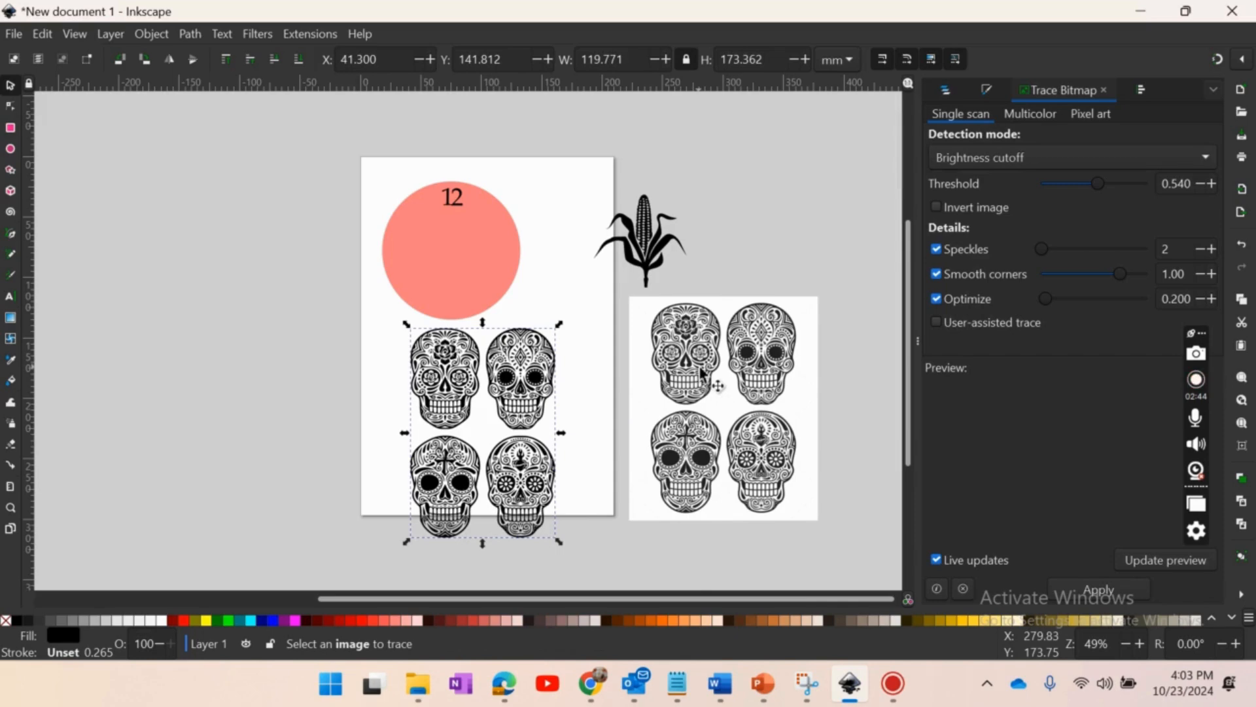
pyautogui.click(727, 395)
pyautogui.press('Delete')
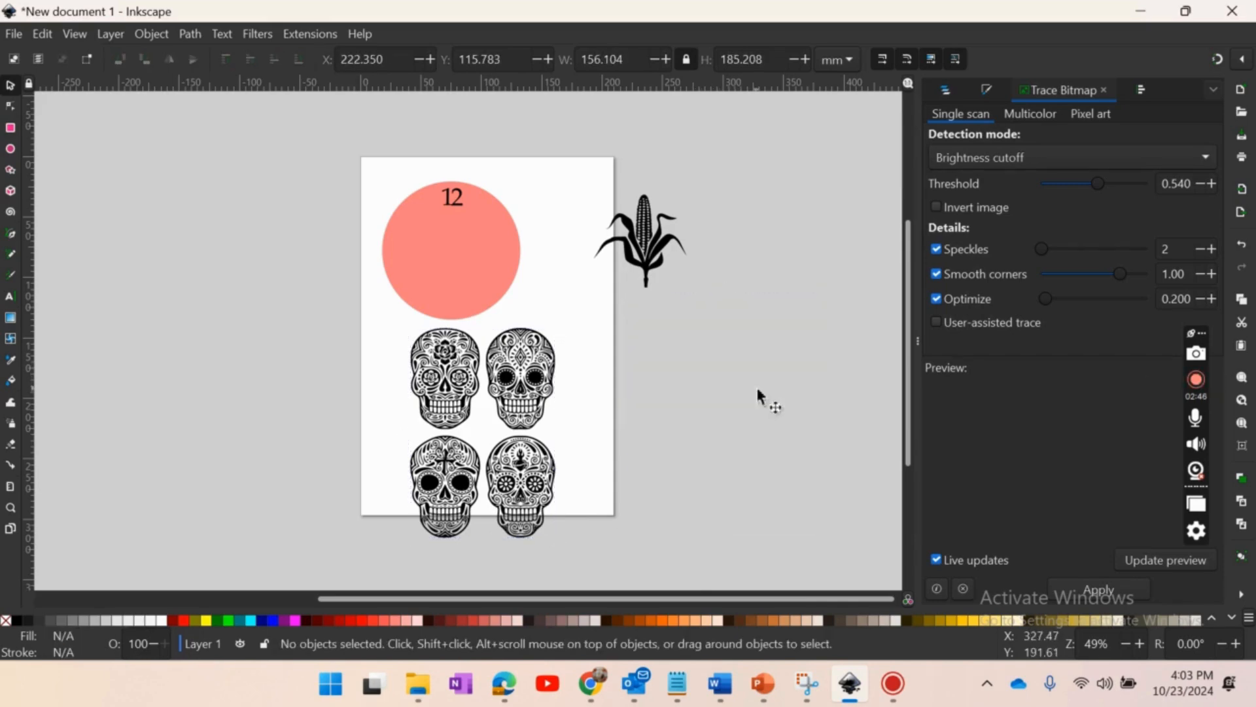
pyautogui.moveTo(553, 412)
pyautogui.mouseDown()
pyautogui.moveTo(665, 367)
pyautogui.moveTo(795, 396)
pyautogui.mouseUp()
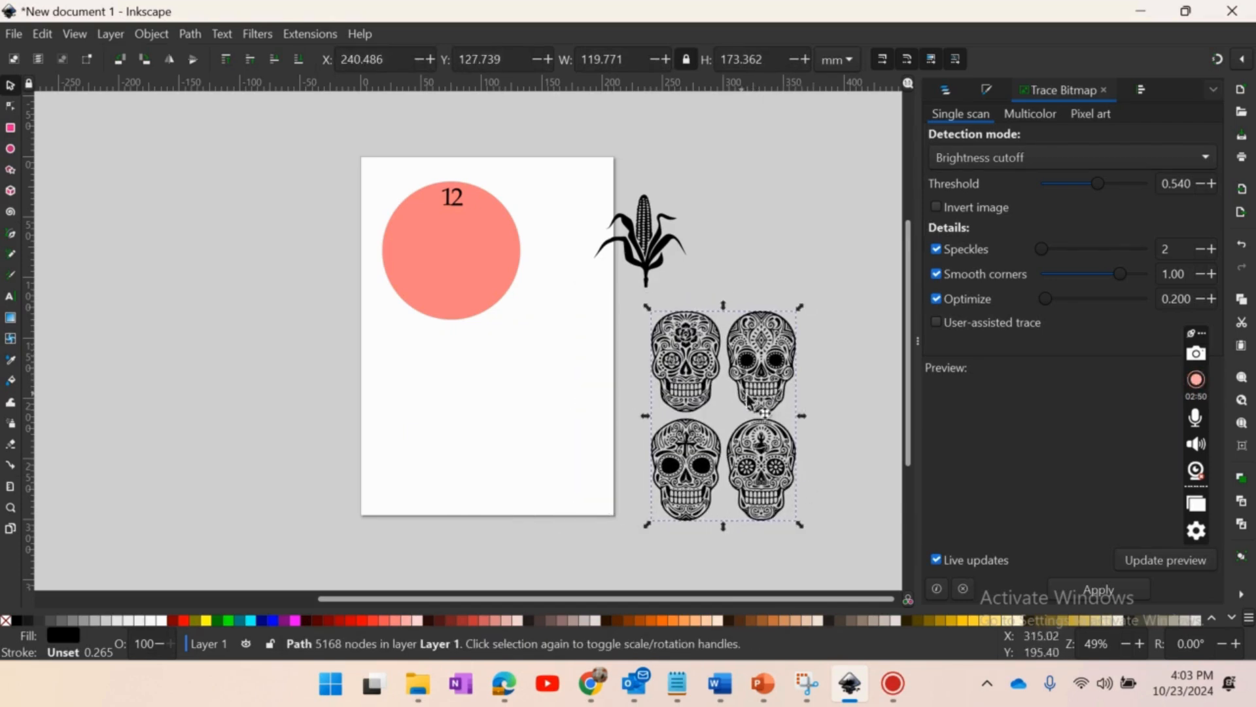
# - Delete the nodes of the two lower skulls and the upper-right skull, keeping only the upper-left skull
pyautogui.click(773, 462)
pyautogui.doubleClick(773, 462)
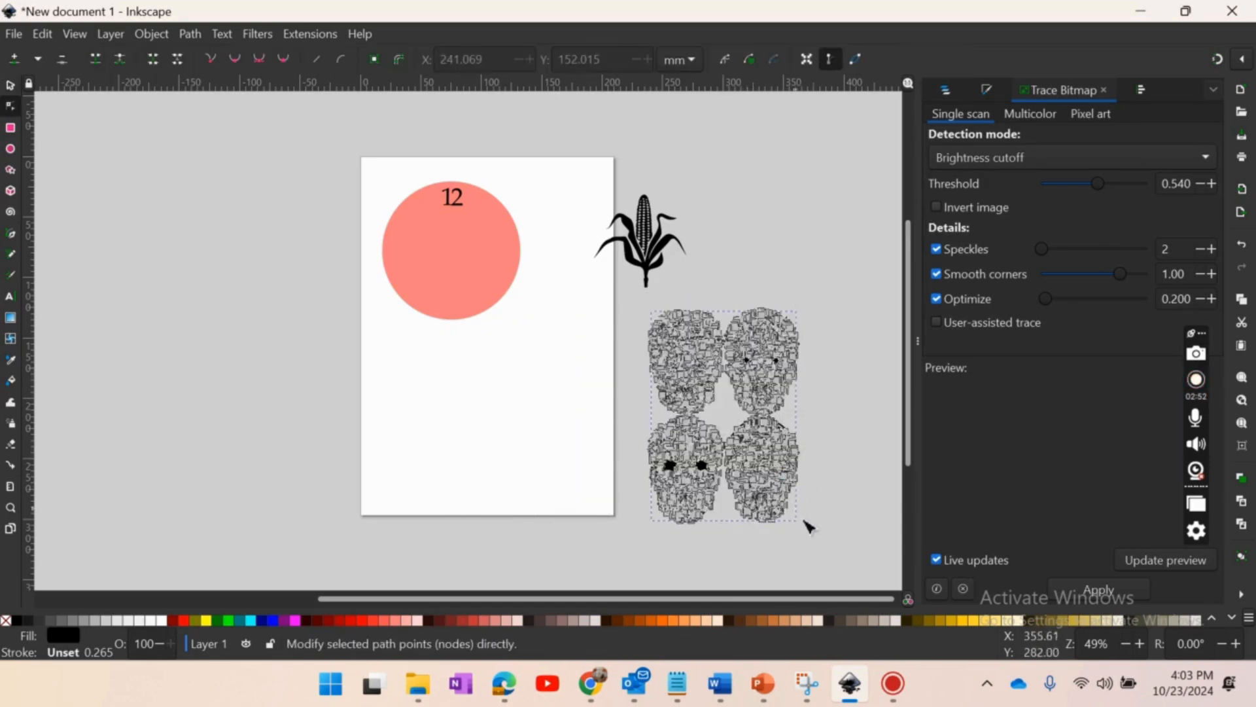
pyautogui.press('+')
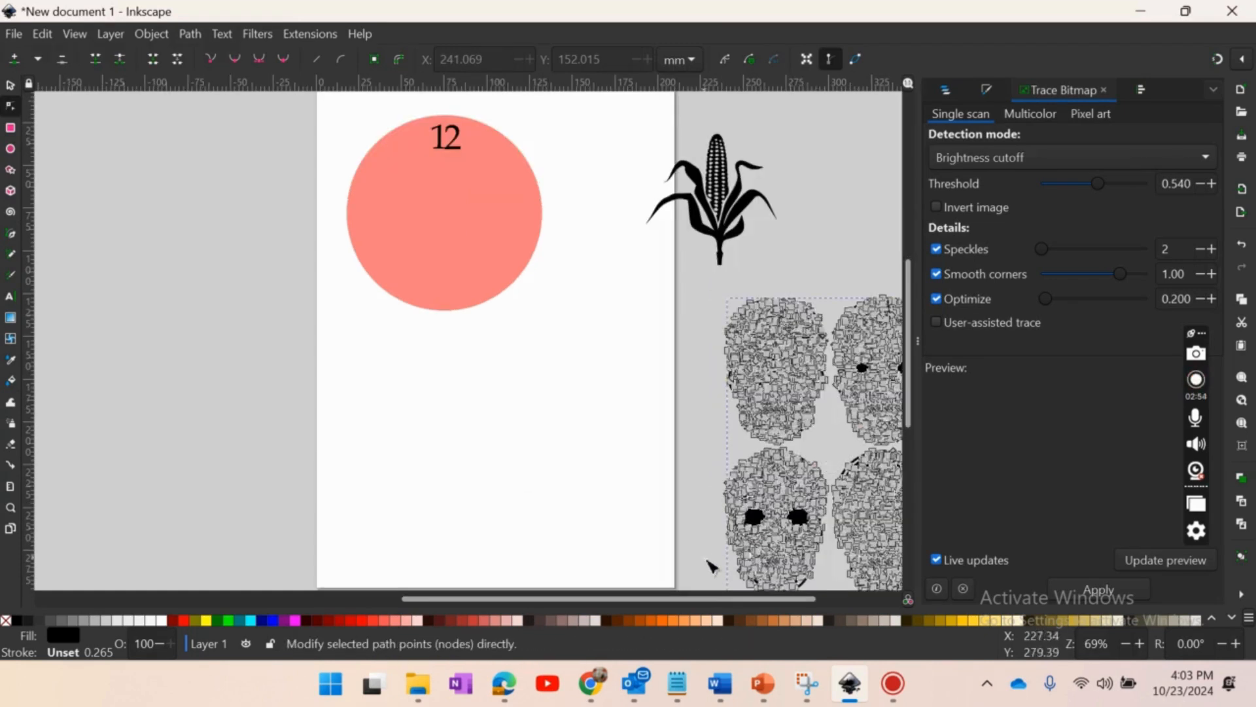
pyautogui.moveTo(718, 598); pyautogui.dragTo(799, 598)
pyautogui.scroll(-4, 801, 382)
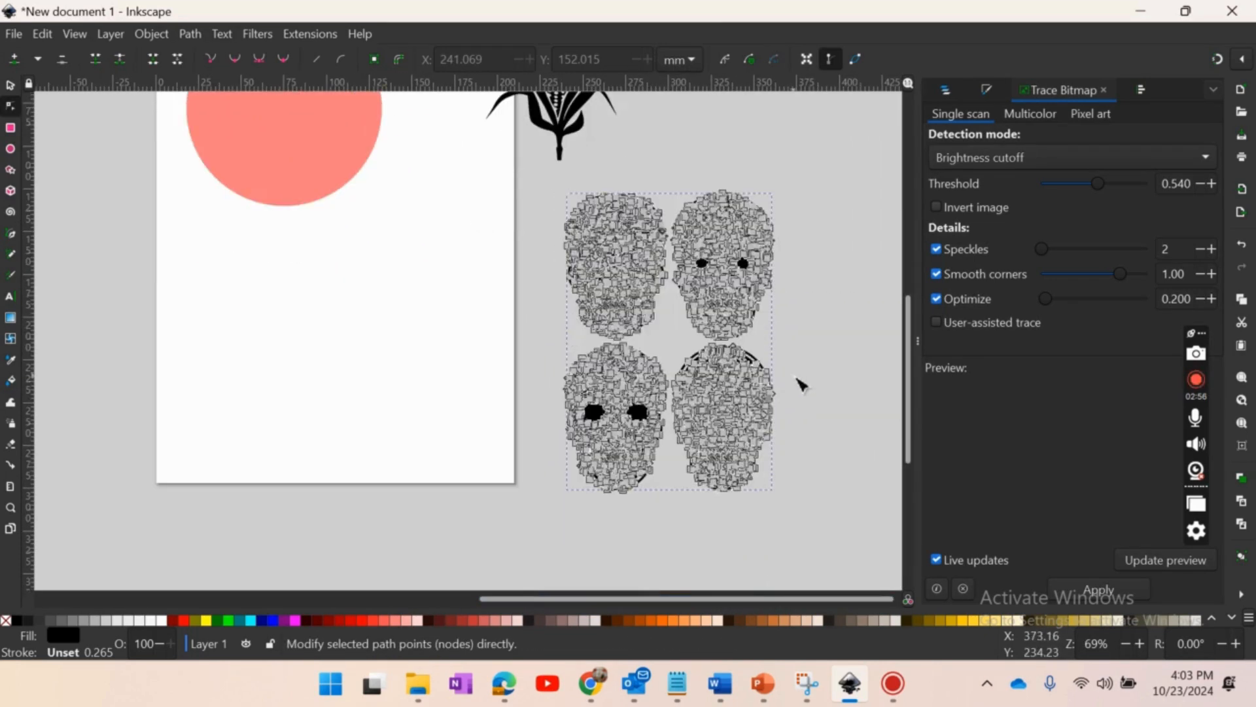
pyautogui.moveTo(819, 539); pyautogui.dragTo(527, 347)
pyautogui.press('Delete')
pyautogui.moveTo(803, 363); pyautogui.dragTo(675, 165)
pyautogui.press('Delete')
pyautogui.click(11, 86)
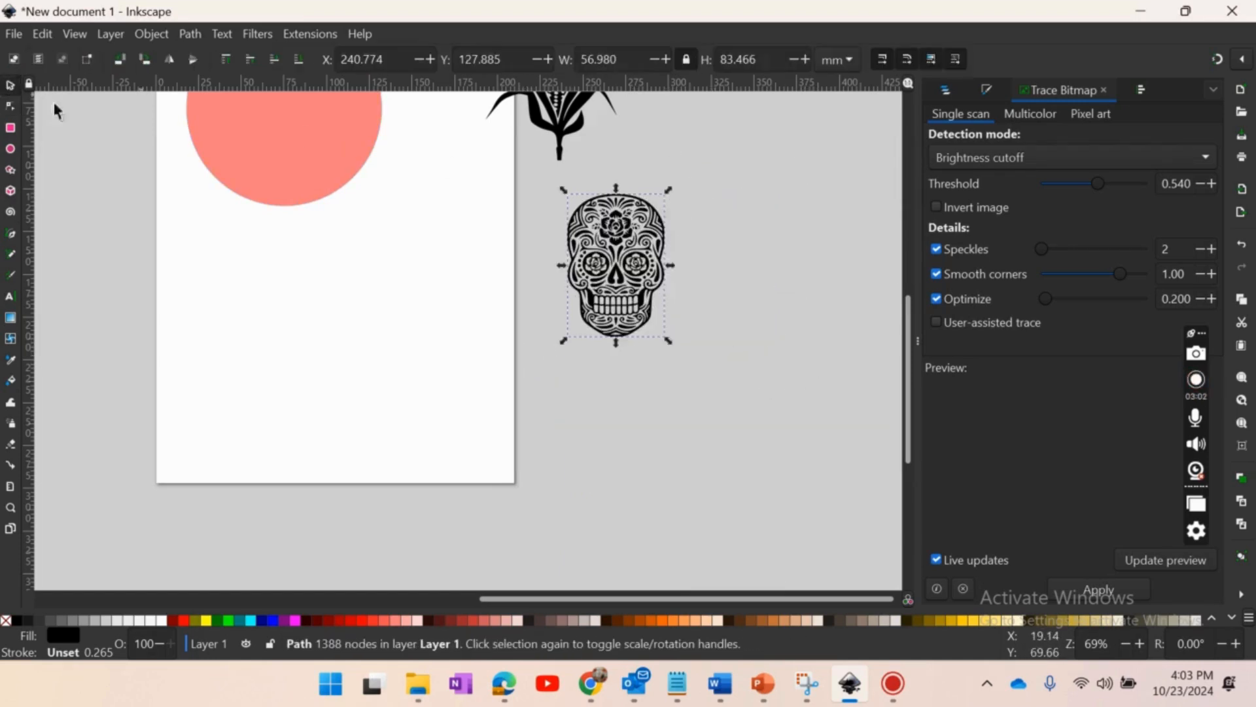
# - Move the skull onto the clock circle and scale it to about 44 by 64.4 mm, centred beneath the 12
pyautogui.moveTo(651, 302); pyautogui.dragTo(424, 287)
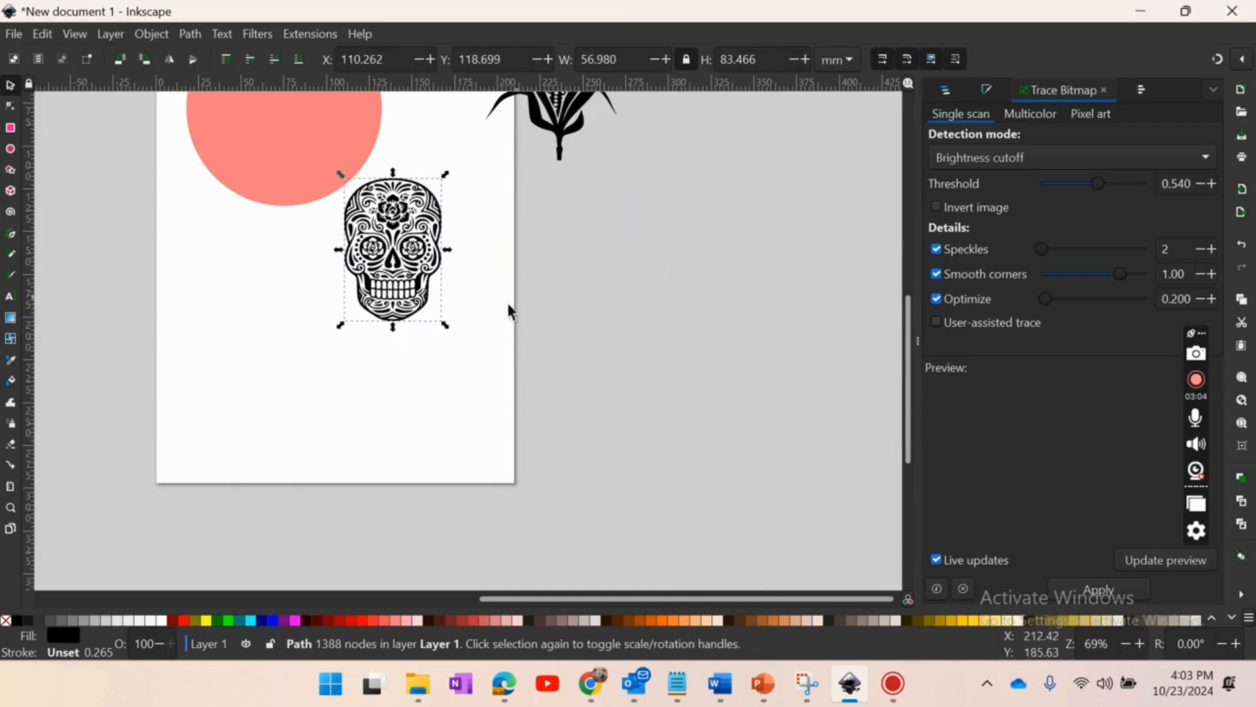
pyautogui.scroll(5, 515, 306)
pyautogui.moveTo(432, 422); pyautogui.dragTo(320, 288)
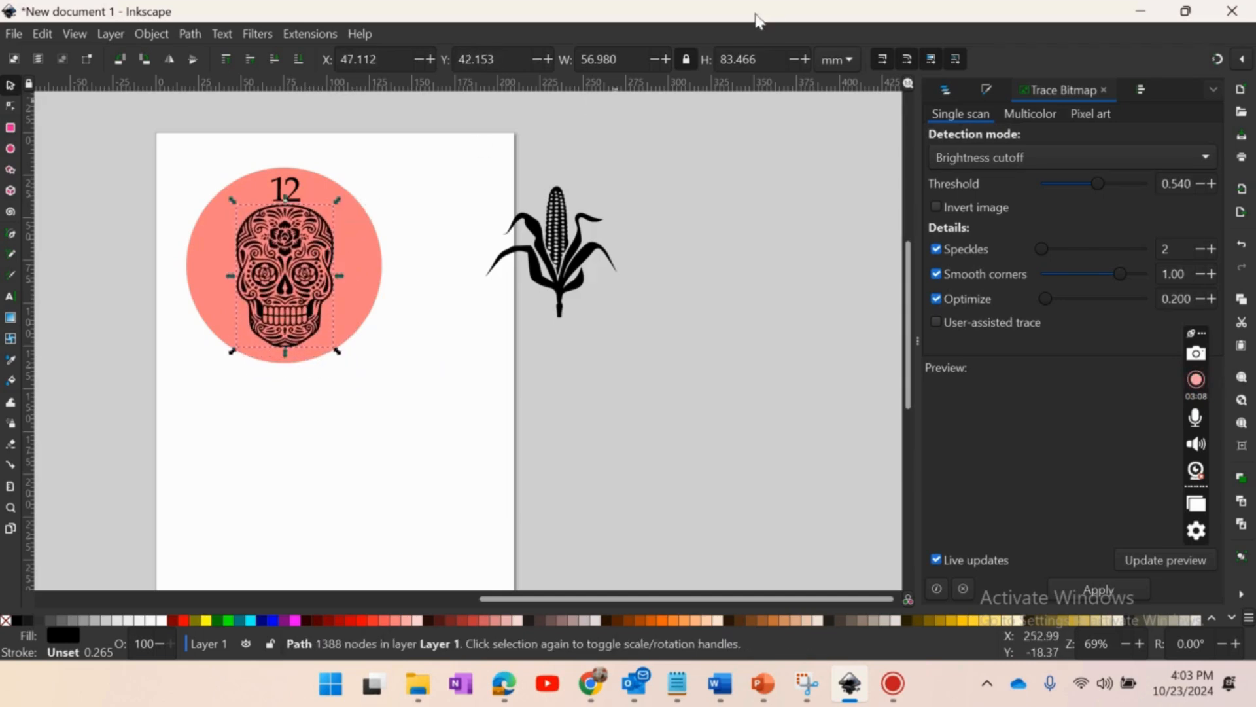
pyautogui.moveTo(337, 200); pyautogui.dragTo(320, 233)
pyautogui.moveTo(291, 310); pyautogui.dragTo(301, 282)
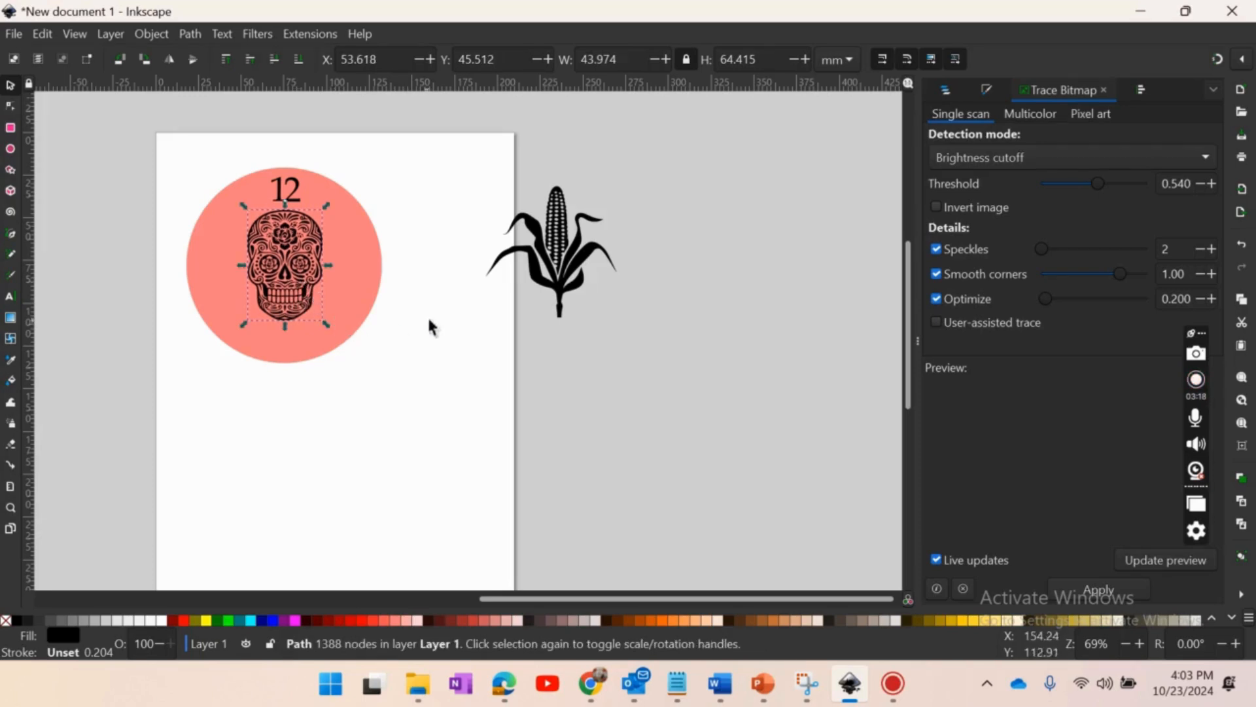
# - Retype the numeral as "12" in Book Antiqua with normal letter spacing and centre it above the skull
pyautogui.moveTo(565, 599); pyautogui.dragTo(505, 597)
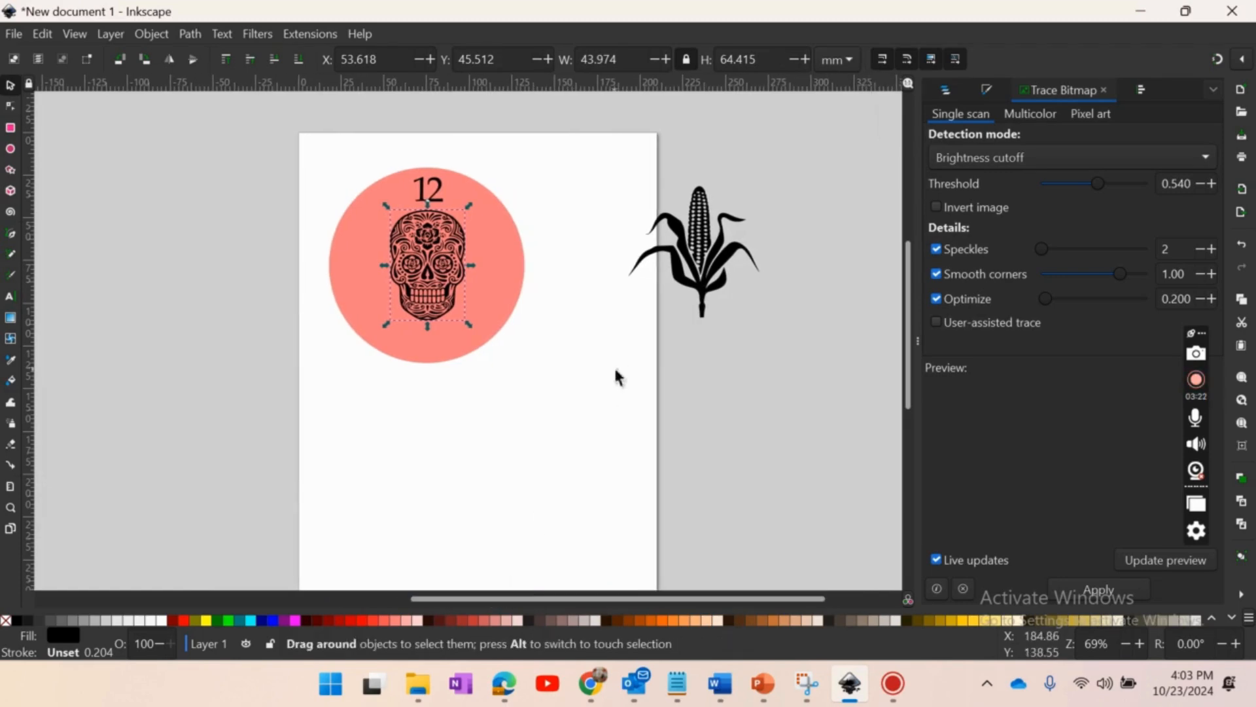
pyautogui.click(602, 298)
pyautogui.press('+')
pyautogui.scroll(3, 600, 288)
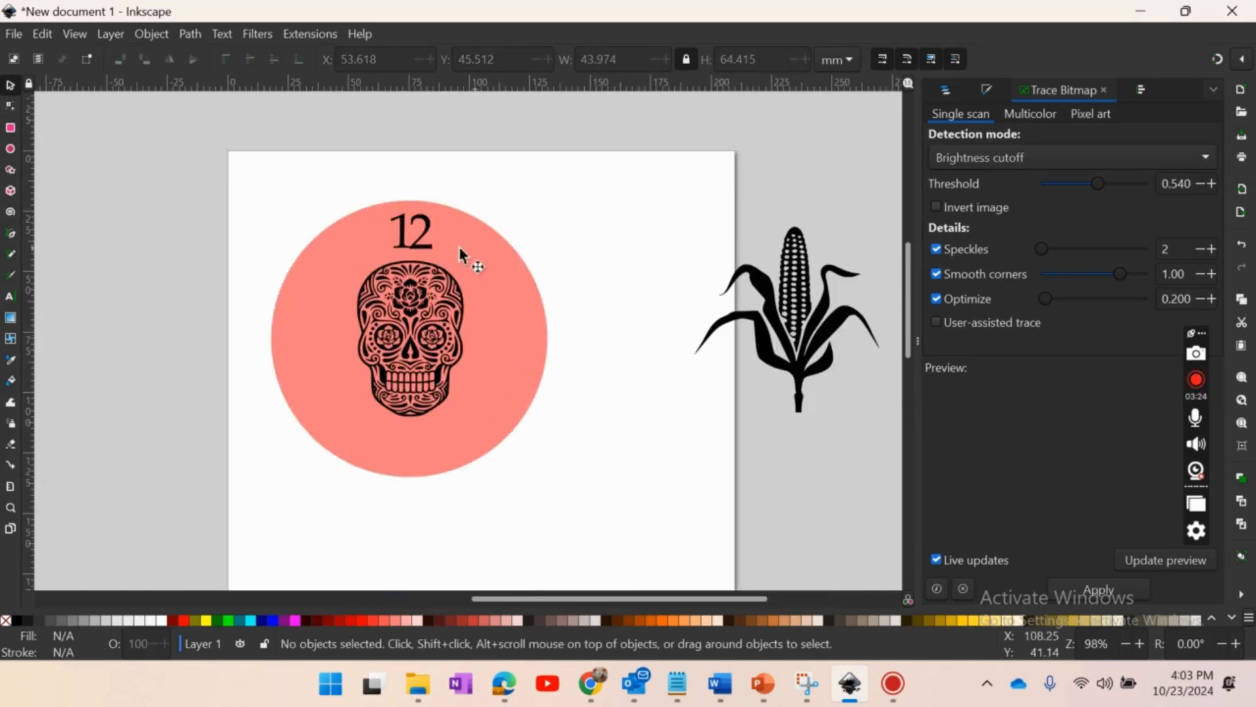
pyautogui.moveTo(434, 233); pyautogui.dragTo(461, 235)
pyautogui.press('Delete')
pyautogui.click(412, 242)
pyautogui.press('t')
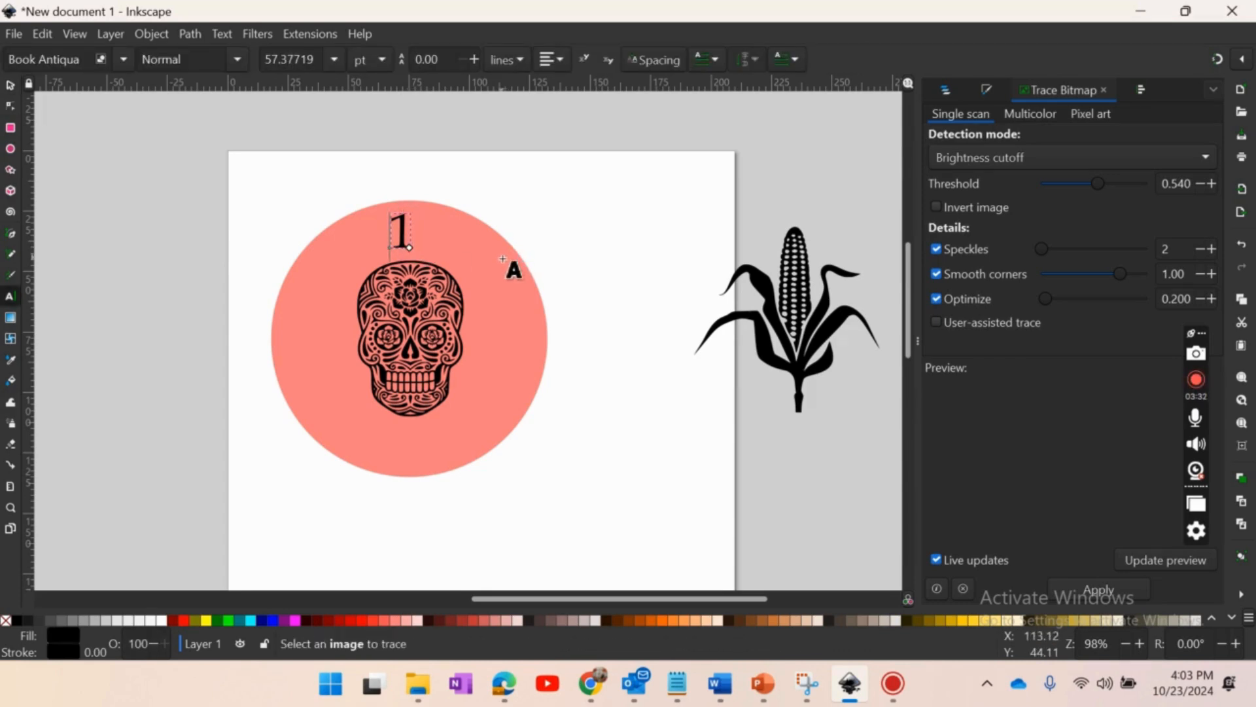
pyautogui.write('2')
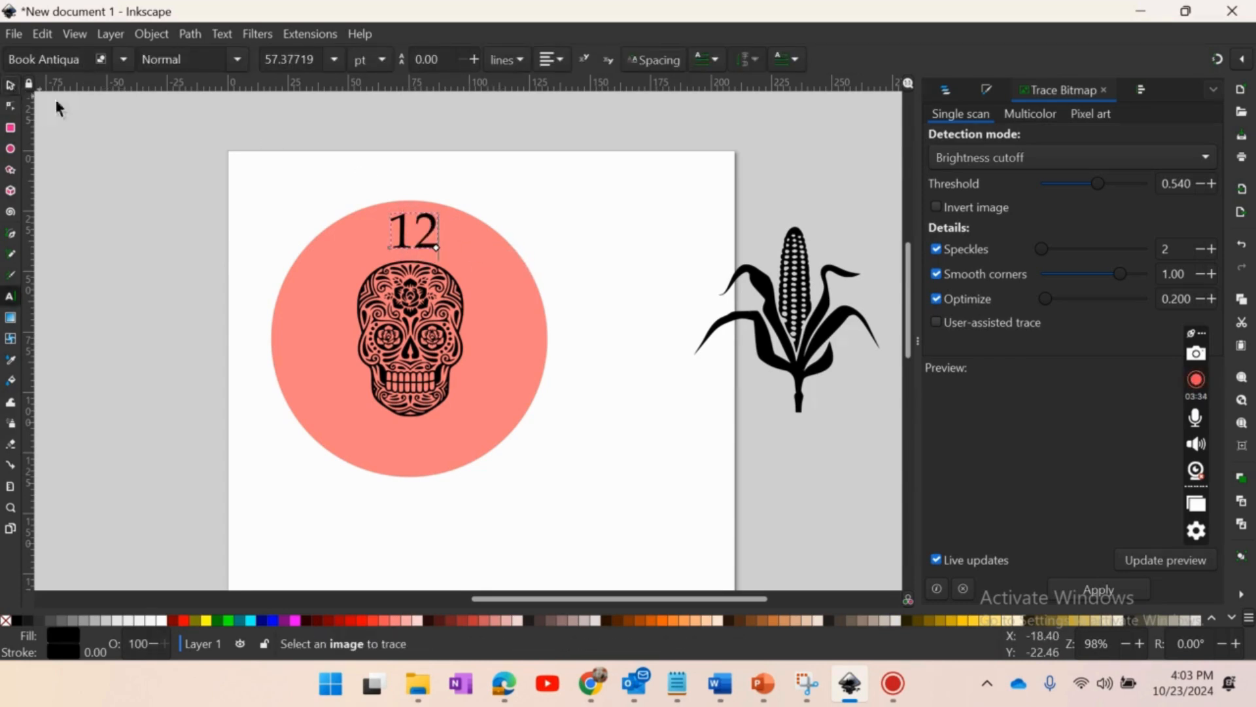
pyautogui.click(11, 86)
pyautogui.moveTo(425, 248); pyautogui.dragTo(420, 249)
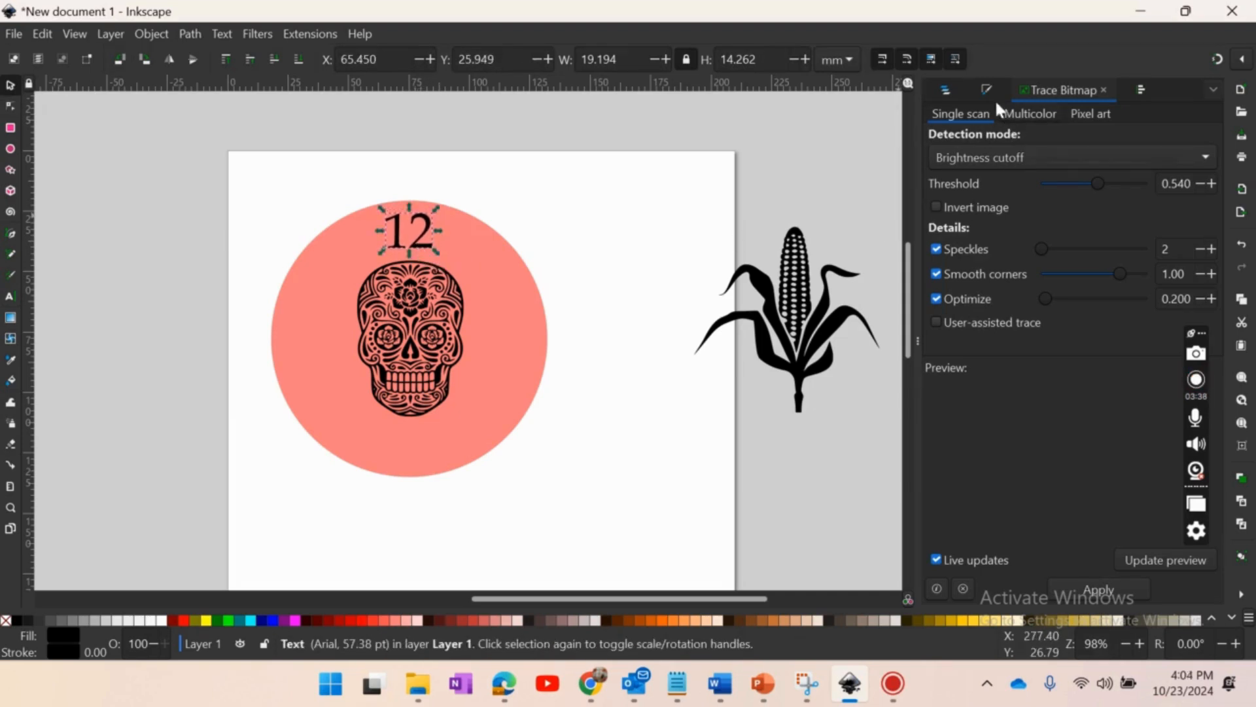
# - Give the "12" numeral a flat white stroke paint
pyautogui.click(144, 33)
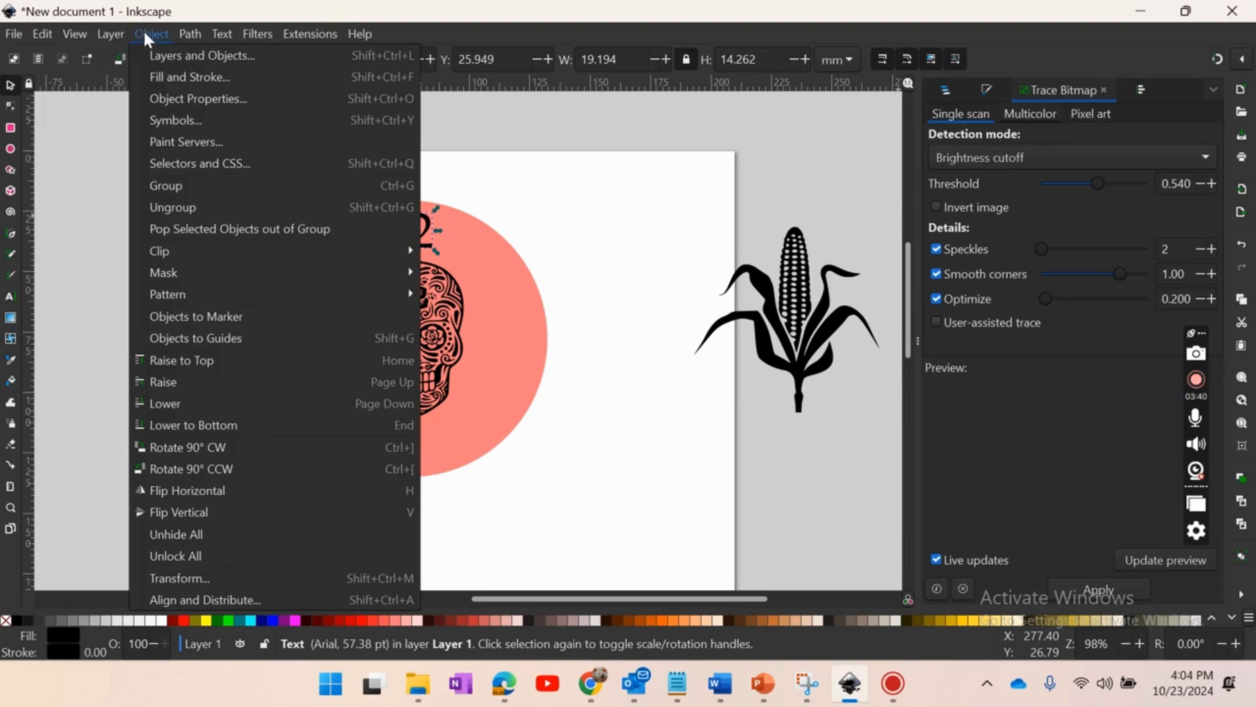
pyautogui.click(179, 80)
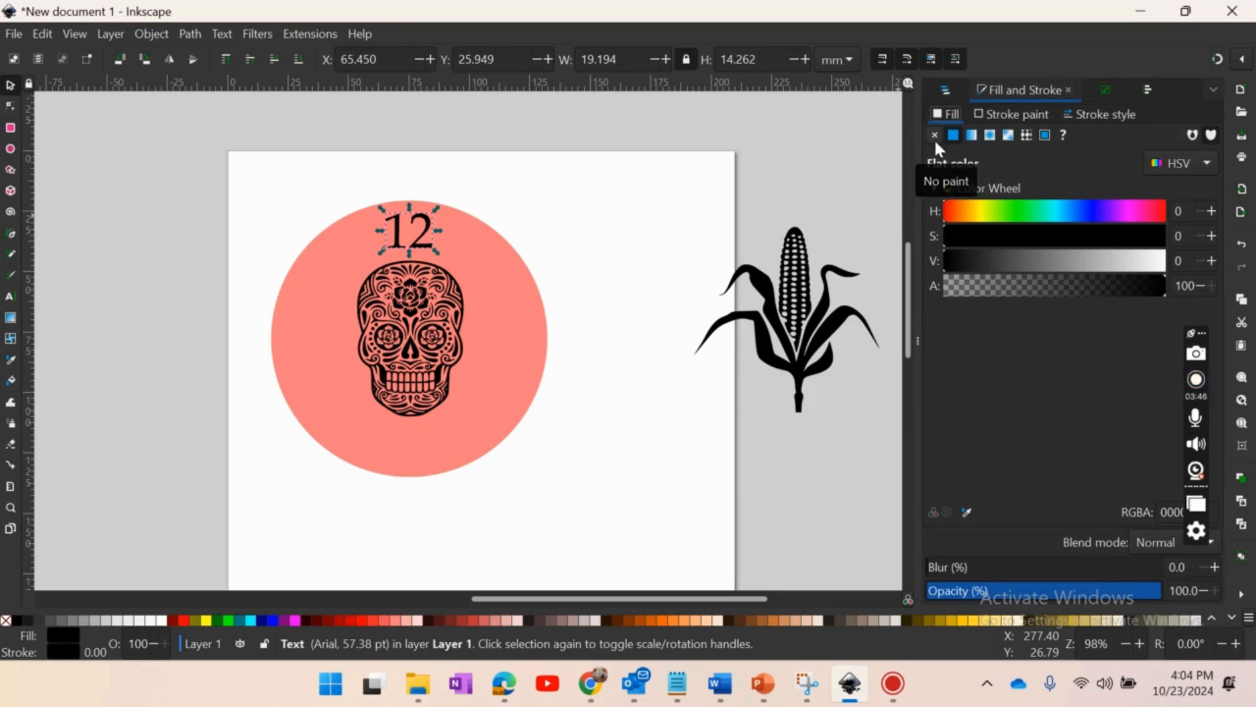
pyautogui.click(1001, 115)
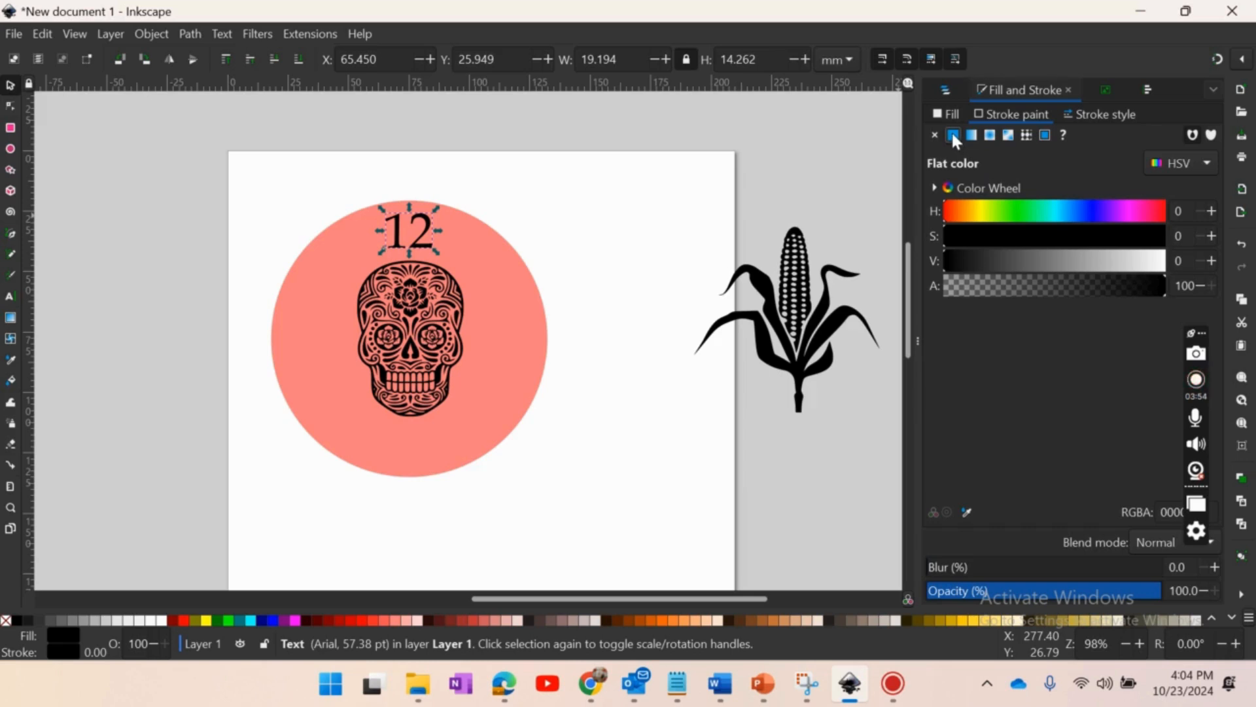
pyautogui.moveTo(963, 264); pyautogui.dragTo(1207, 268)
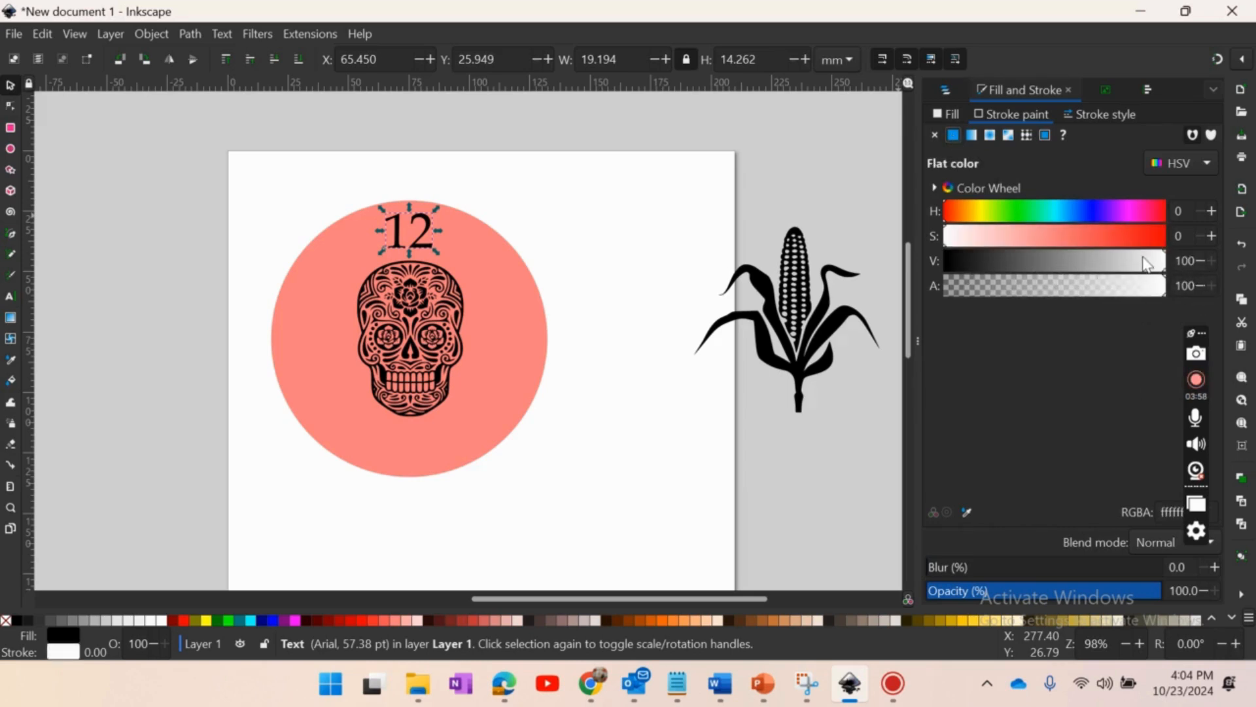
# - Set the stroke width of the "12" numeral to 0.210 mm
pyautogui.click(1092, 116)
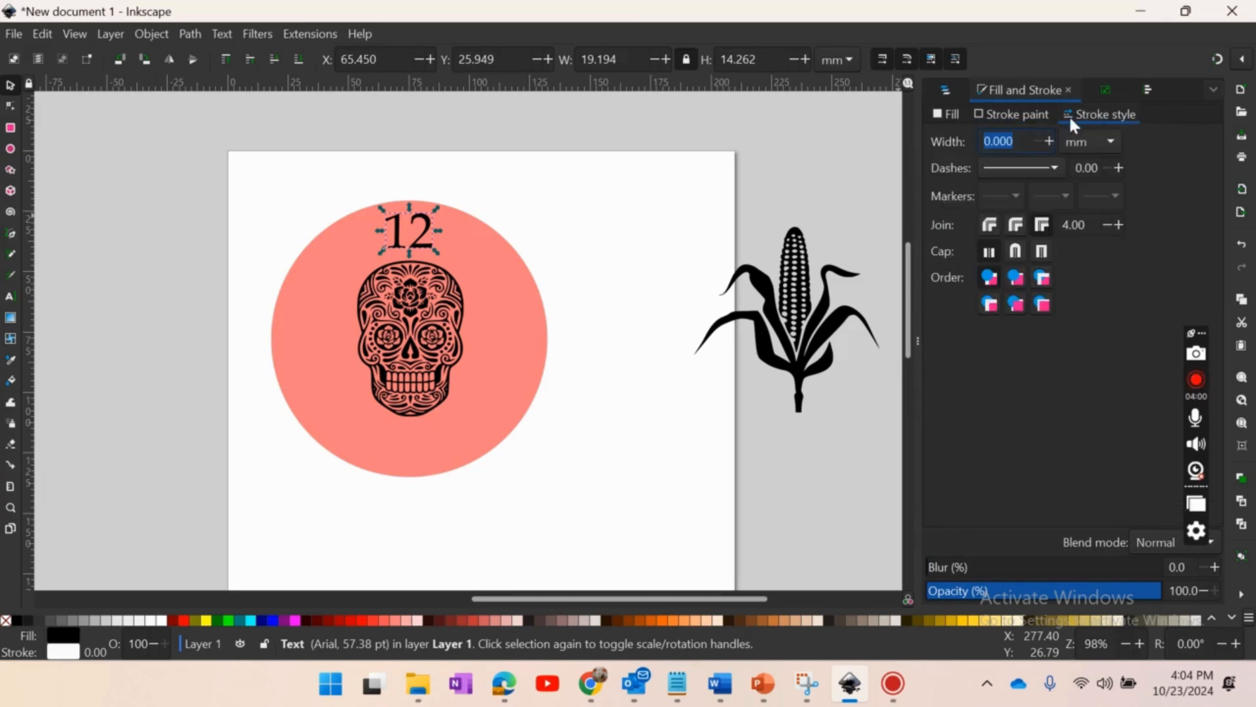
pyautogui.click(1033, 139)
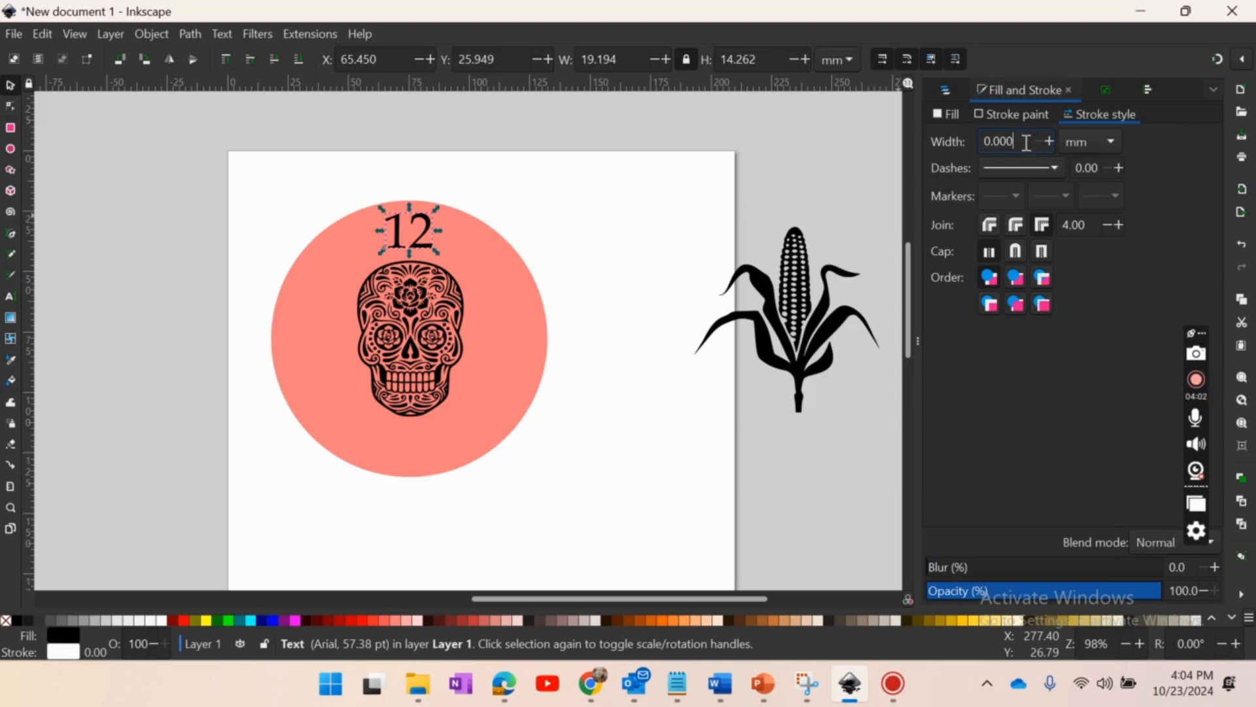
pyautogui.press('BackSpace')
pyautogui.press('BackSpace')
pyautogui.write('10')
pyautogui.press('Return')
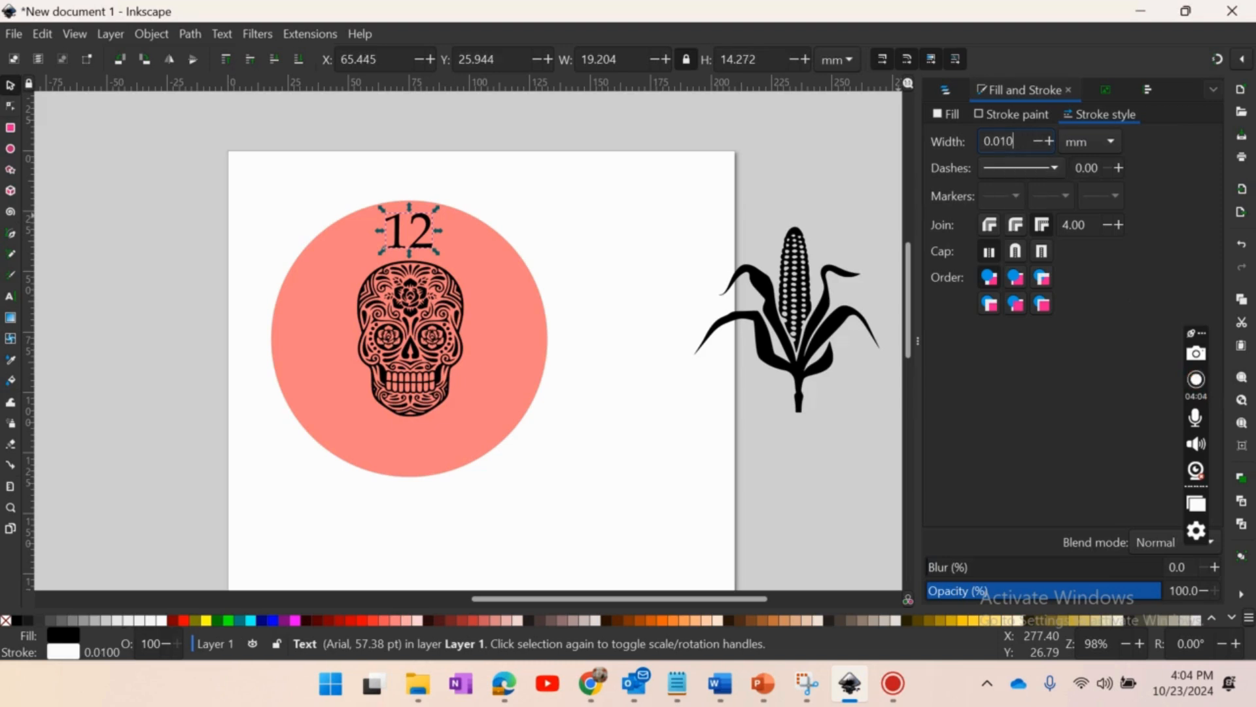
pyautogui.click(1047, 139)
pyautogui.click(1047, 138)
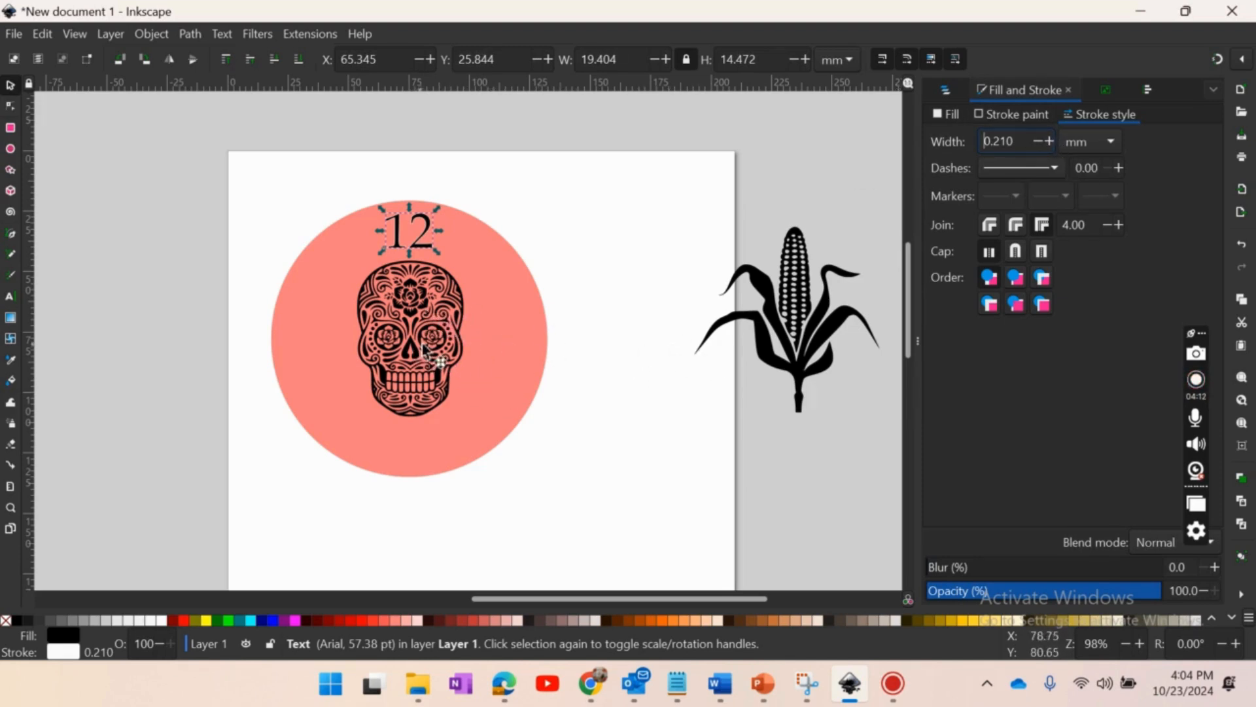
# - Enlarge the skull to about 74.1 by 108.5 mm, centred on the circle, and stack it between the circle and the 12
pyautogui.moveTo(409, 344); pyautogui.dragTo(379, 302)
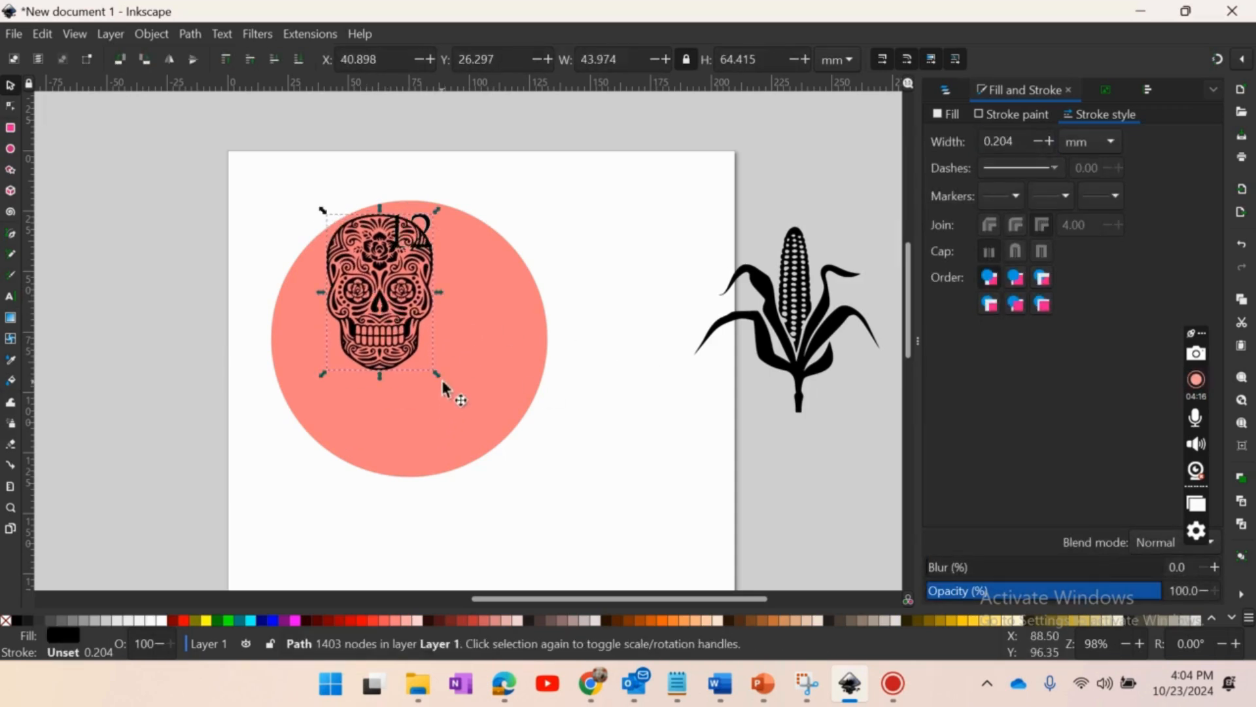
pyautogui.moveTo(440, 378); pyautogui.dragTo(419, 361)
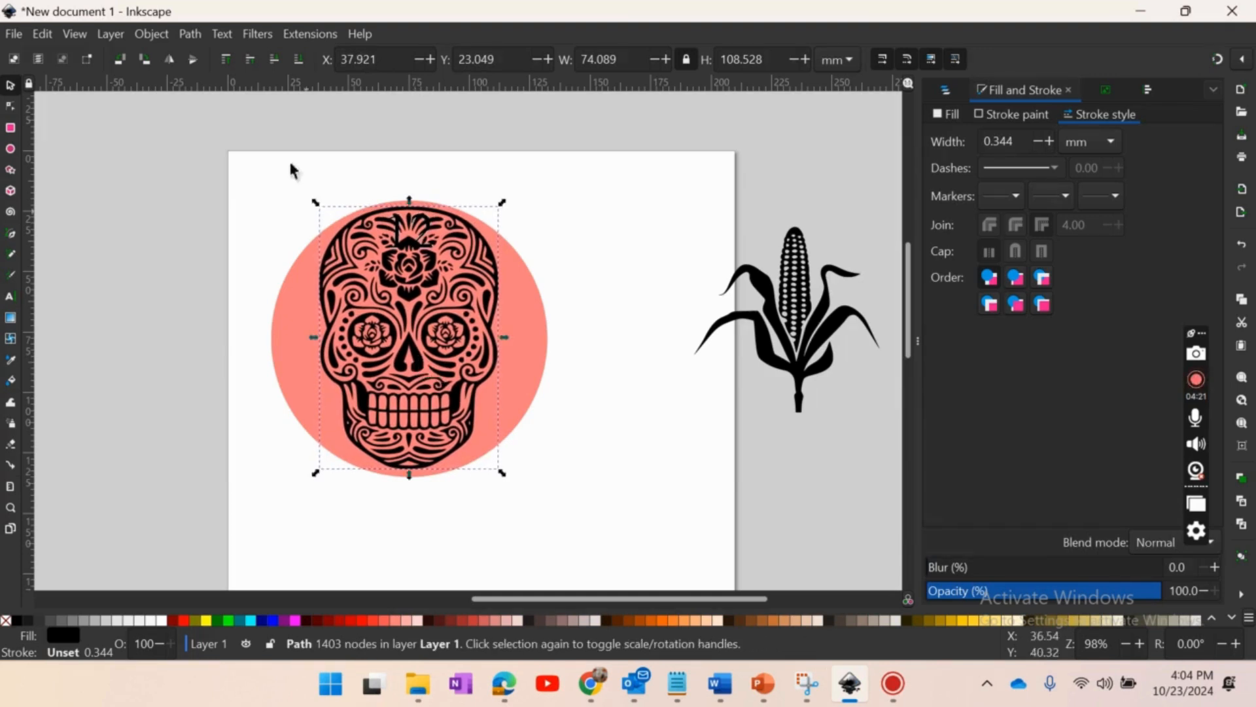
pyautogui.click(301, 58)
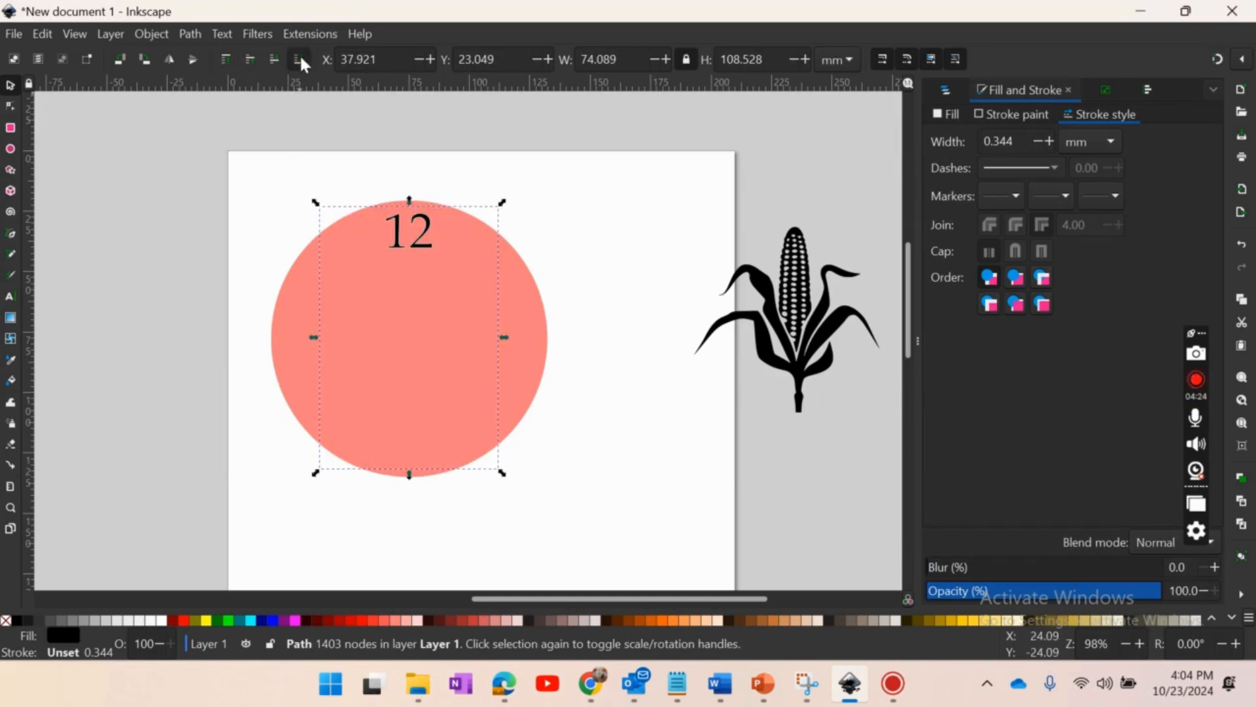
pyautogui.click(250, 59)
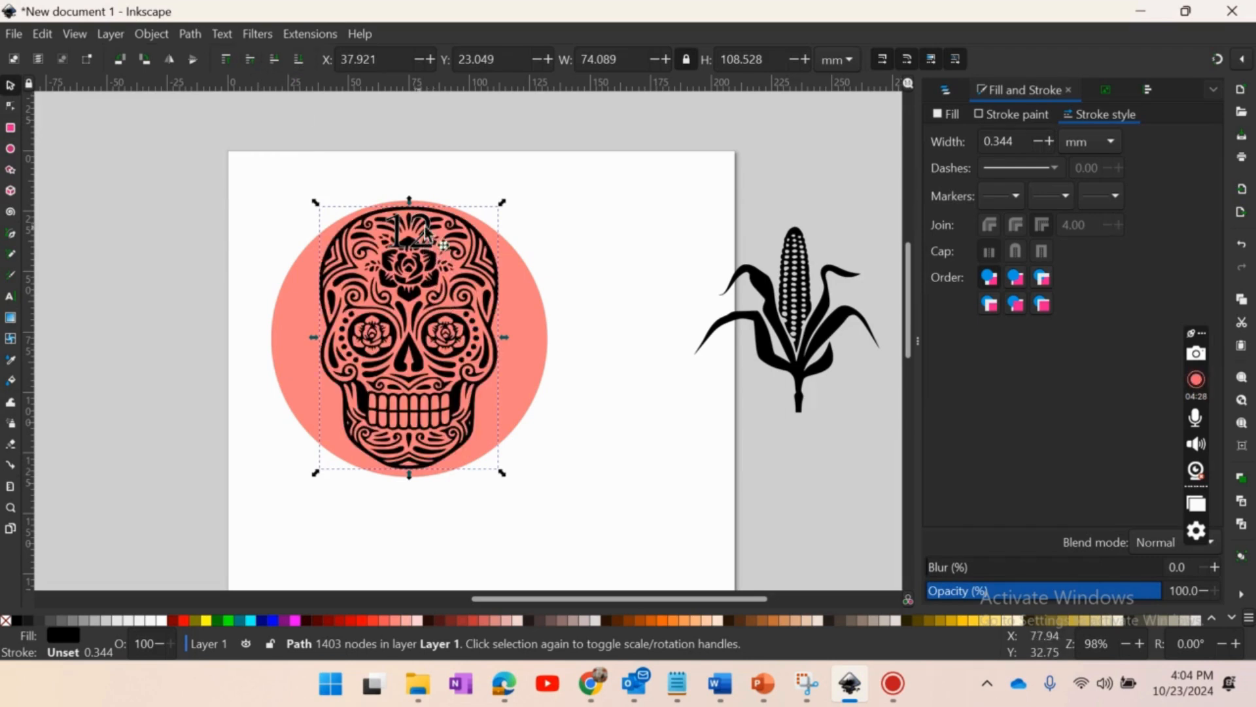
# - Increase the stroke width of the "12" numeral to 0.310 mm
pyautogui.click(553, 223)
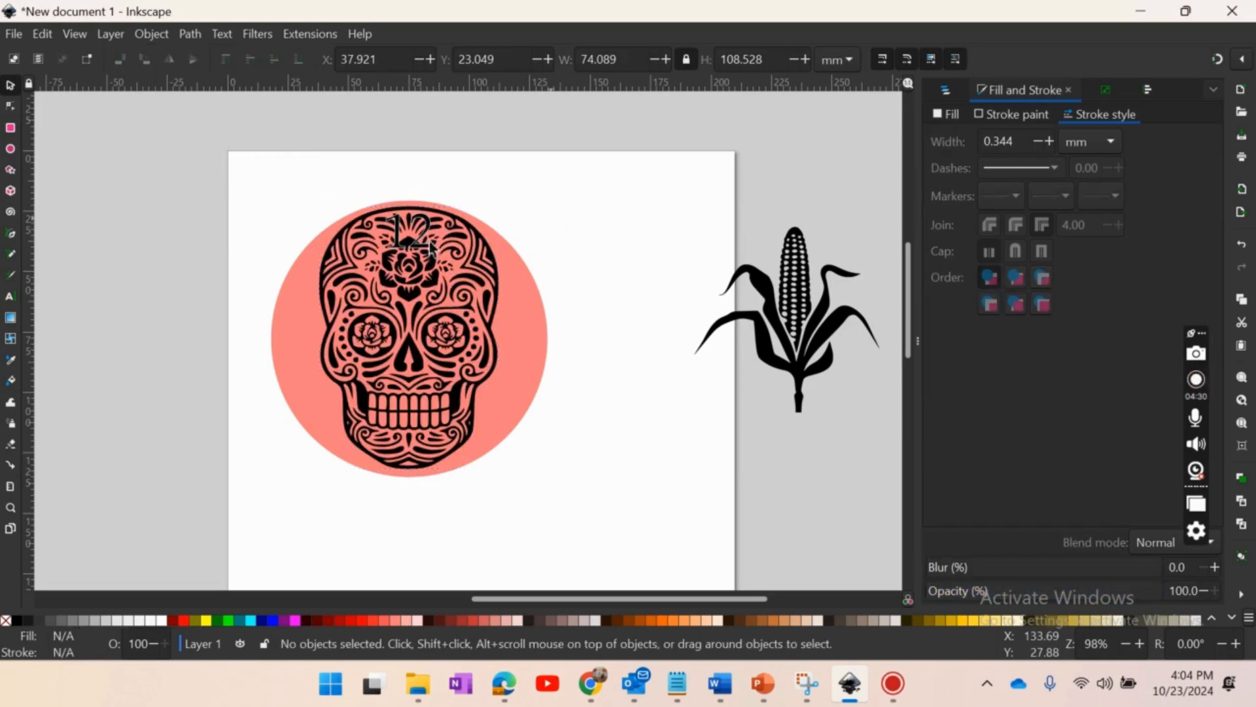
pyautogui.click(420, 237)
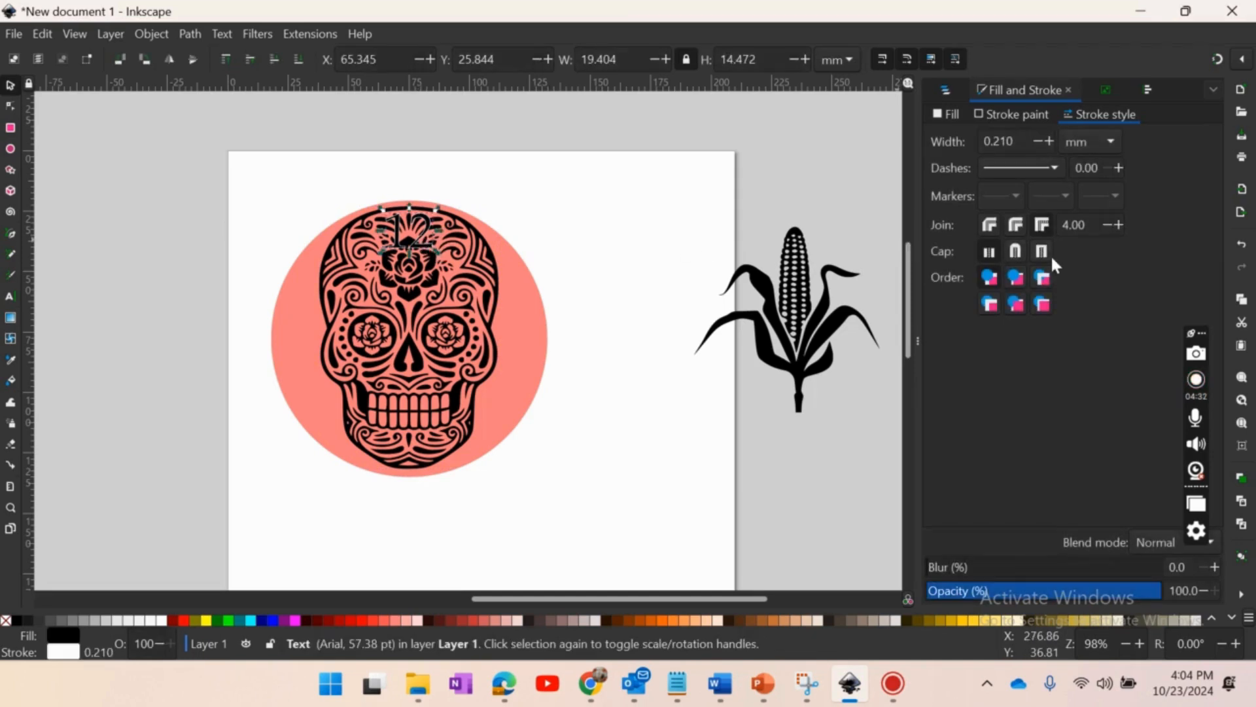
pyautogui.click(1049, 141)
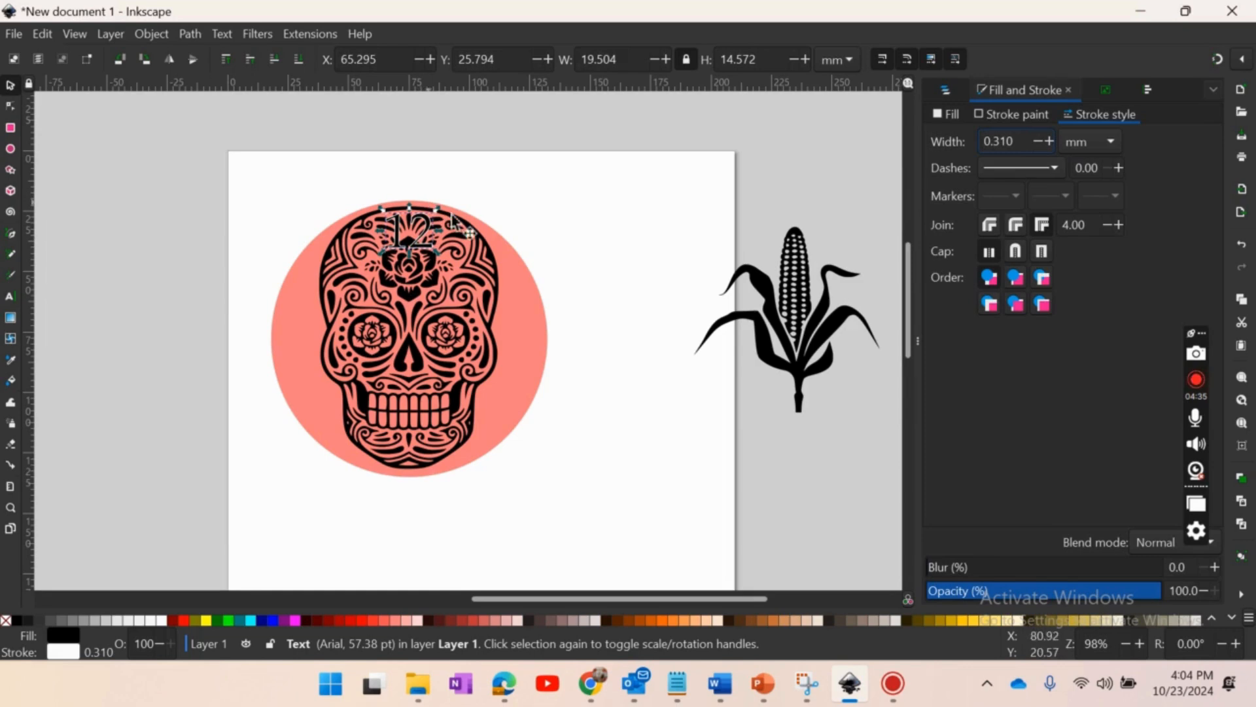
pyautogui.press('Escape')
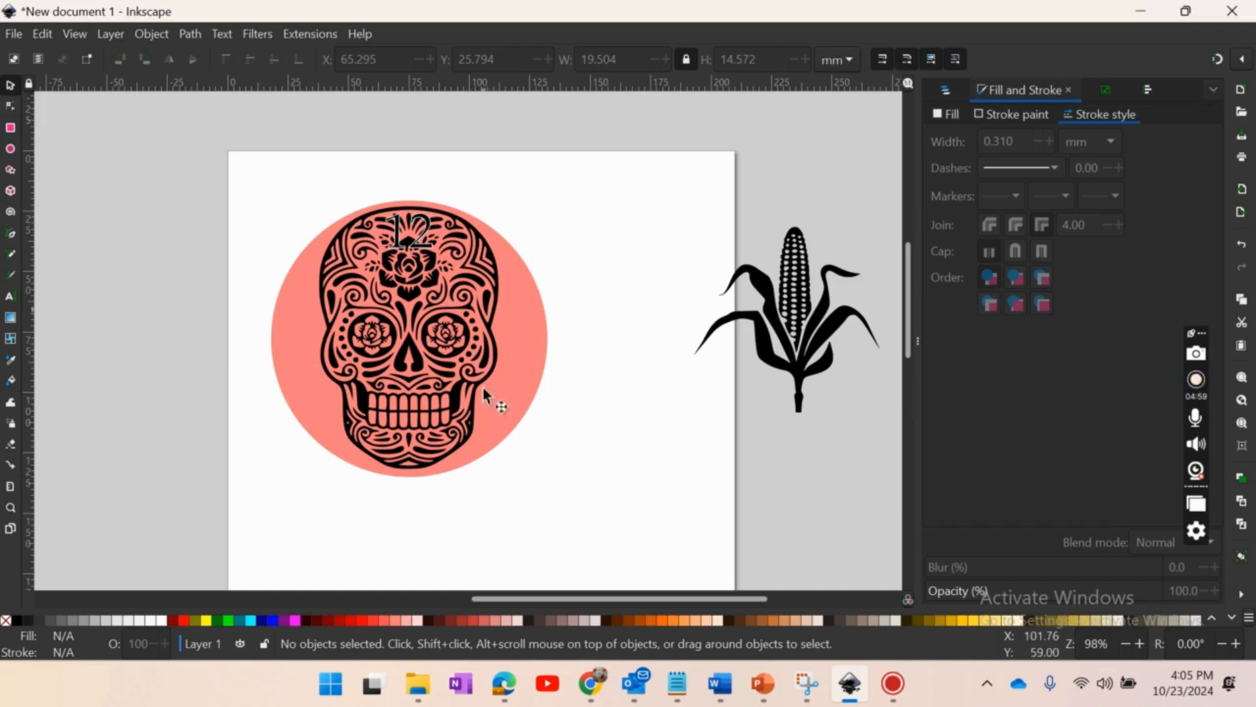
# - Draw a small orange ellipse about 12.5 by 11.9 mm and move it onto the middle of the skull, above the nose
pyautogui.click(13, 147)
pyautogui.moveTo(588, 233); pyautogui.dragTo(606, 257)
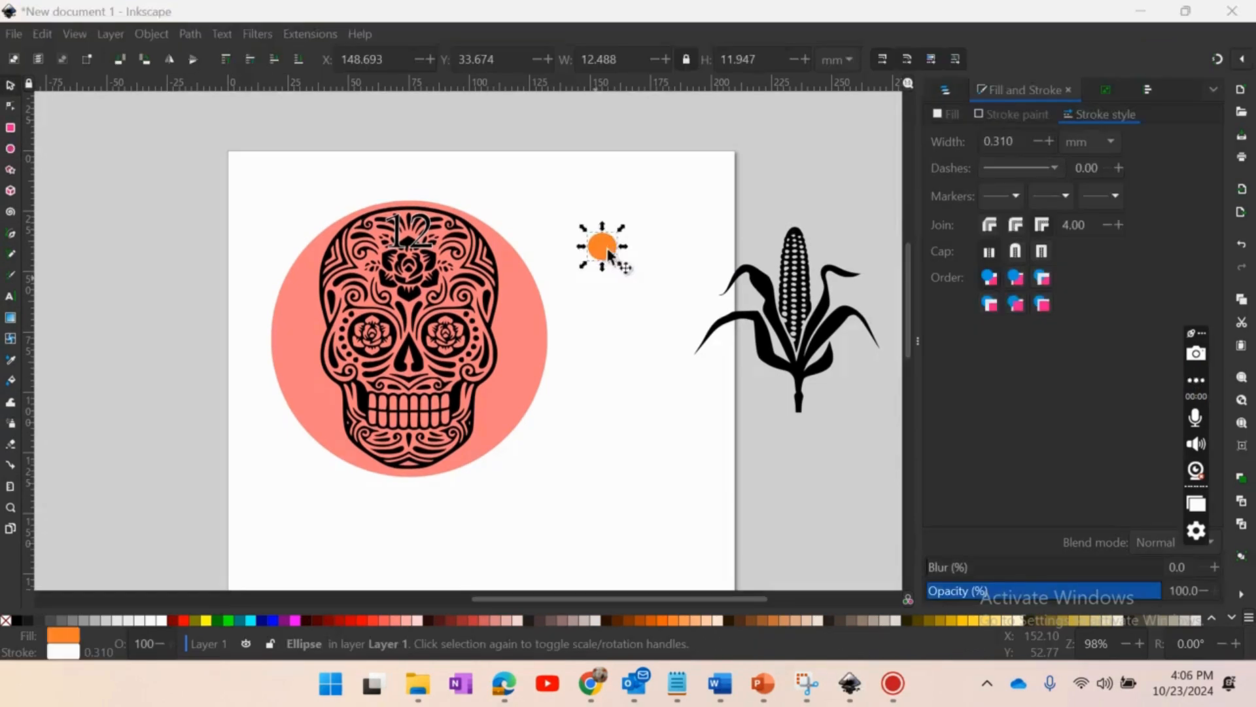
pyautogui.moveTo(582, 330); pyautogui.dragTo(677, 330)
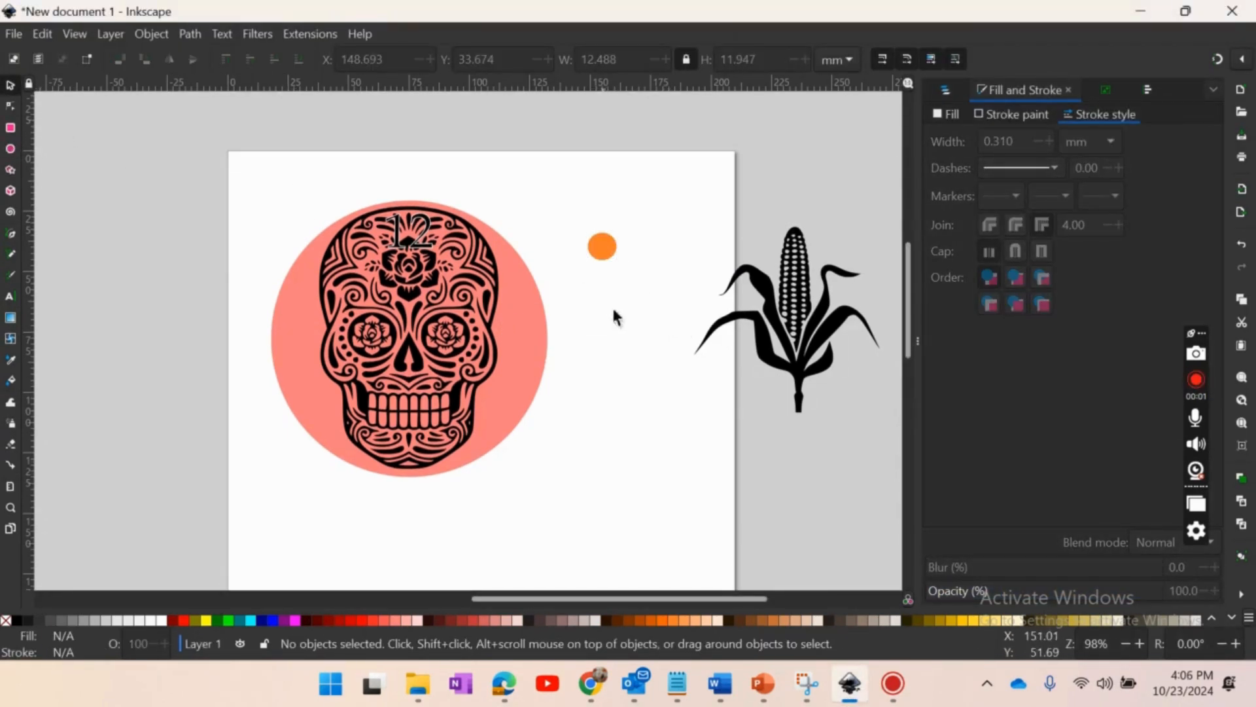
pyautogui.moveTo(610, 254); pyautogui.dragTo(410, 351)
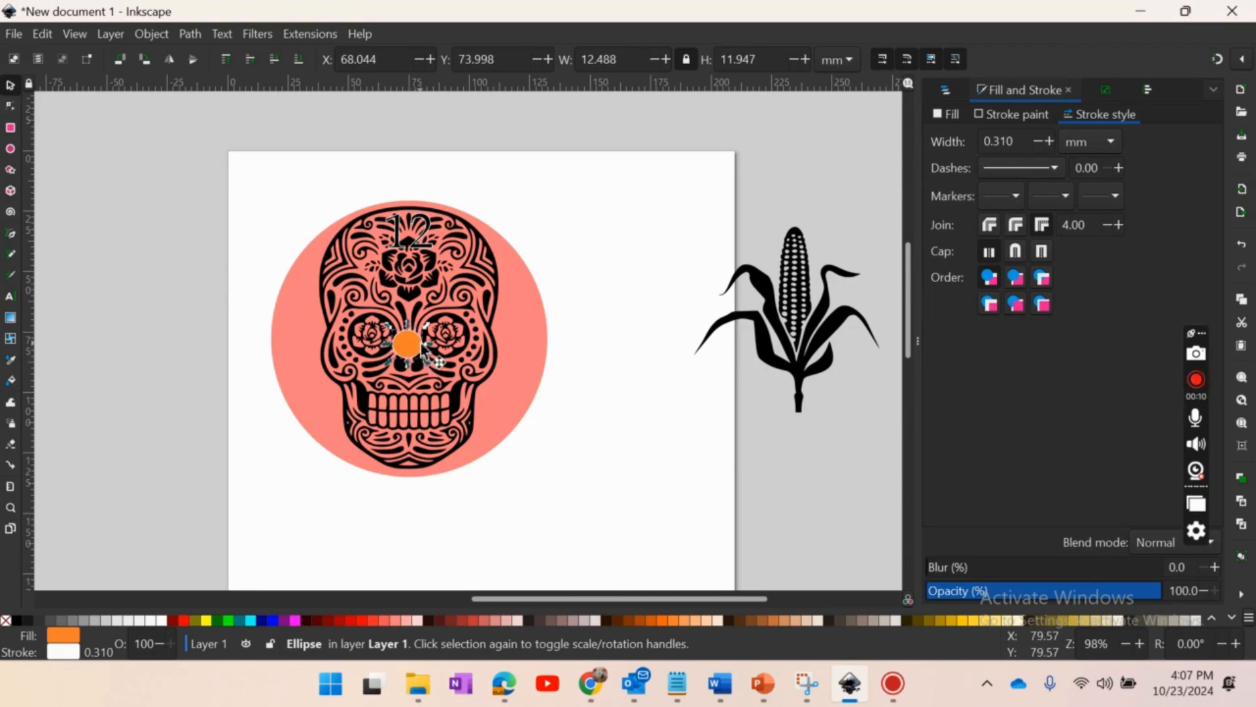
pyautogui.moveTo(412, 346); pyautogui.dragTo(413, 339)
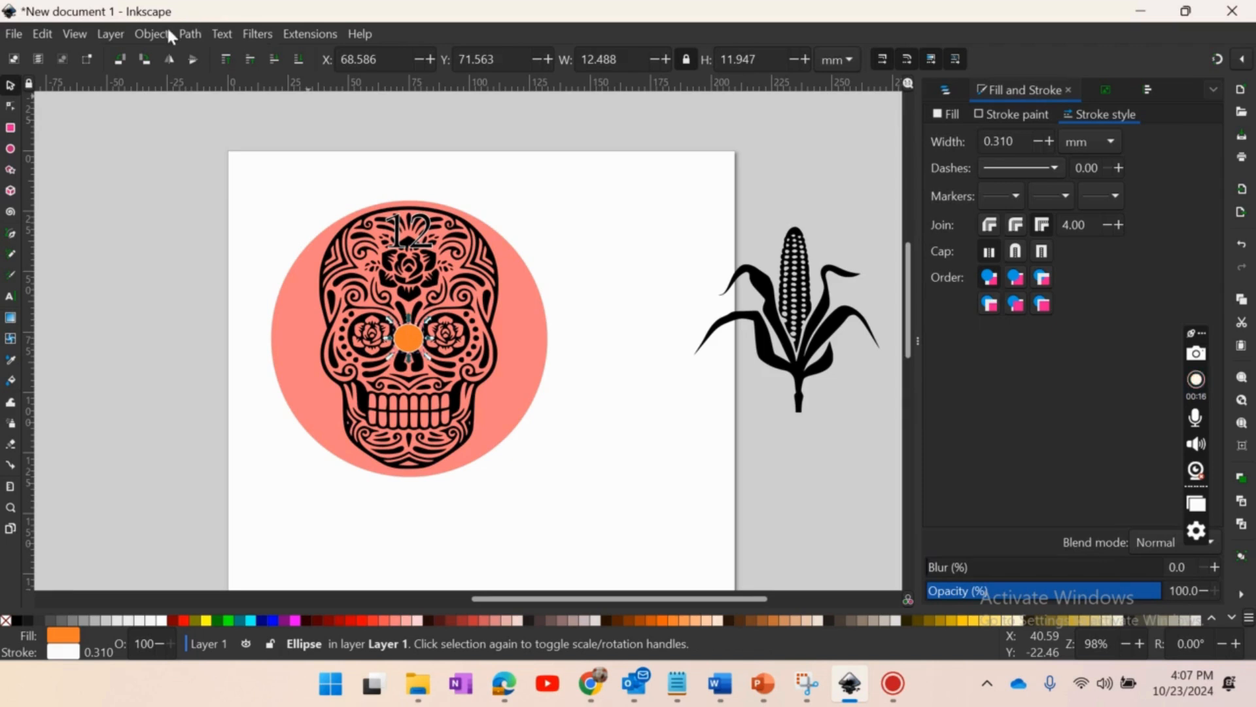
# - Resize the orange ellipse to 8 by 8 mm without the locked proportions, recentre it on the skull, and lock the proportions again
pyautogui.click(841, 60)
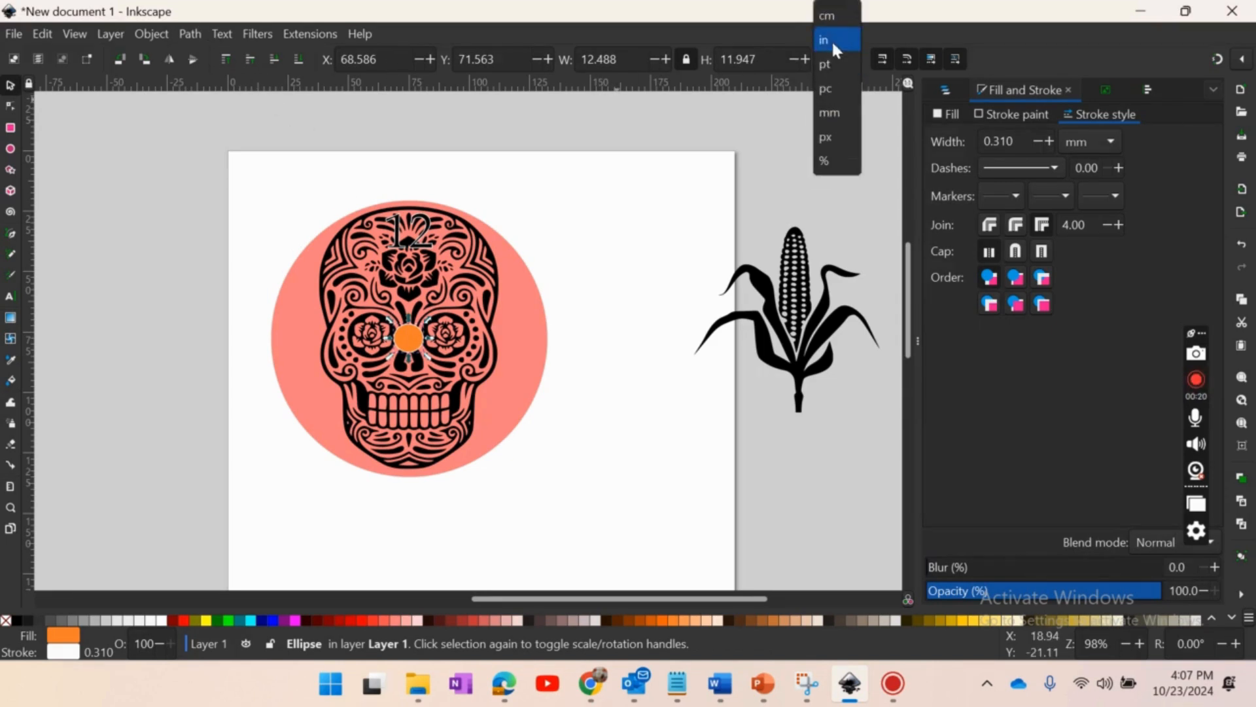
pyautogui.click(839, 112)
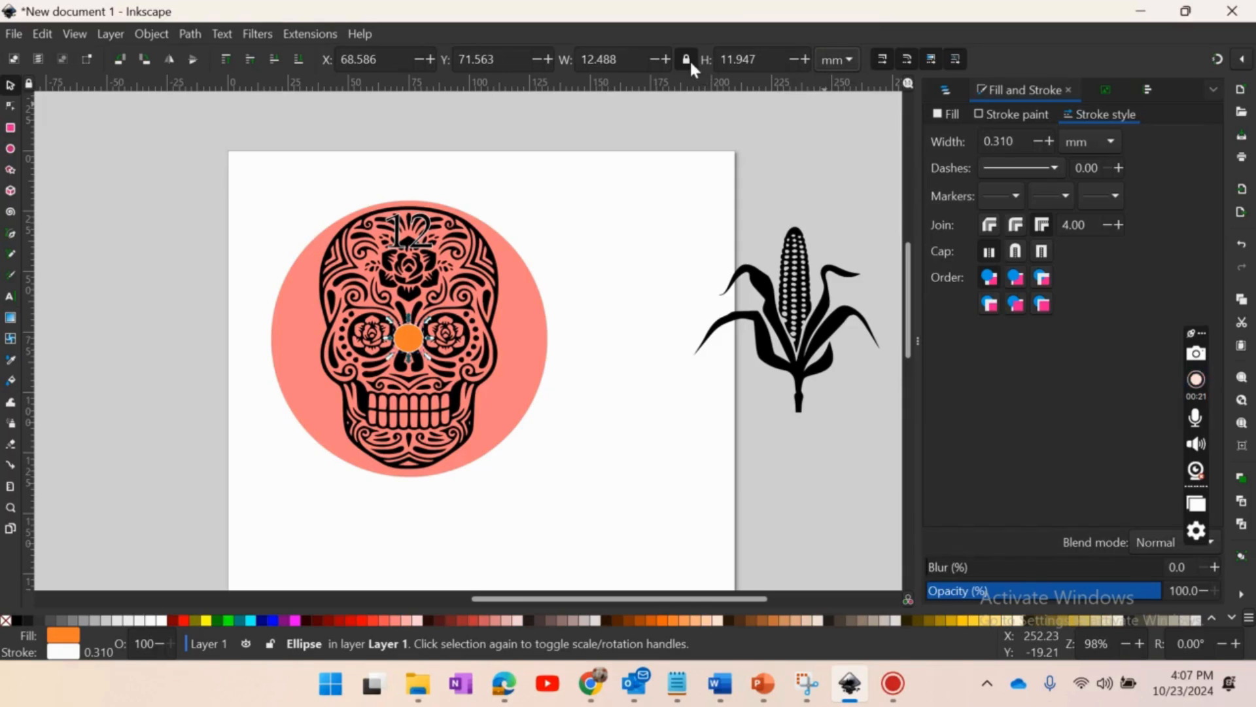
pyautogui.click(688, 60)
pyautogui.moveTo(625, 59); pyautogui.dragTo(559, 64)
pyautogui.write('8')
pyautogui.press('Return')
pyautogui.moveTo(766, 58); pyautogui.dragTo(709, 52)
pyautogui.write('8')
pyautogui.press('Return')
pyautogui.moveTo(409, 343); pyautogui.dragTo(417, 345)
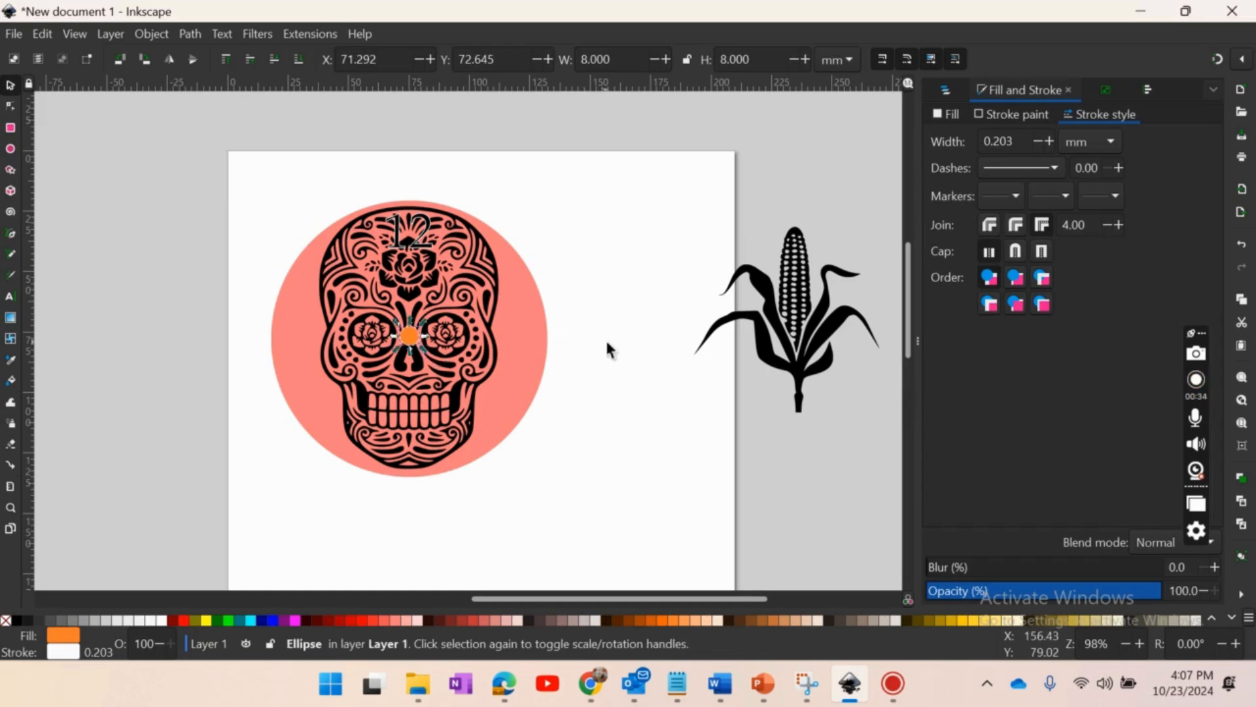
pyautogui.click(686, 60)
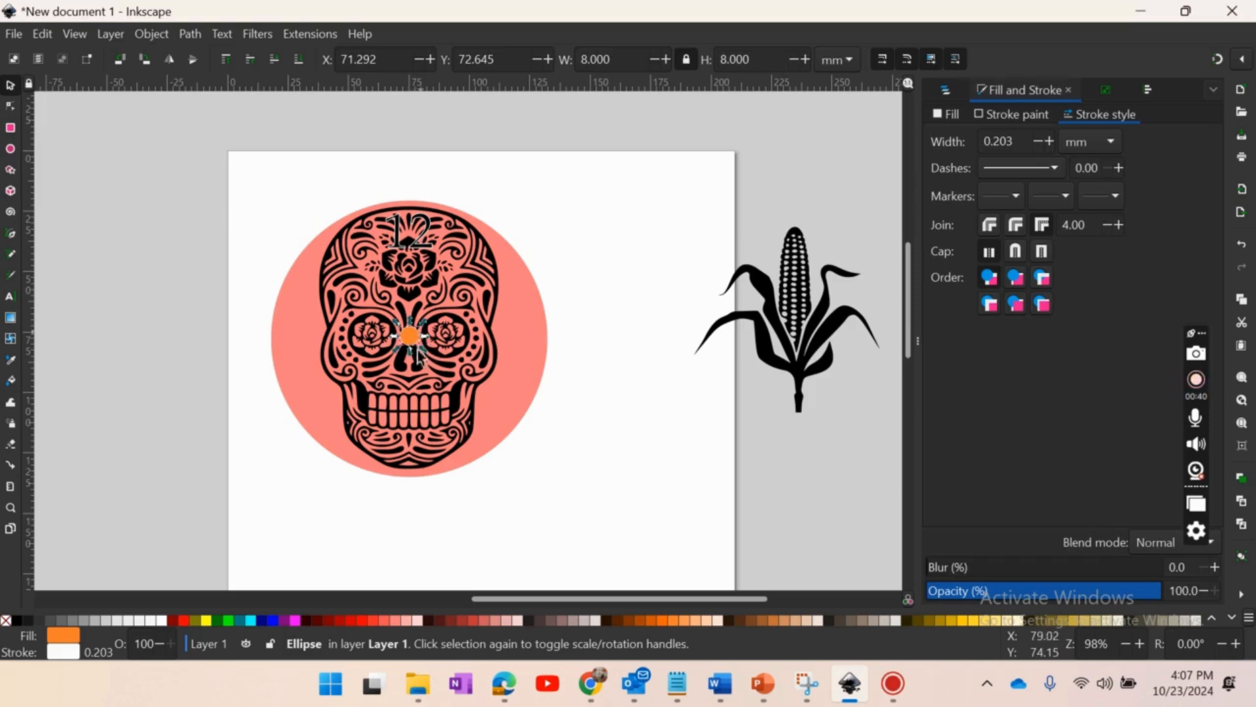
# - Centre the large circle on the small orange circle horizontally and vertically, aligning relative to the first selected object
pyautogui.keyDown('shift'); pyautogui.click(532, 355); pyautogui.keyUp('shift')
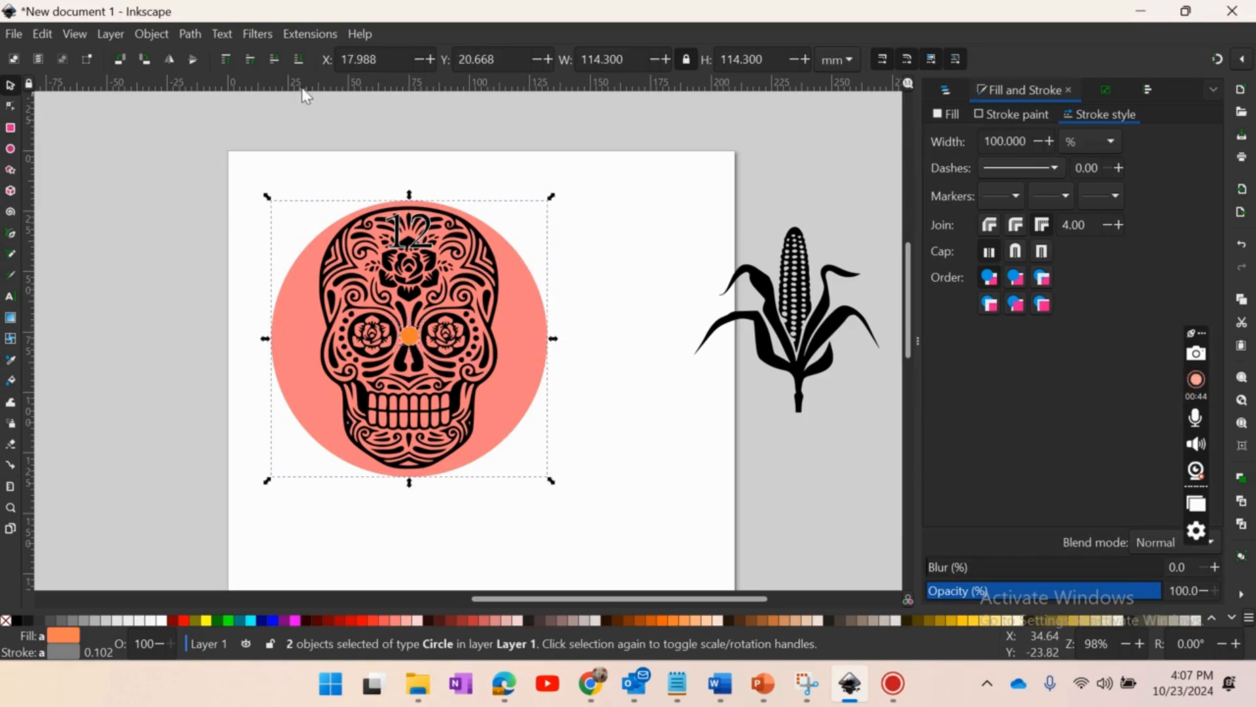
pyautogui.click(173, 34)
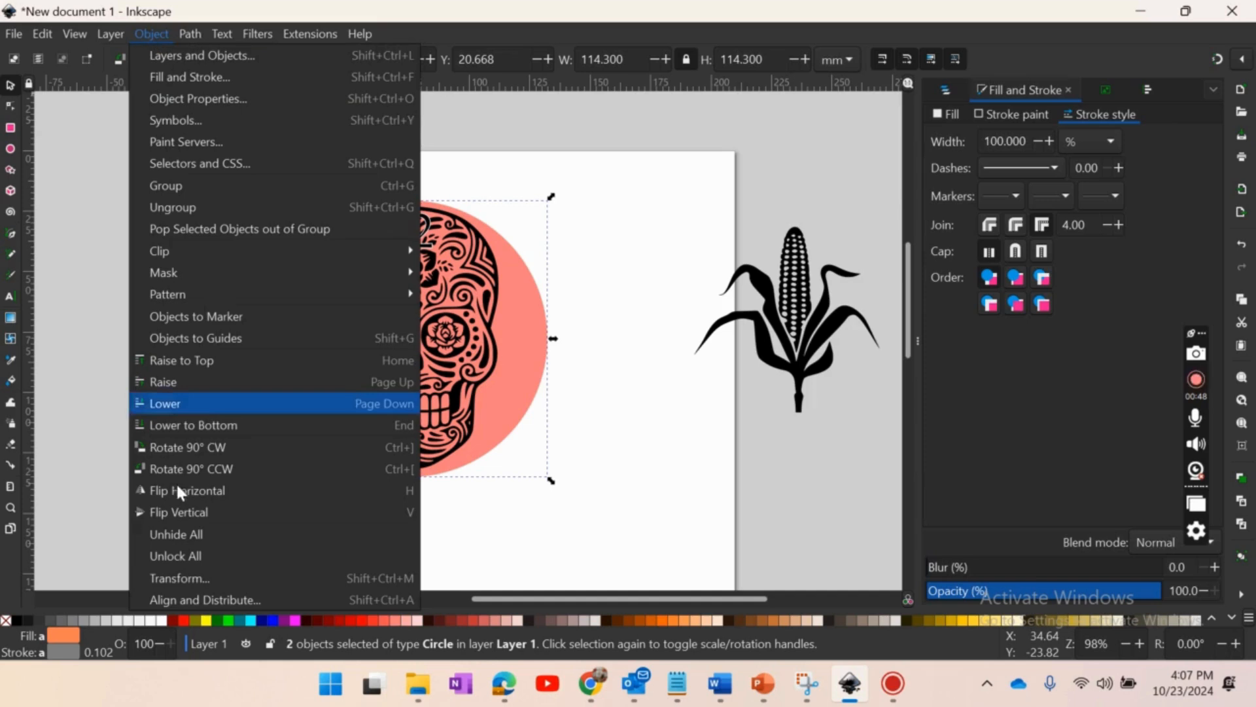
pyautogui.click(183, 597)
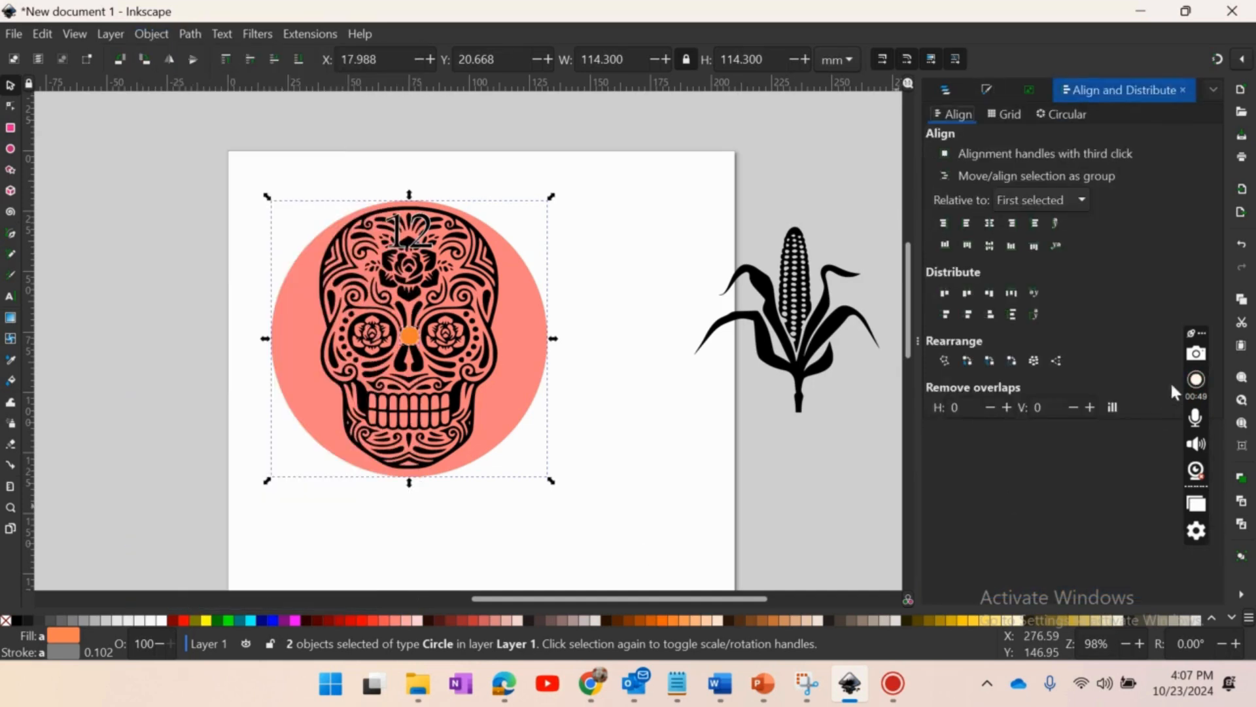
pyautogui.click(989, 224)
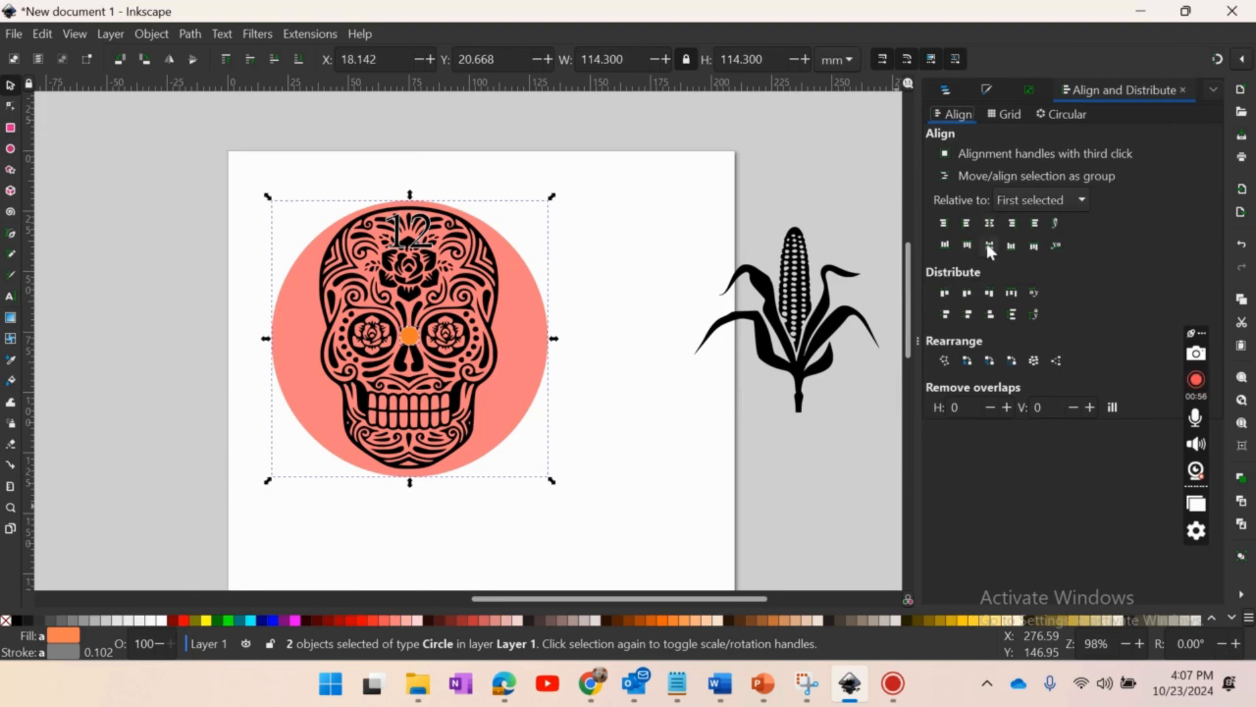
pyautogui.click(989, 245)
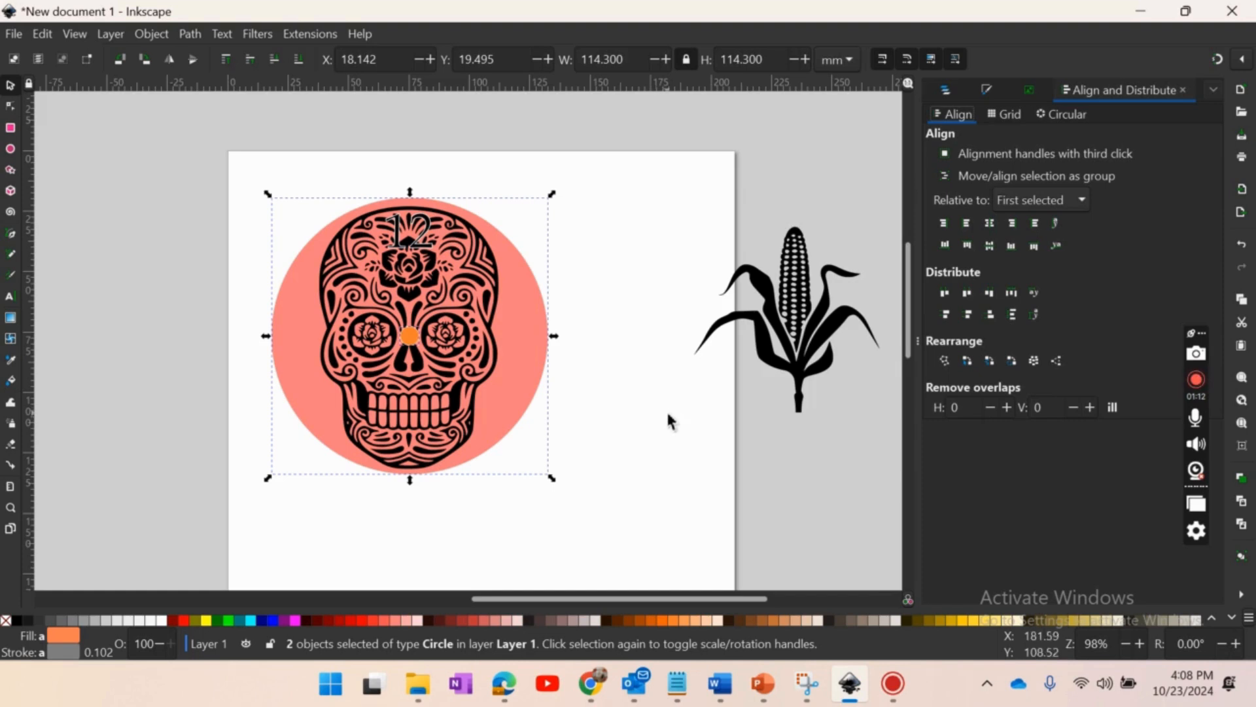
pyautogui.click(622, 366)
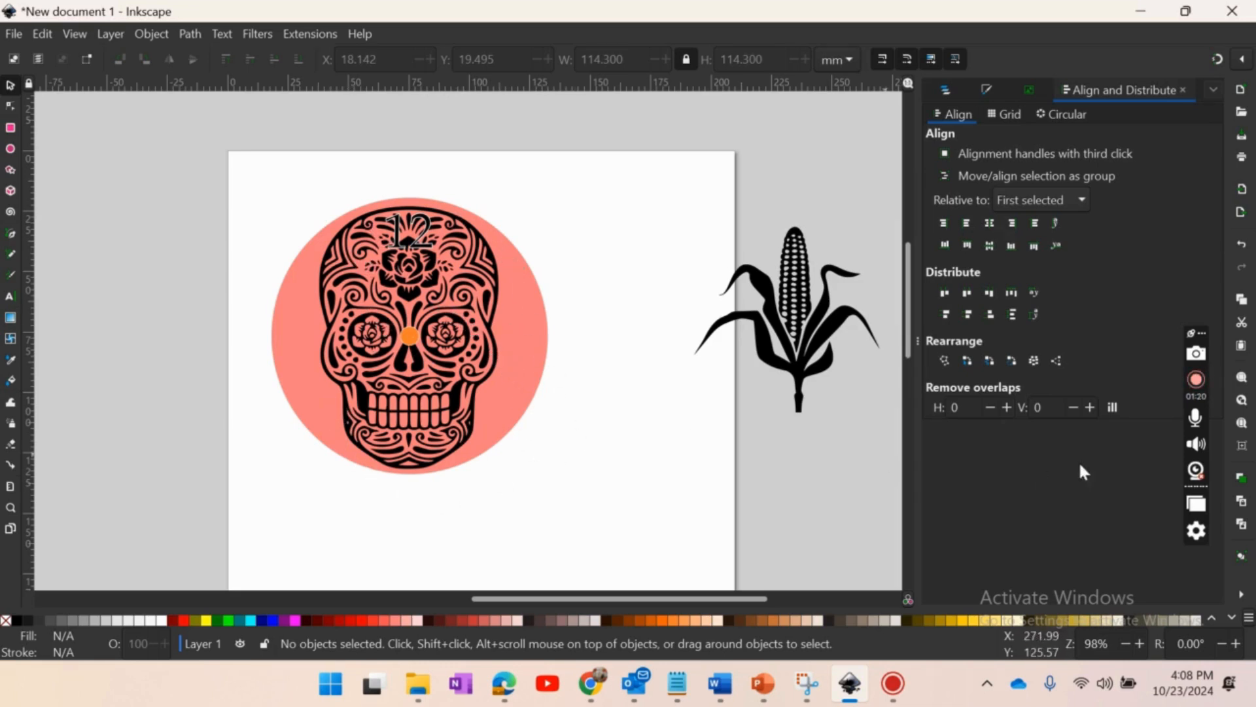
pyautogui.click(1196, 379)
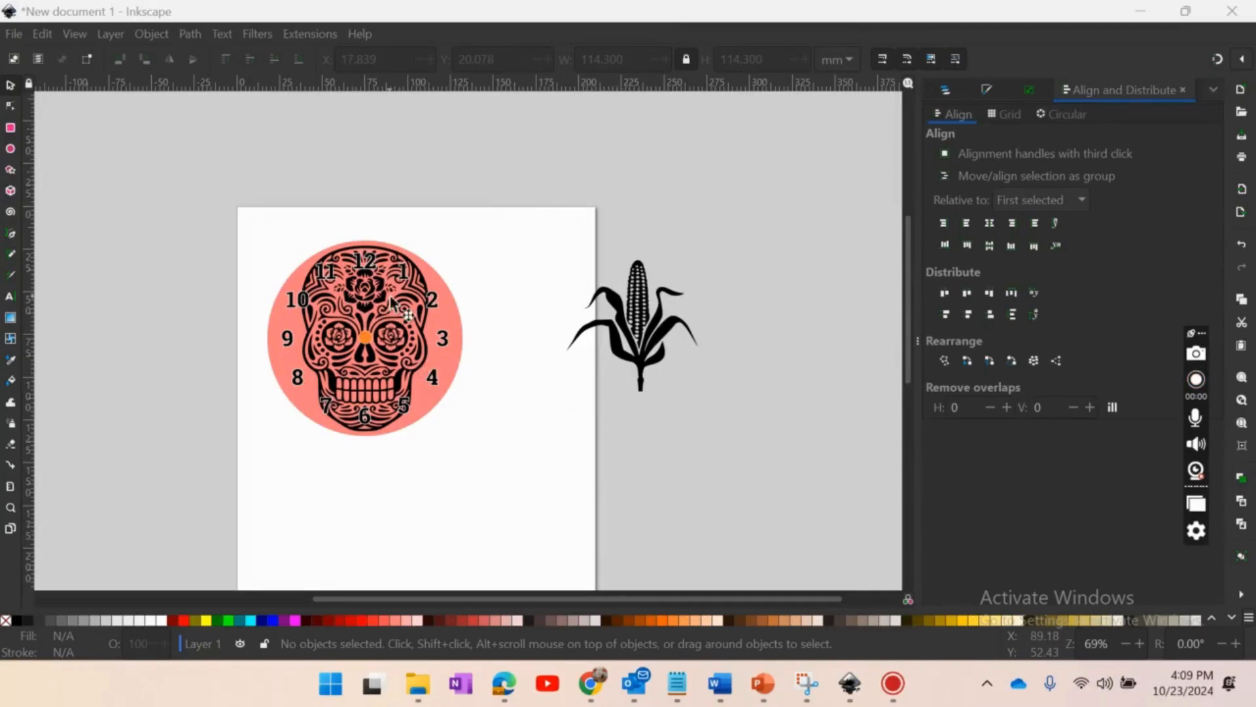
pyautogui.click(365, 338)
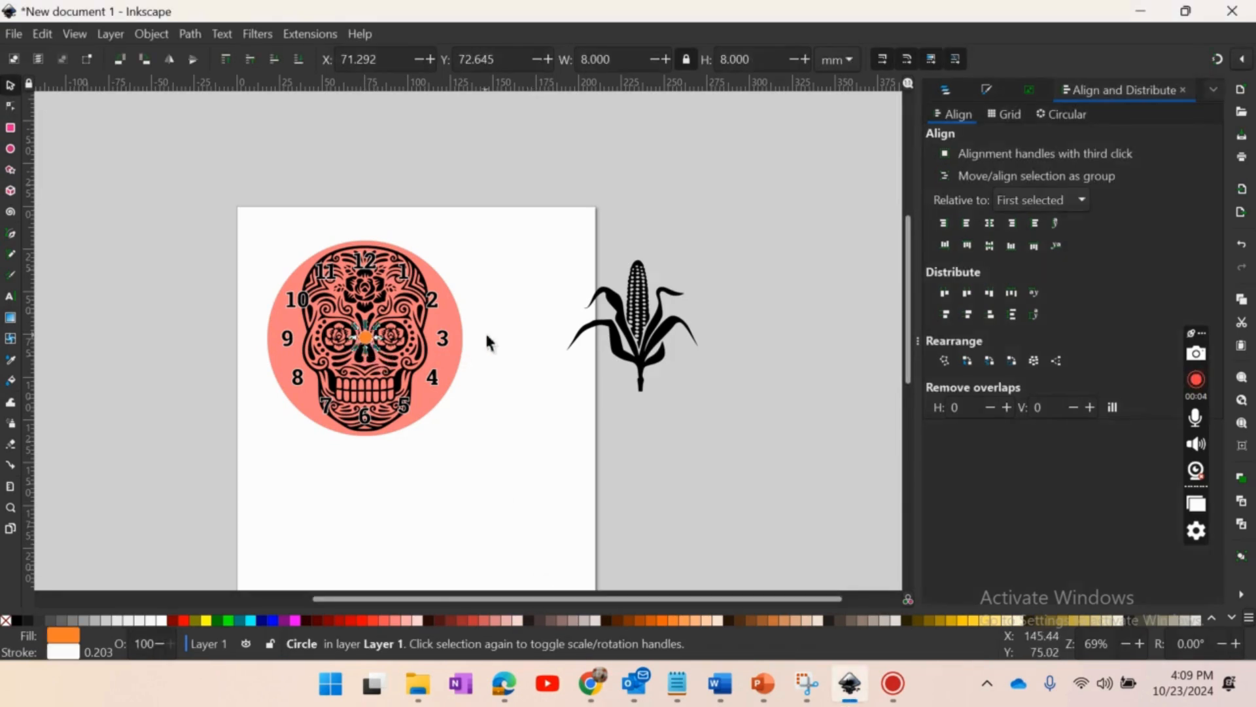
pyautogui.press('shift')
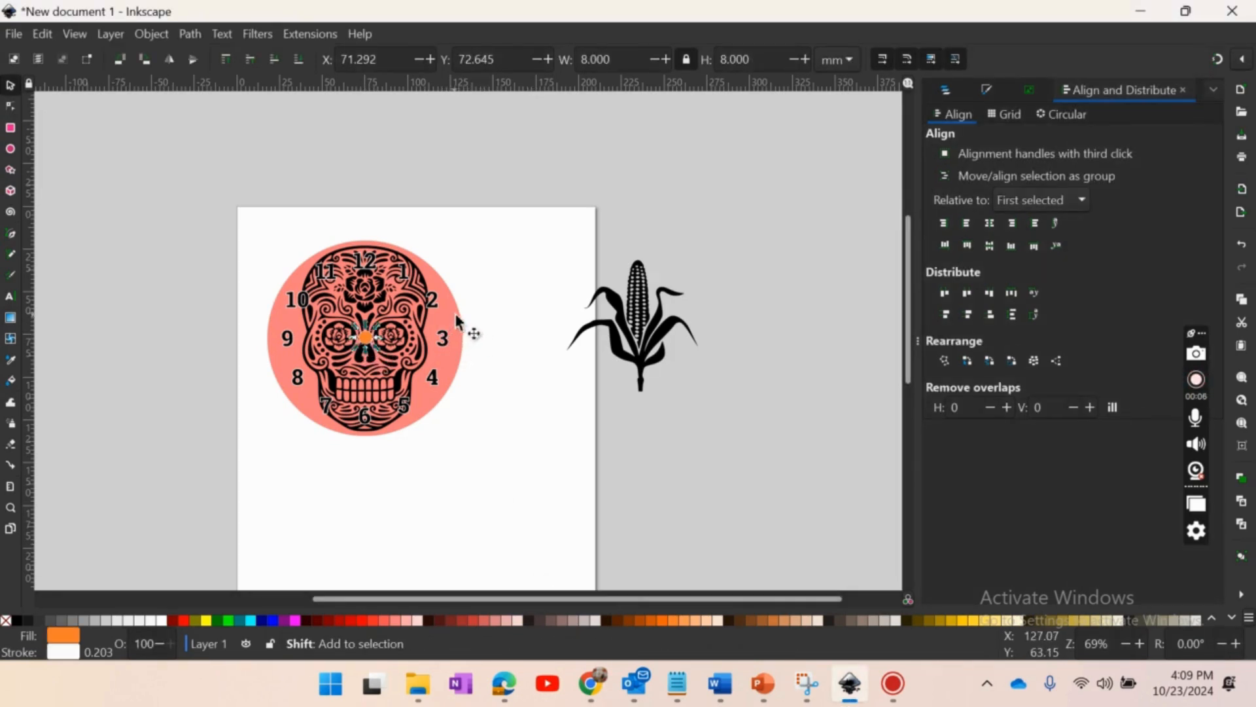
pyautogui.keyDown('shift'); pyautogui.click(457, 321); pyautogui.keyUp('shift')
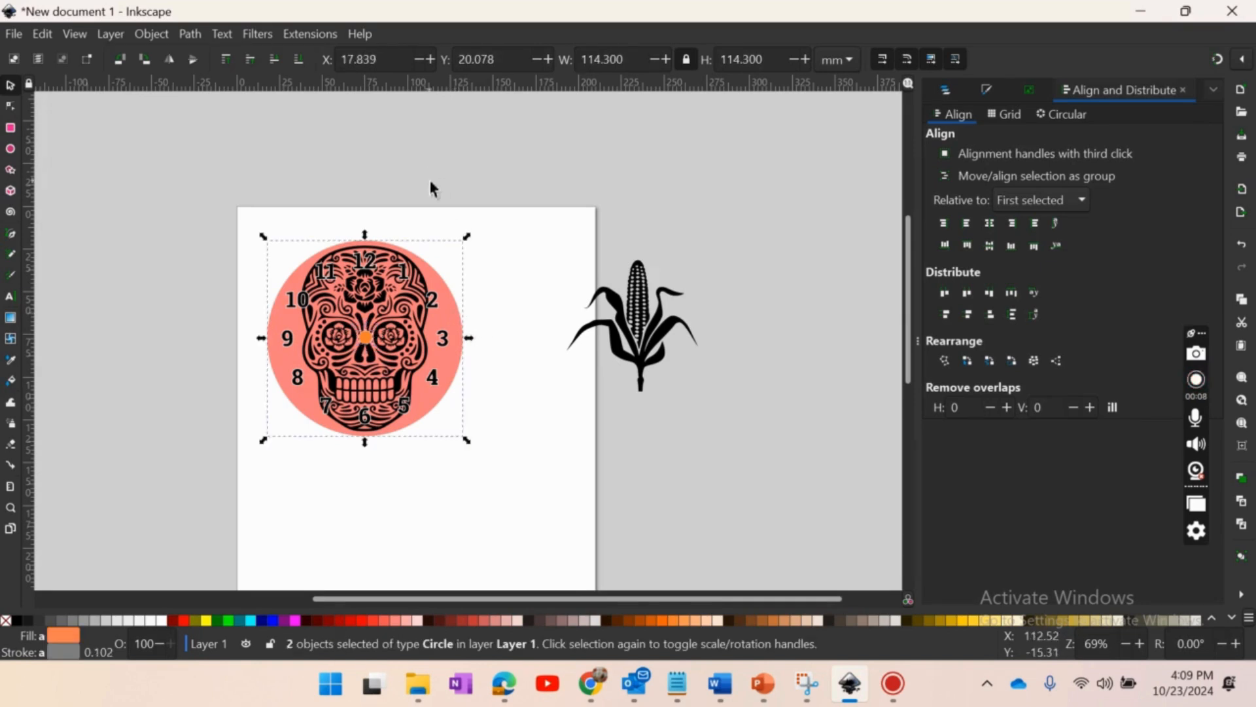
pyautogui.click(532, 209)
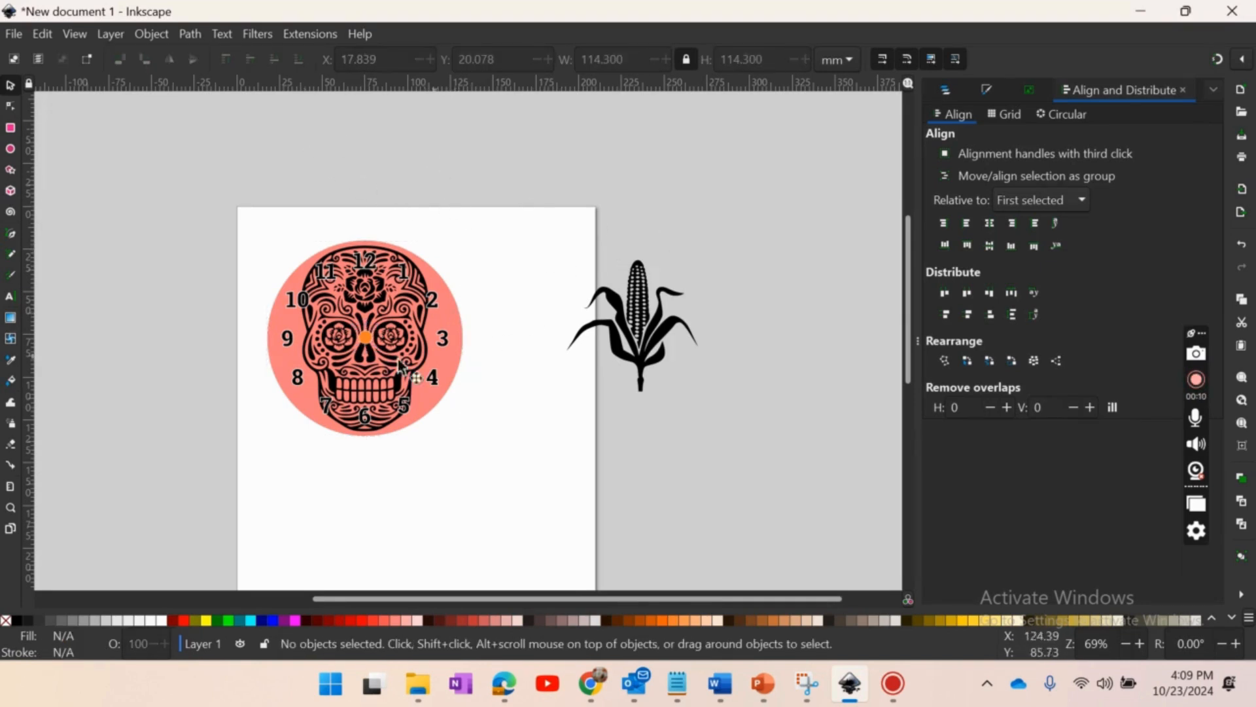
# - Remove the fill from both the small orange circle and the large clock-face circle
pyautogui.click(365, 337)
pyautogui.press('shift')
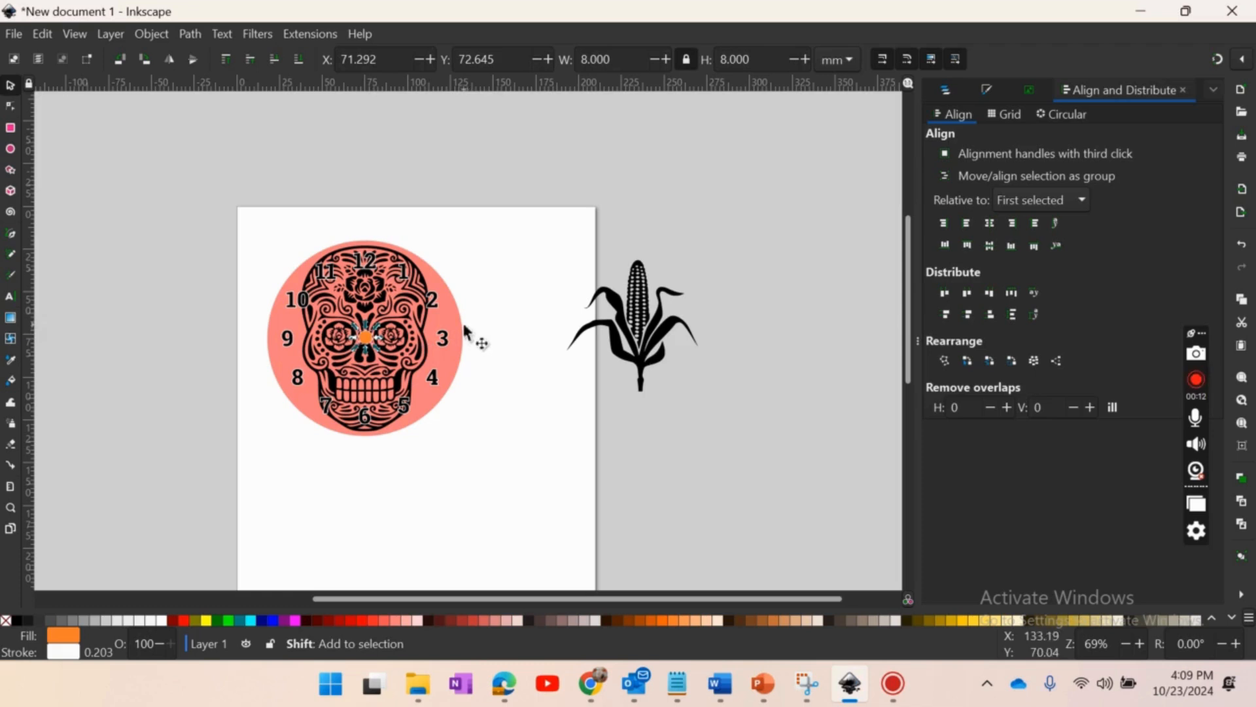
pyautogui.keyDown('shift'); pyautogui.click(466, 334); pyautogui.keyUp('shift')
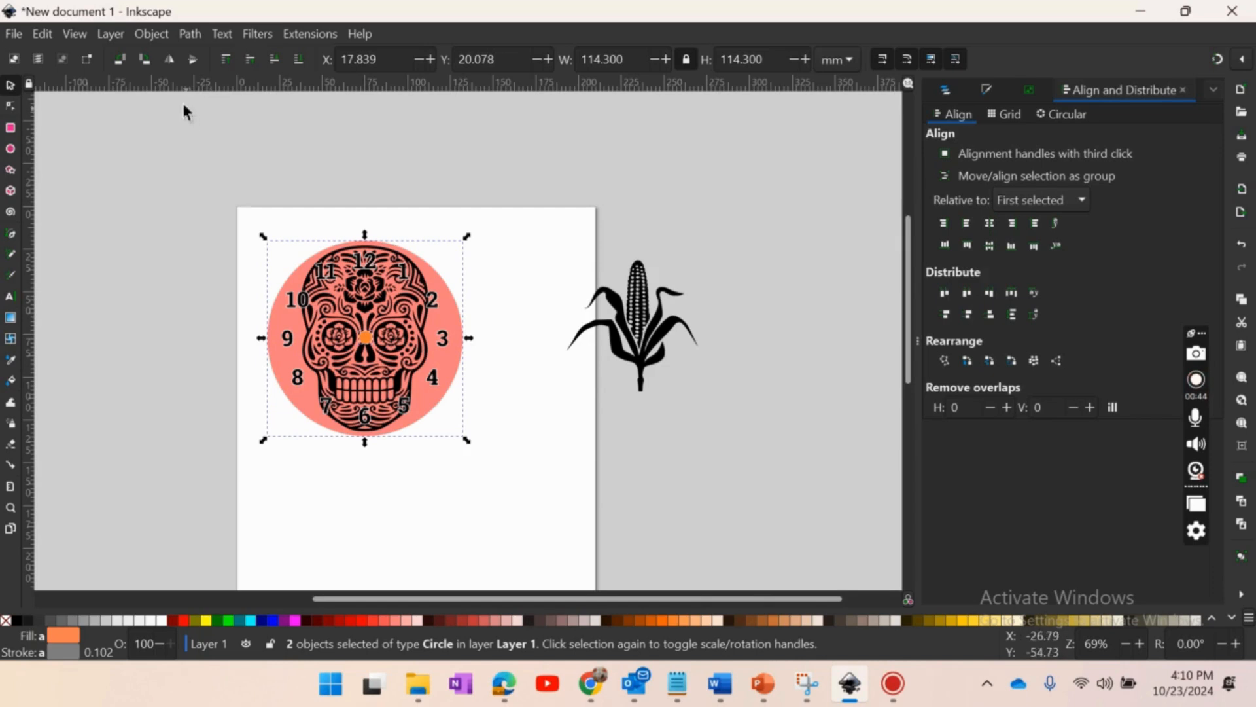
pyautogui.click(151, 36)
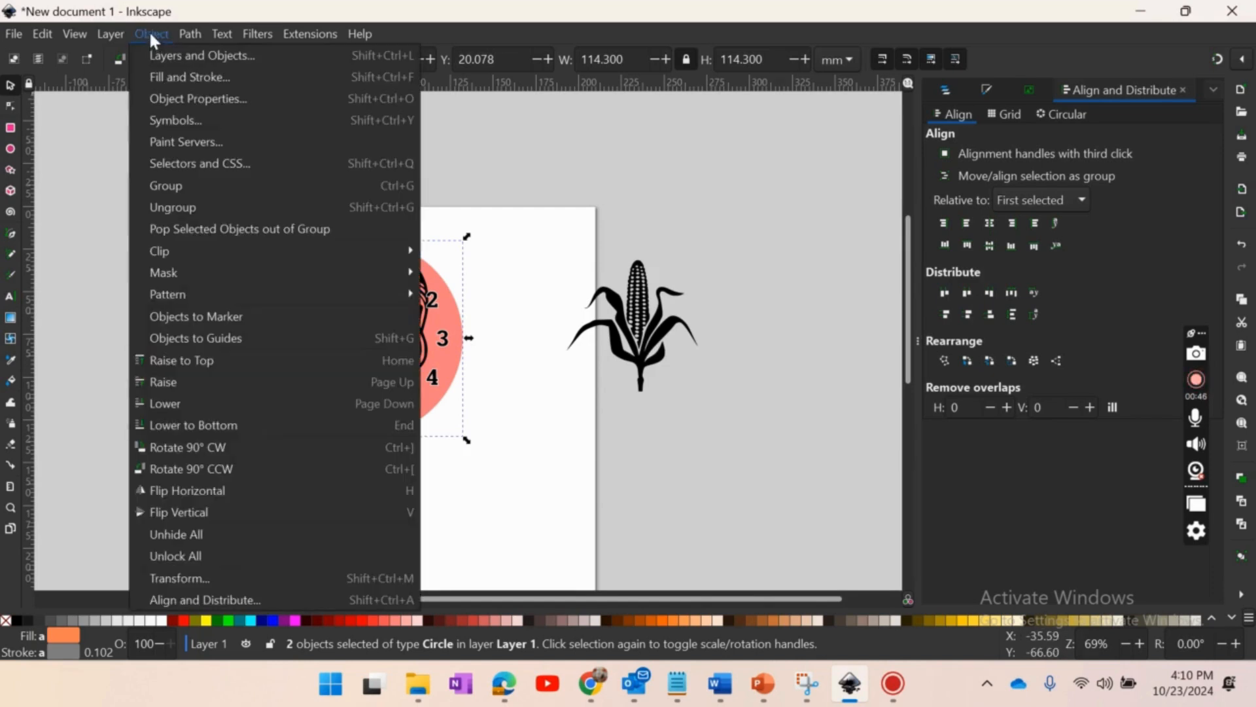
pyautogui.click(170, 77)
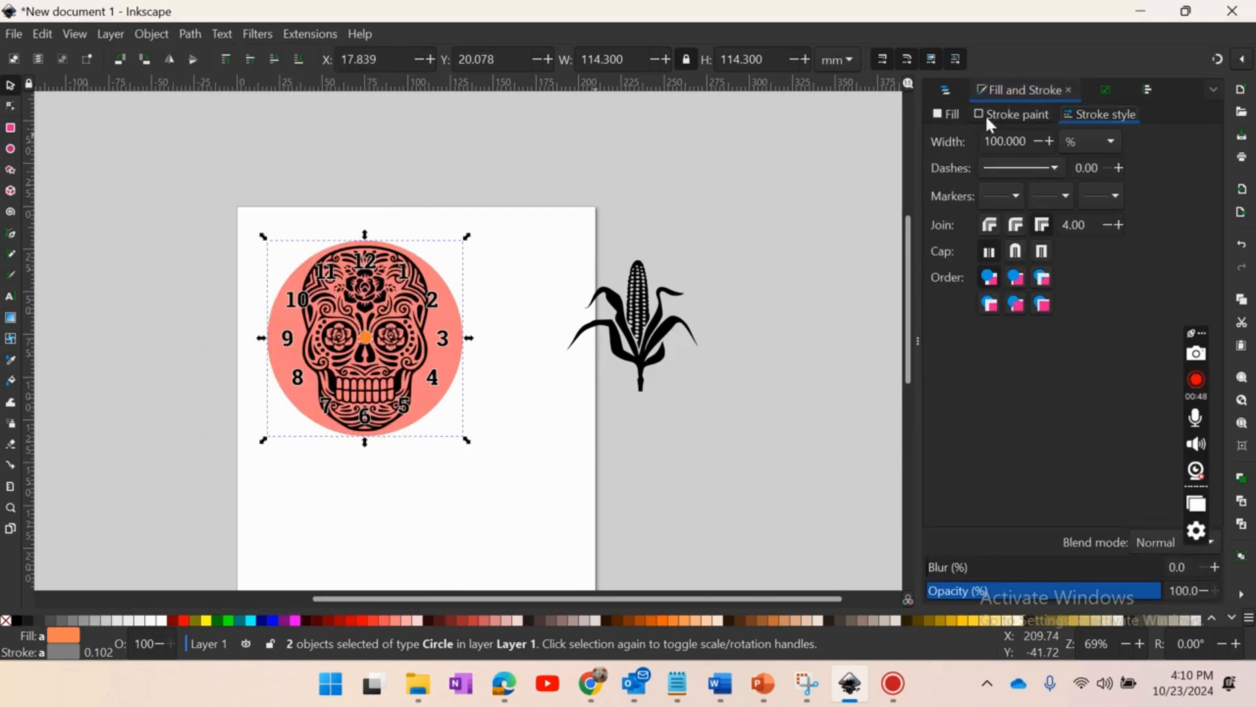
pyautogui.click(940, 117)
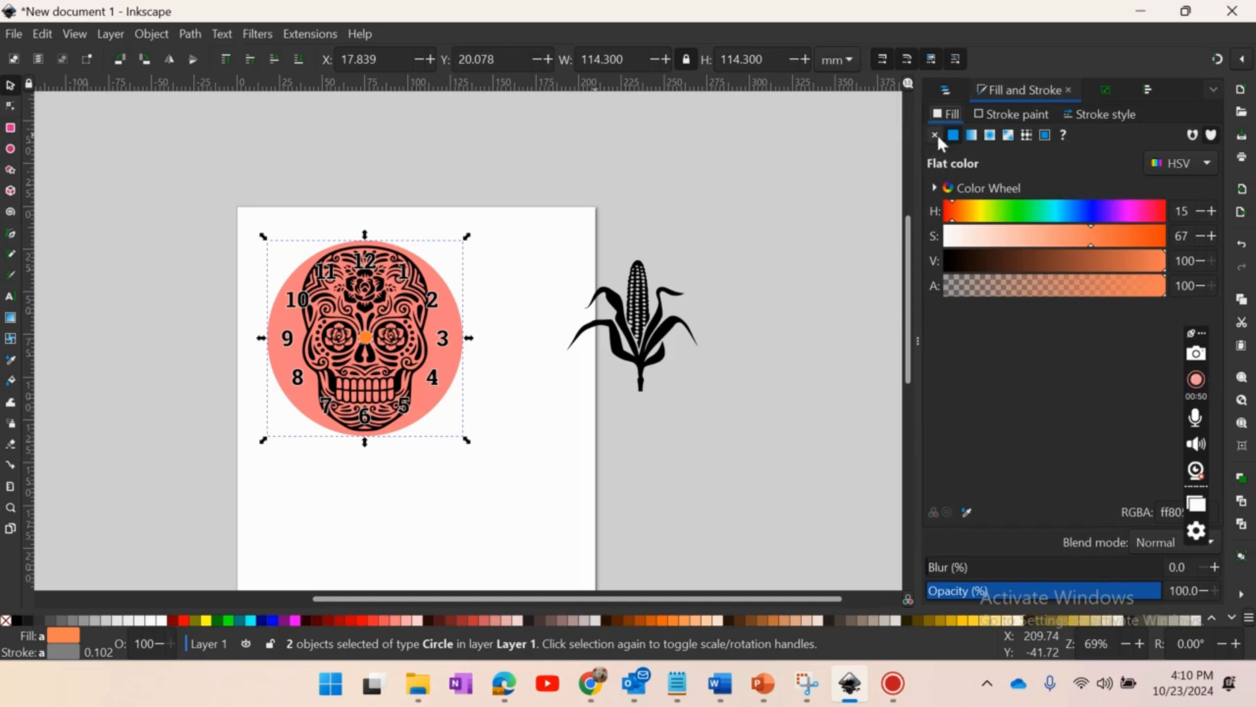
pyautogui.click(934, 135)
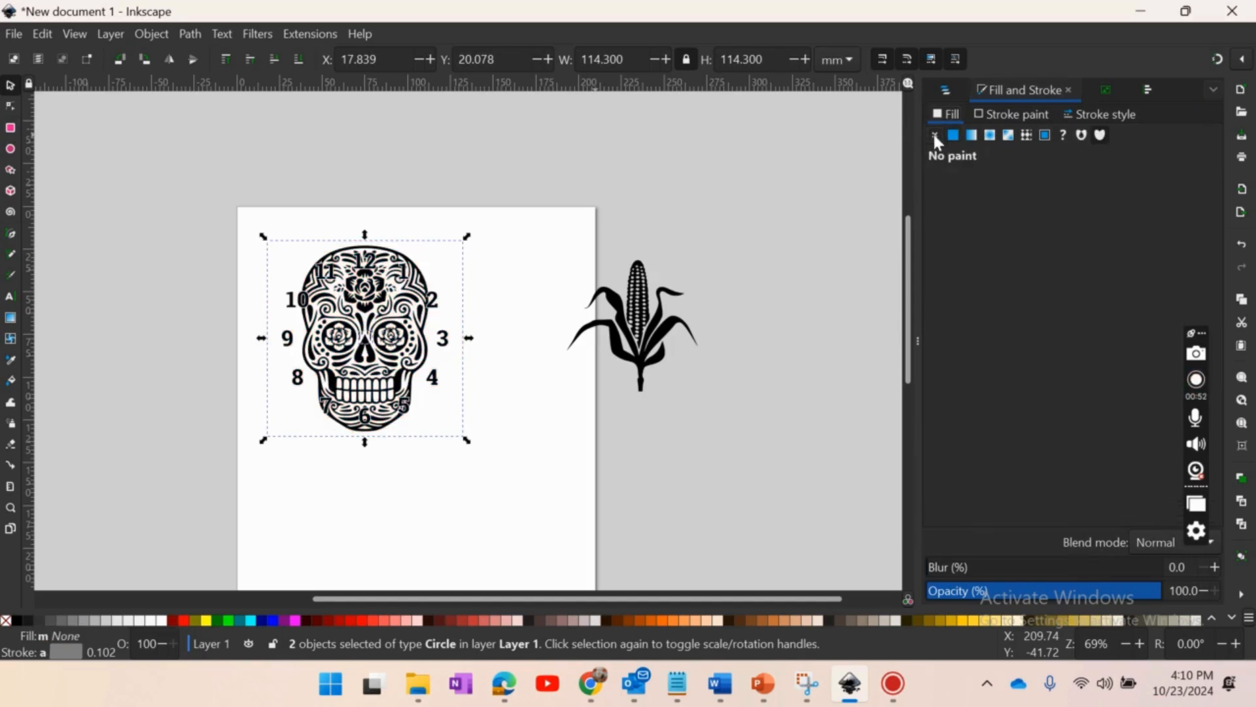
# - Set the stroke width of both circles to 0.001 in
pyautogui.click(988, 115)
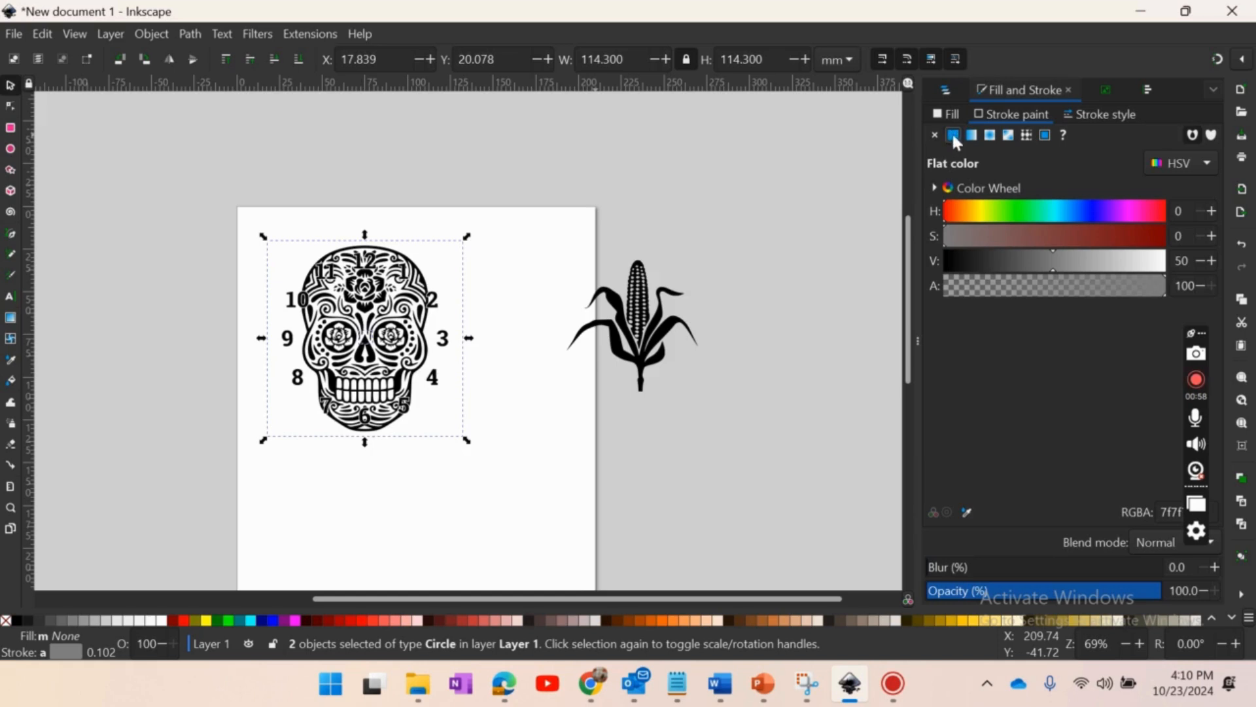
pyautogui.click(1099, 116)
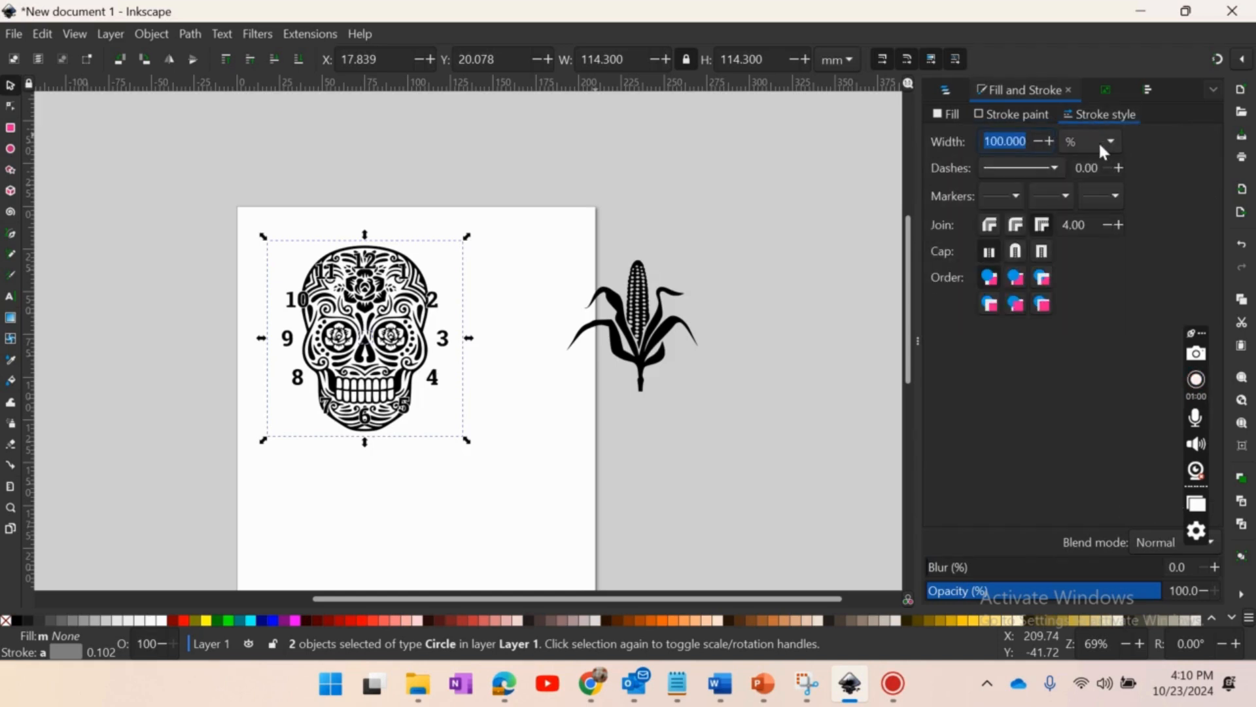
pyautogui.click(1106, 140)
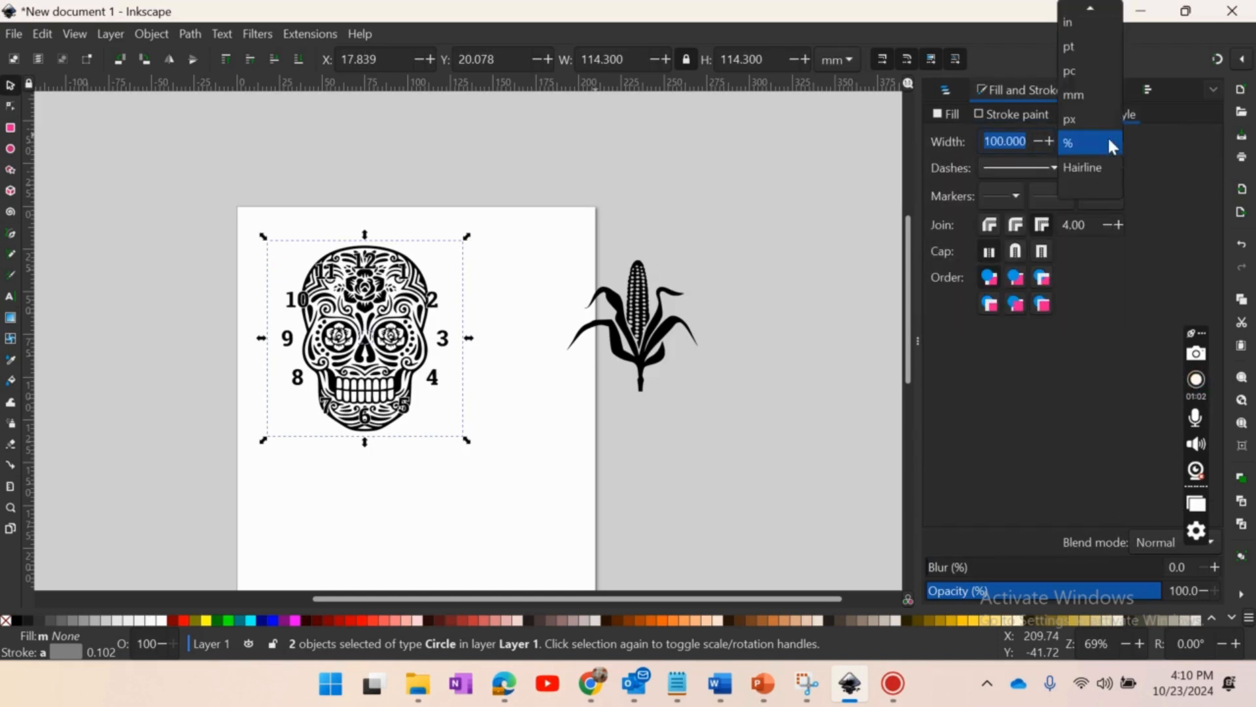
pyautogui.click(1075, 30)
pyautogui.click(1083, 141)
pyautogui.click(1073, 33)
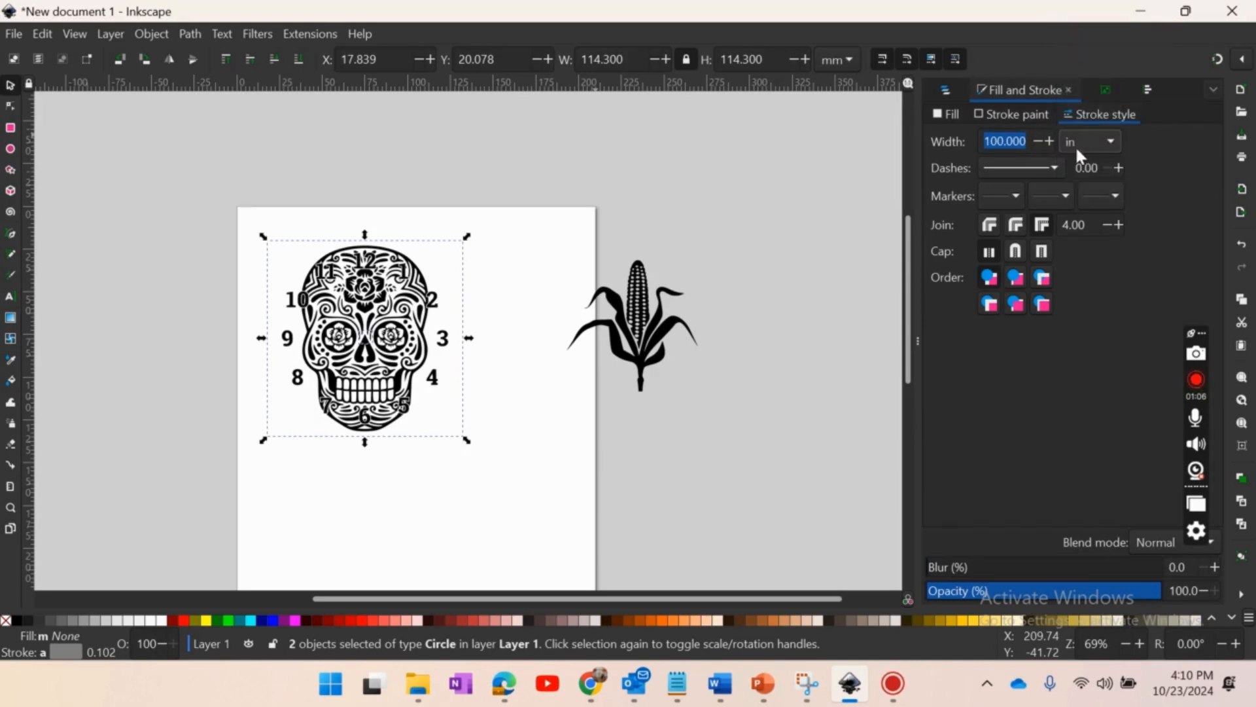
pyautogui.click(1027, 141)
pyautogui.hotkey('ctrl', 'a')
pyautogui.press('BackSpace')
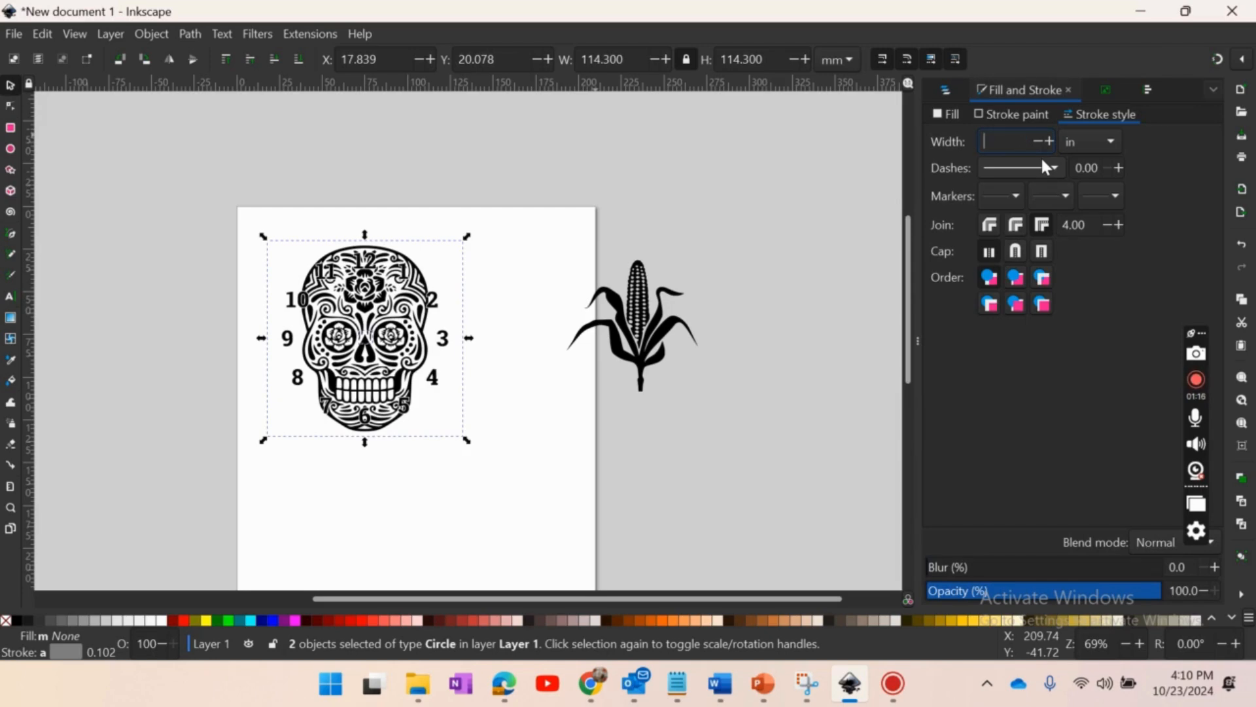
pyautogui.write('0.001')
pyautogui.press('Return')
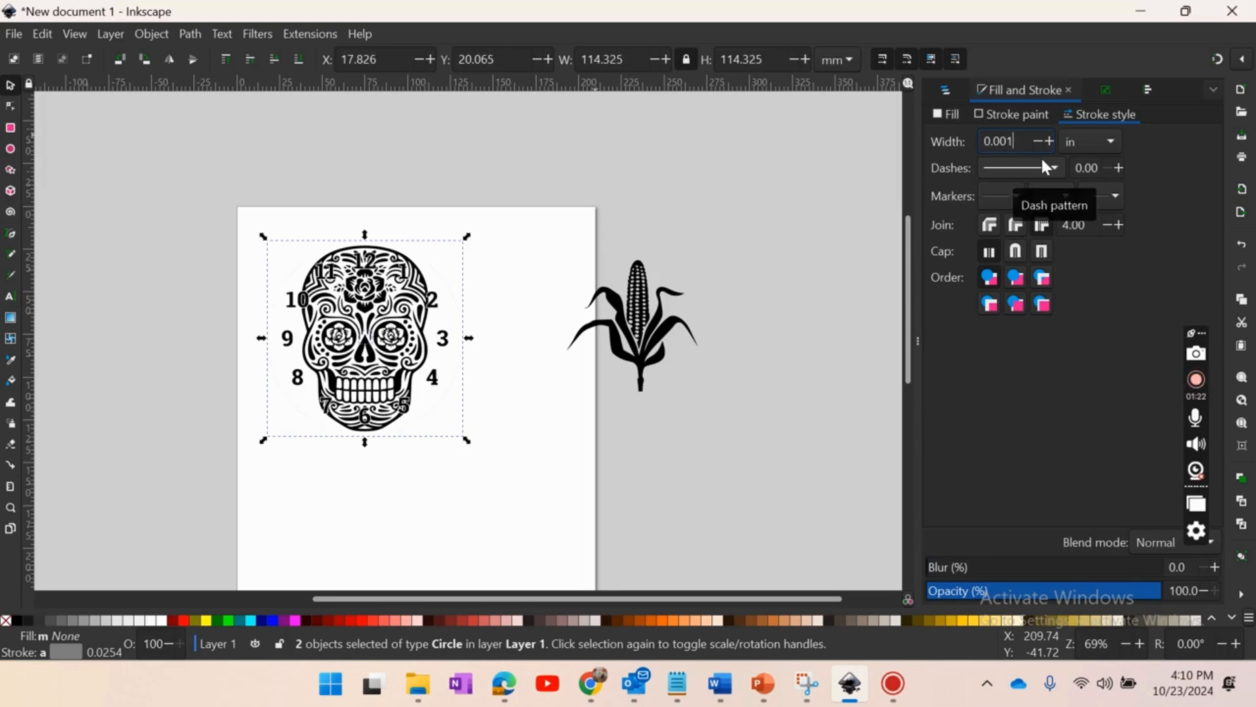
# - Deselect the circles and inspect the thin outer circle, the numerals and the skull of the clock face up close
pyautogui.click(550, 257)
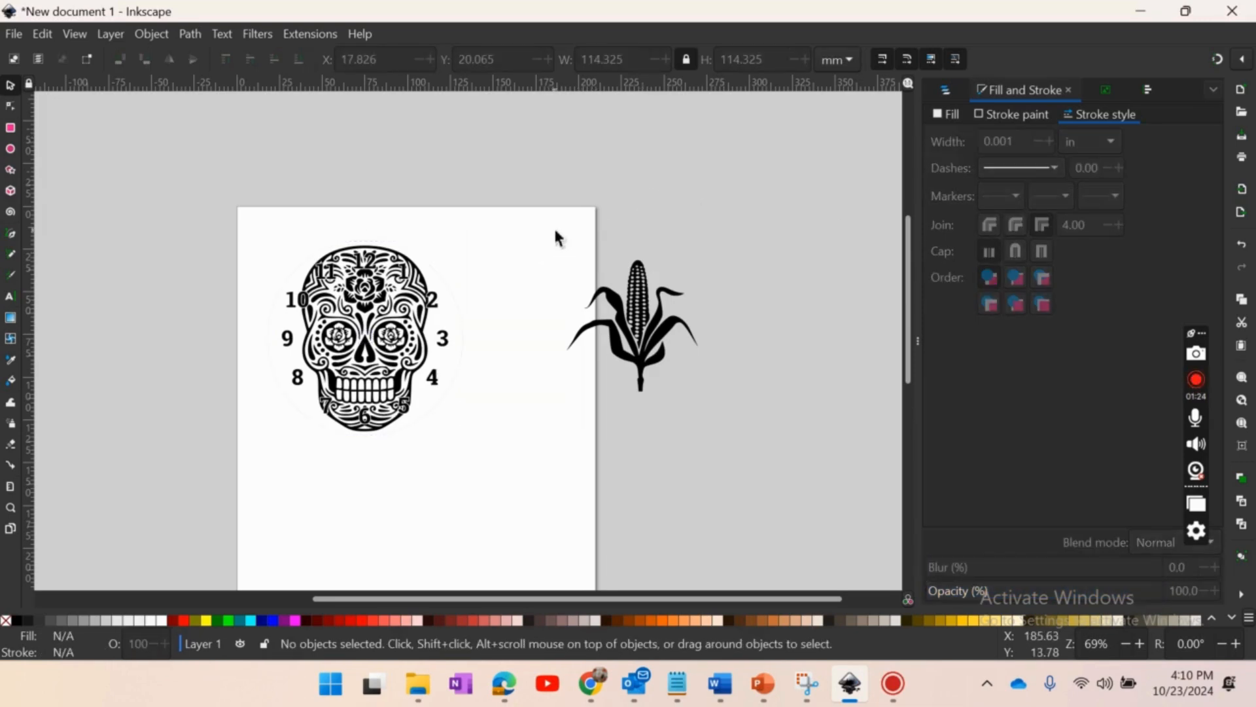
pyautogui.press('+')
pyautogui.press('+')
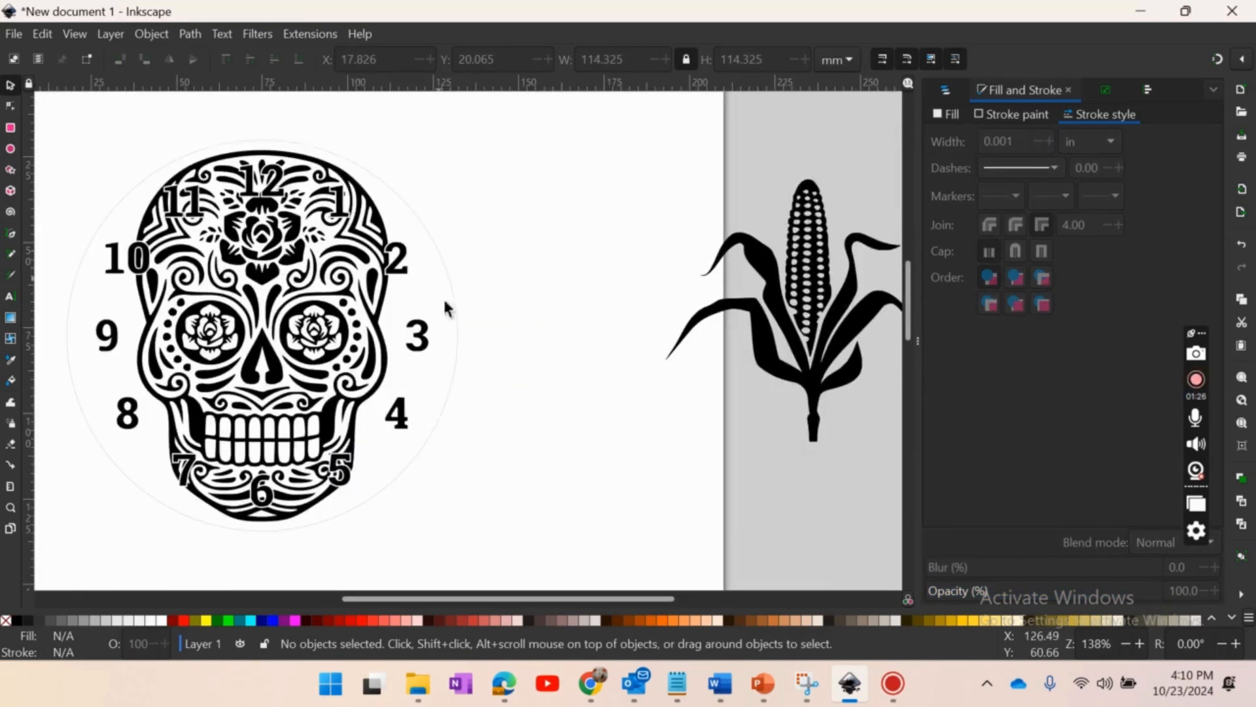
pyautogui.press('+')
pyautogui.moveTo(598, 595); pyautogui.dragTo(543, 548)
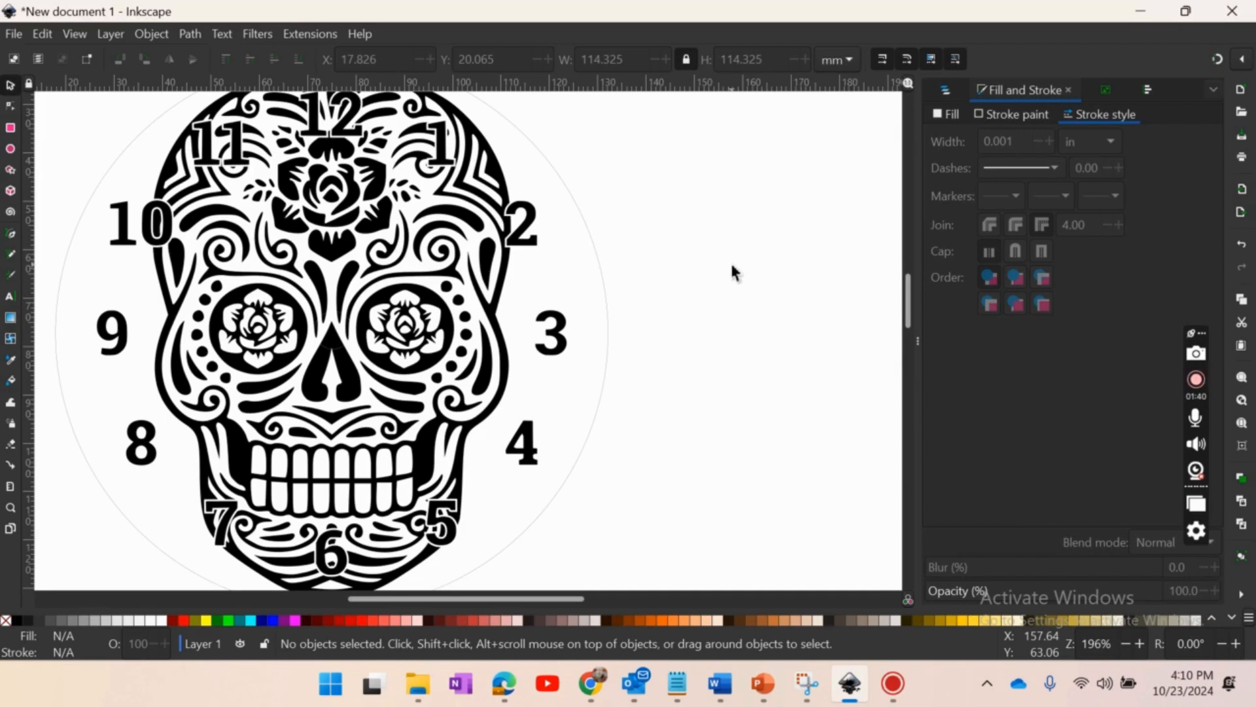
pyautogui.press('-')
pyautogui.press('-')
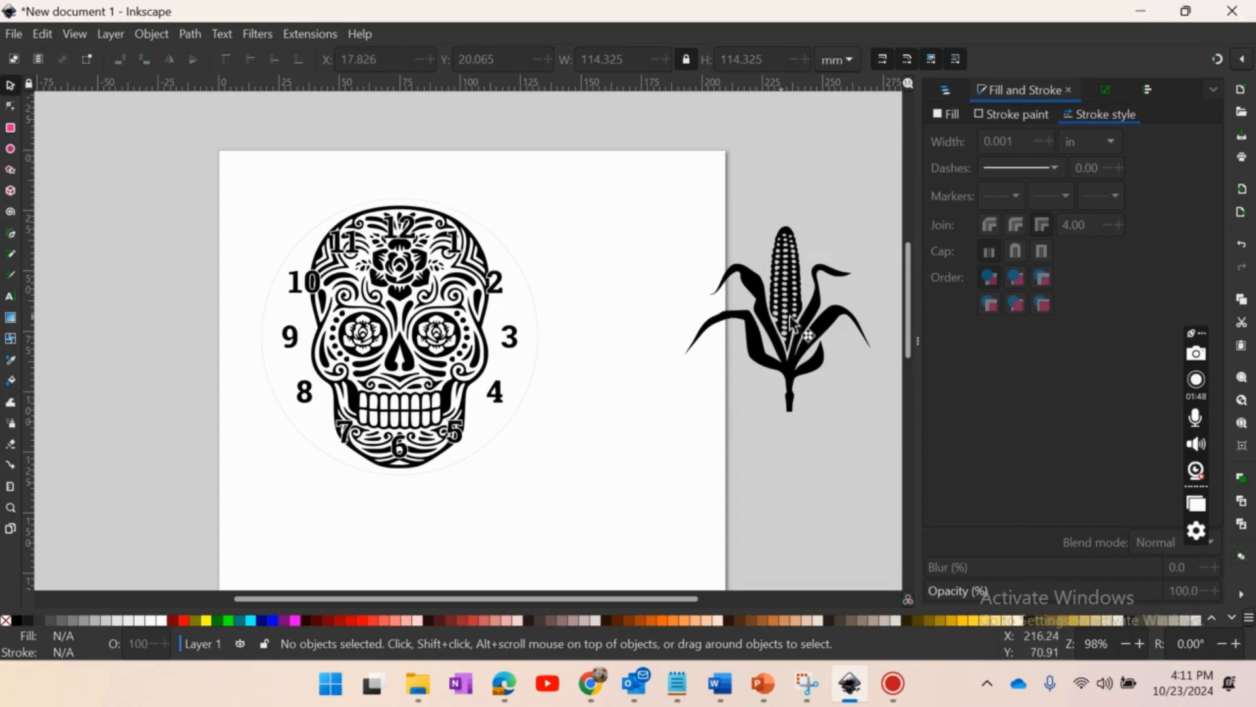
# - Delete the corn plant drawing that overlaps the page edge beside the clock face
pyautogui.click(794, 335)
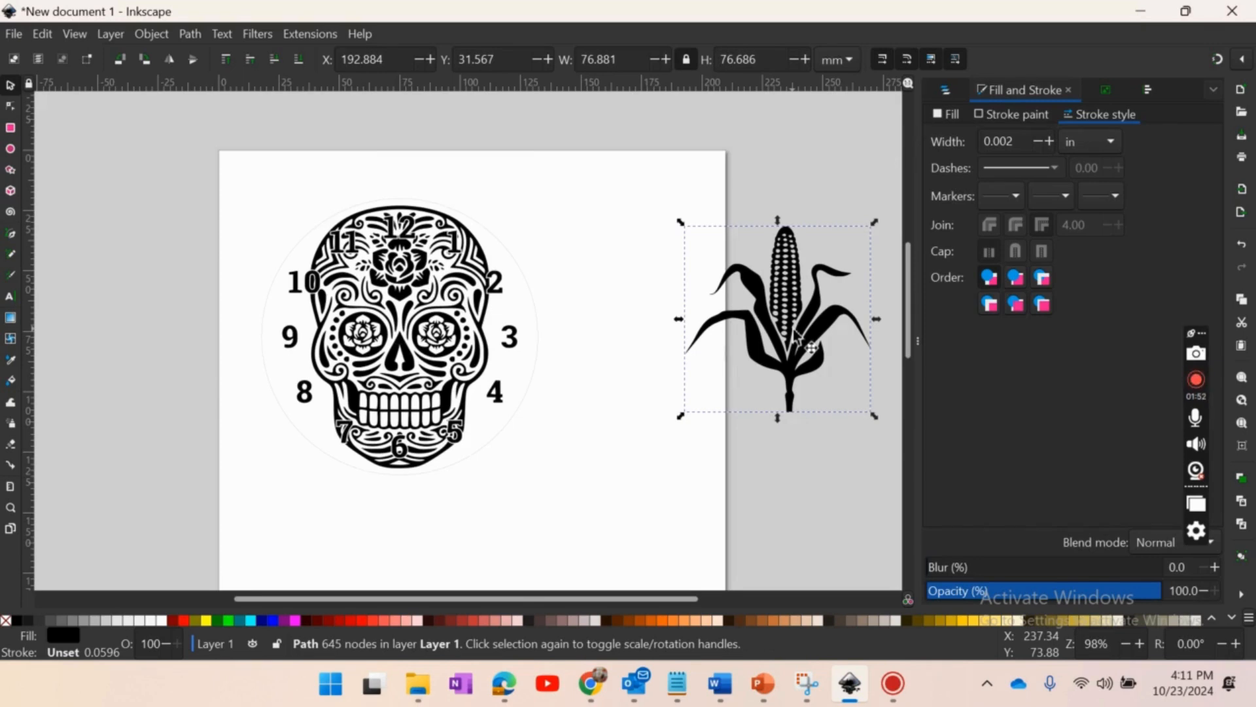
pyautogui.press('-')
pyautogui.press('-')
pyautogui.press('-')
pyautogui.press('-')
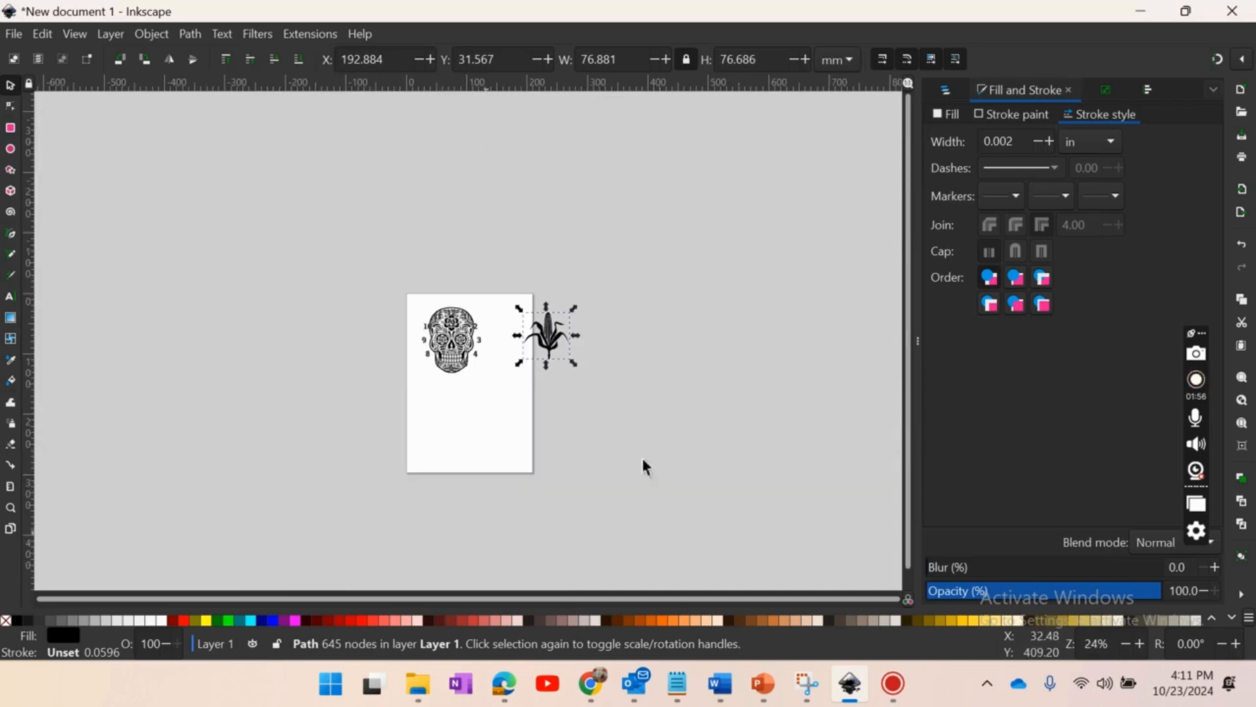
pyautogui.press('+')
pyautogui.press('+')
pyautogui.press('+')
pyautogui.press('+')
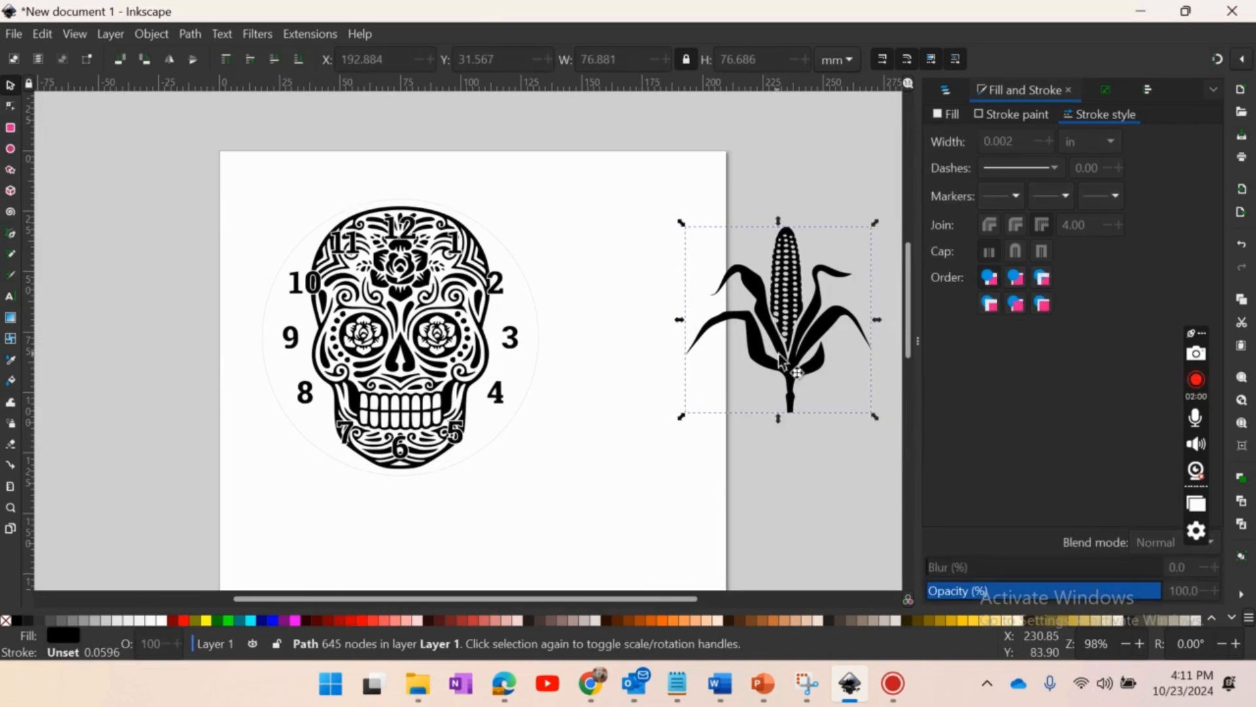
pyautogui.press('Delete')
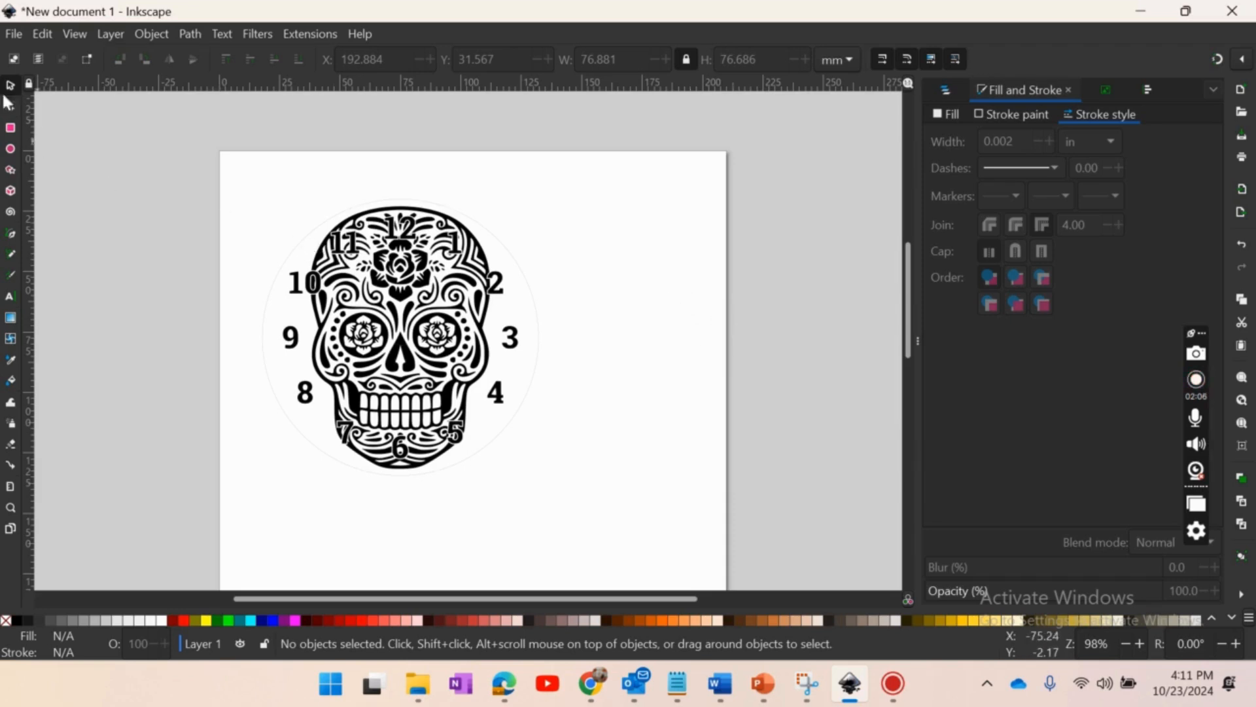
# - Save the drawing to the Desktop as an Inkscape SVG named with the student's full name, "Spanish 1st" and the teacher's name
pyautogui.click(13, 34)
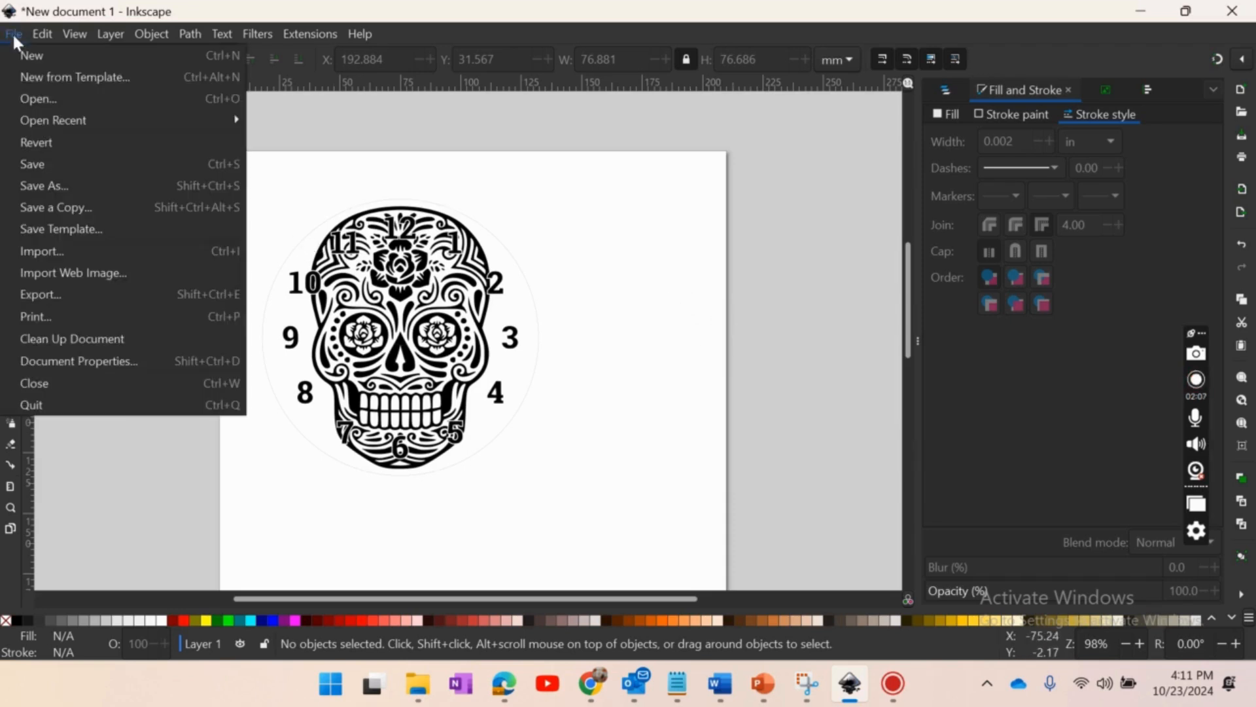
pyautogui.click(72, 190)
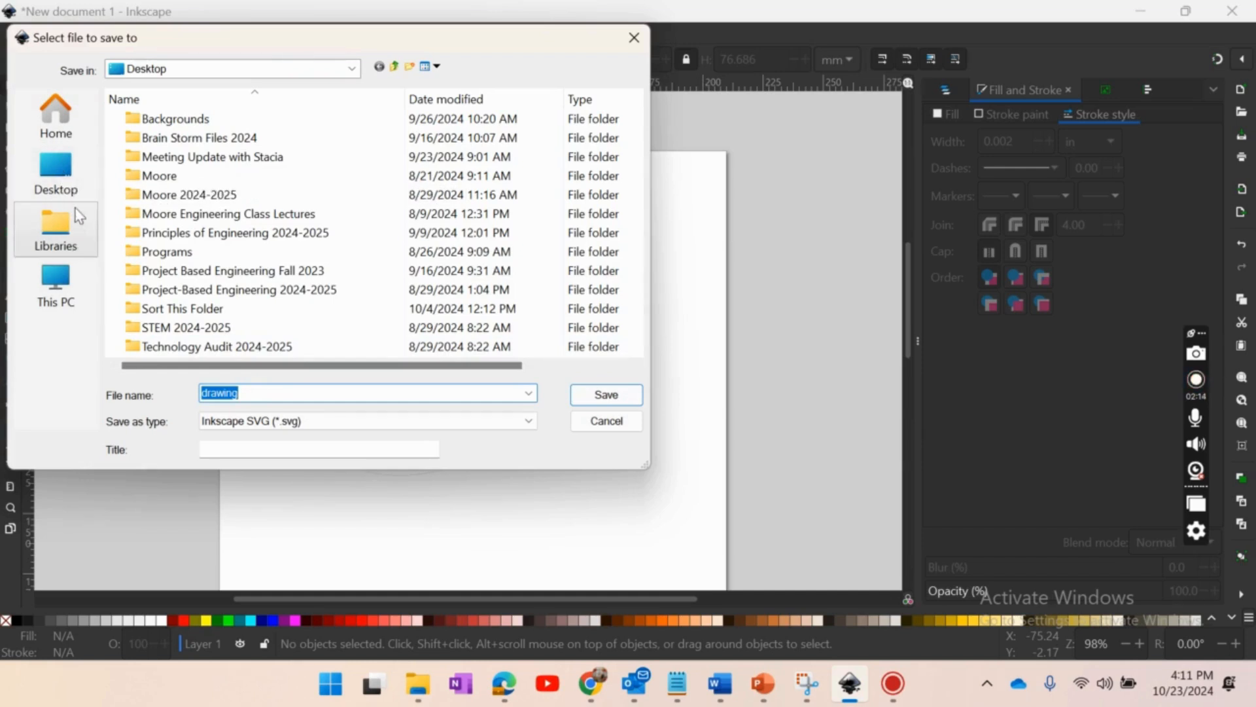
pyautogui.click(76, 186)
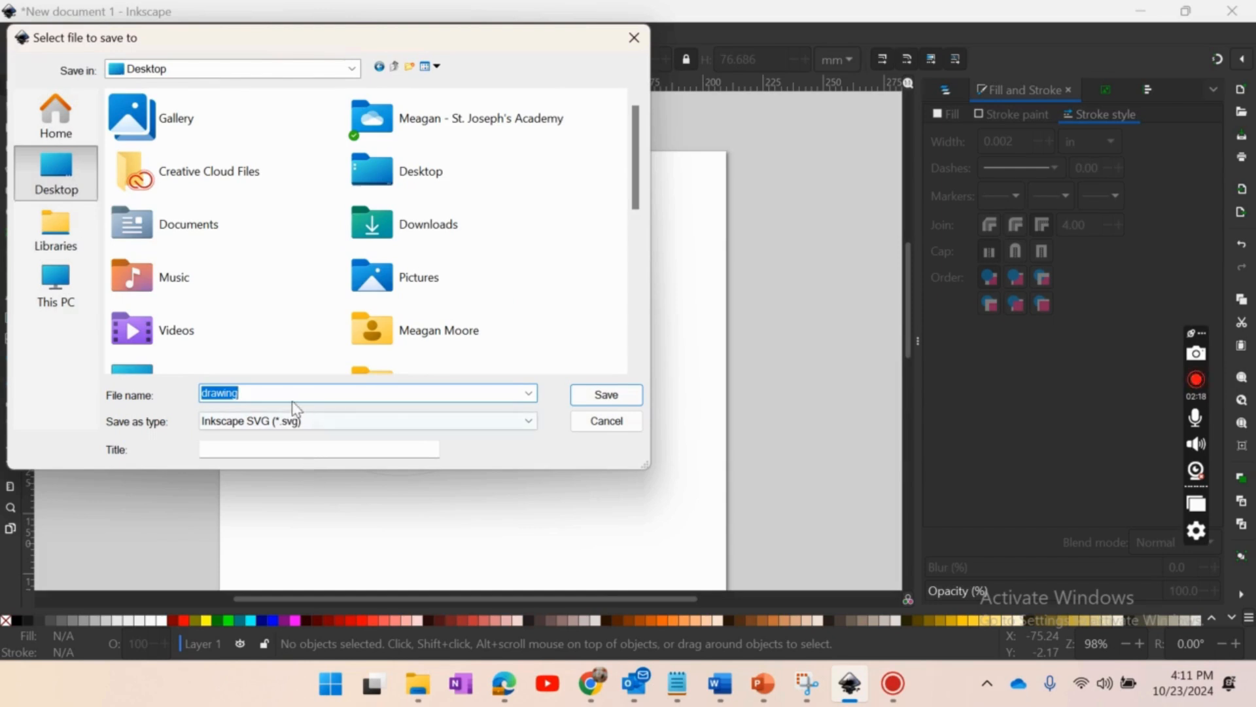
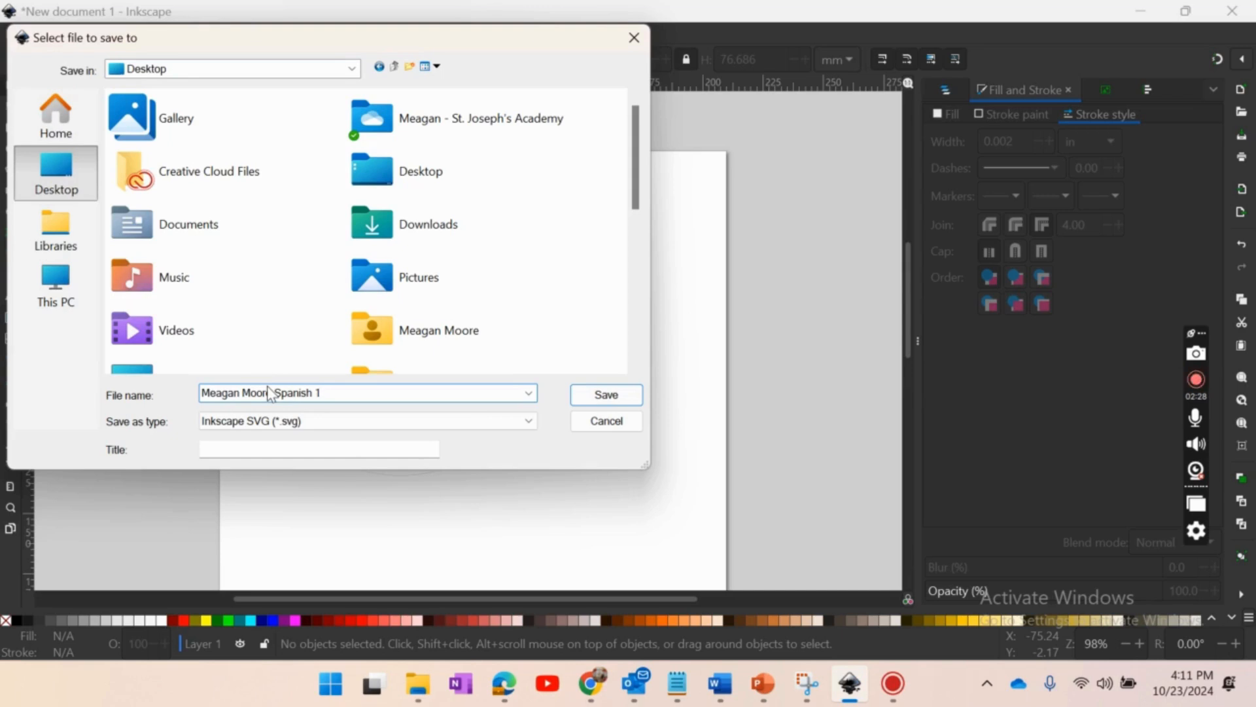
pyautogui.write('Spanish 1st Ghedy')
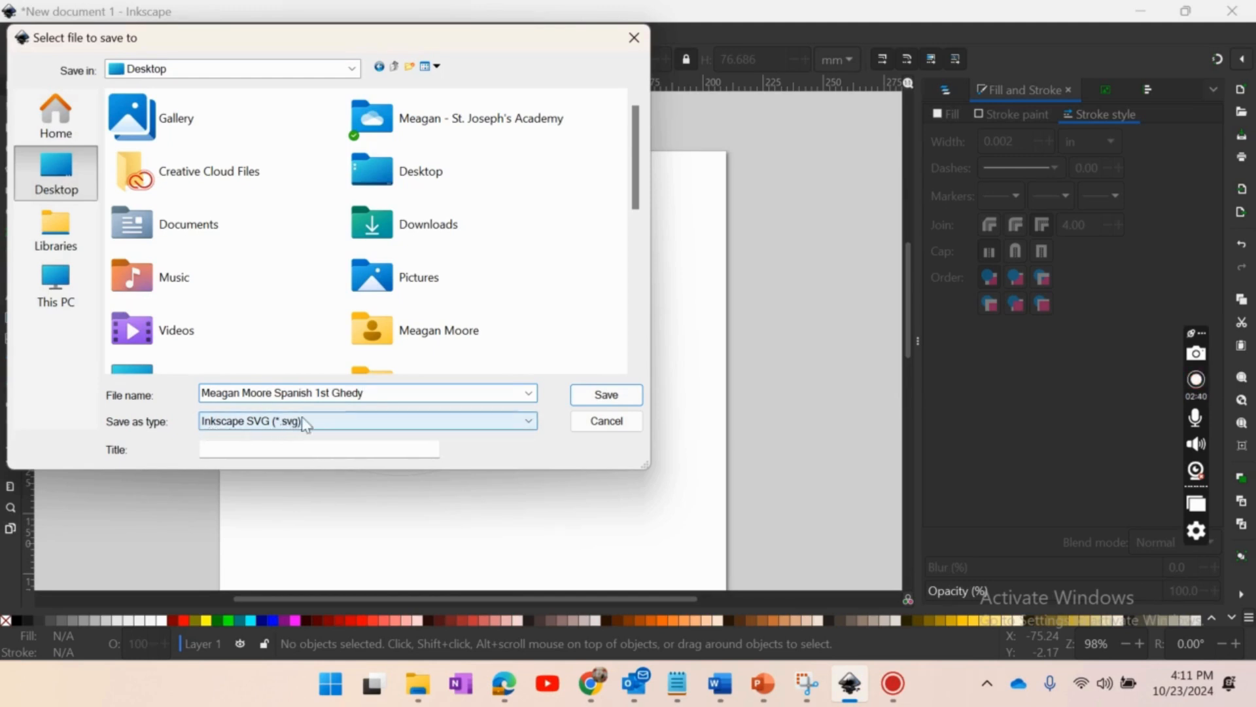
pyautogui.click(613, 399)
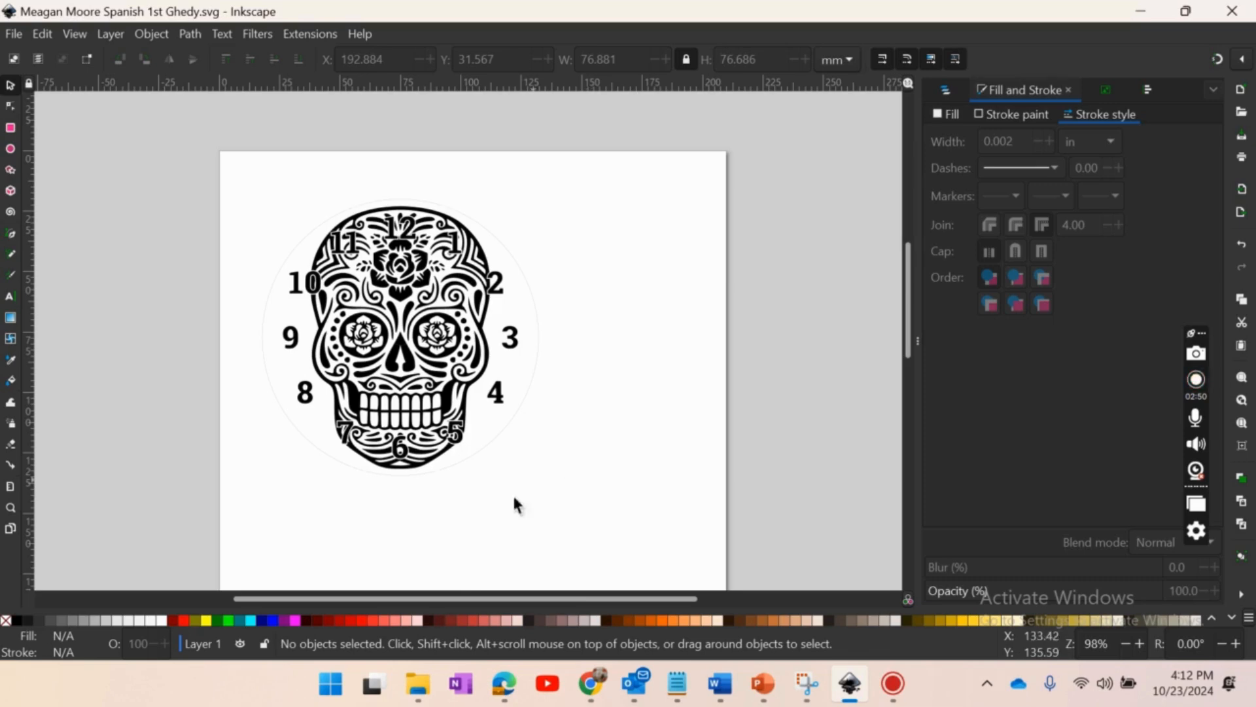
# - Switch to Outlook, start a new email and enter the recipient's e-mail address
pyautogui.click(634, 683)
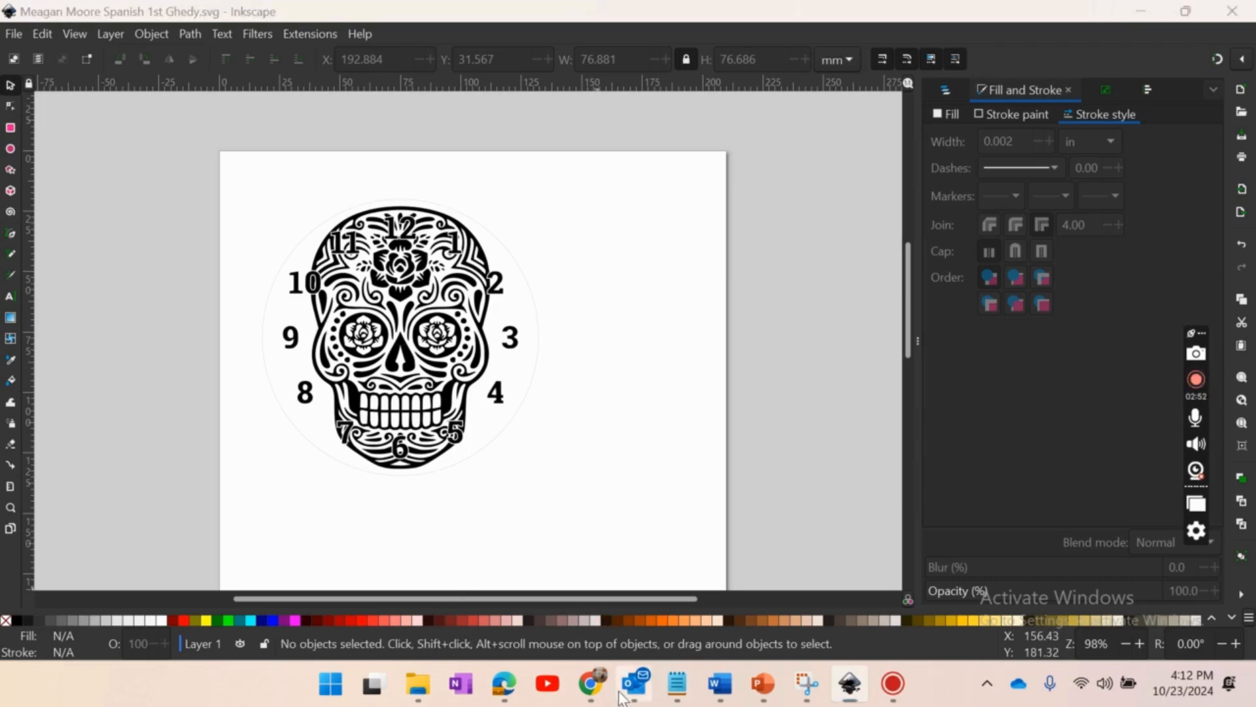
pyautogui.click(134, 108)
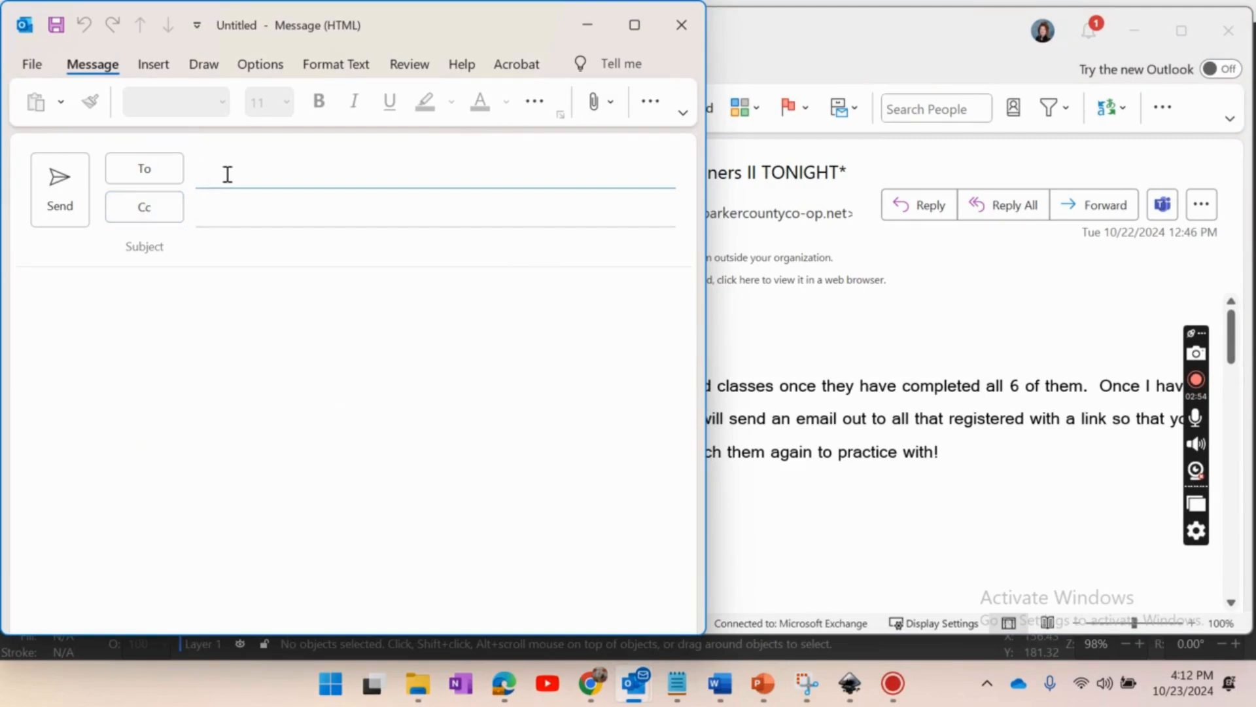
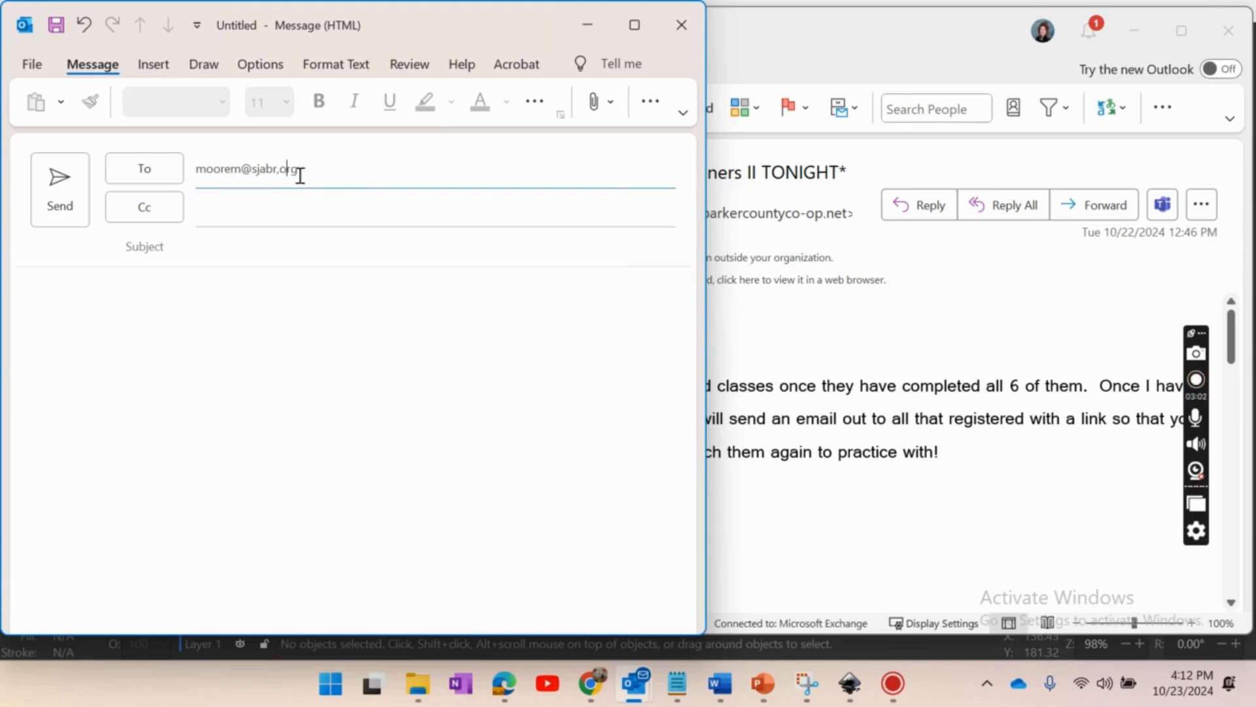
pyautogui.click(364, 229)
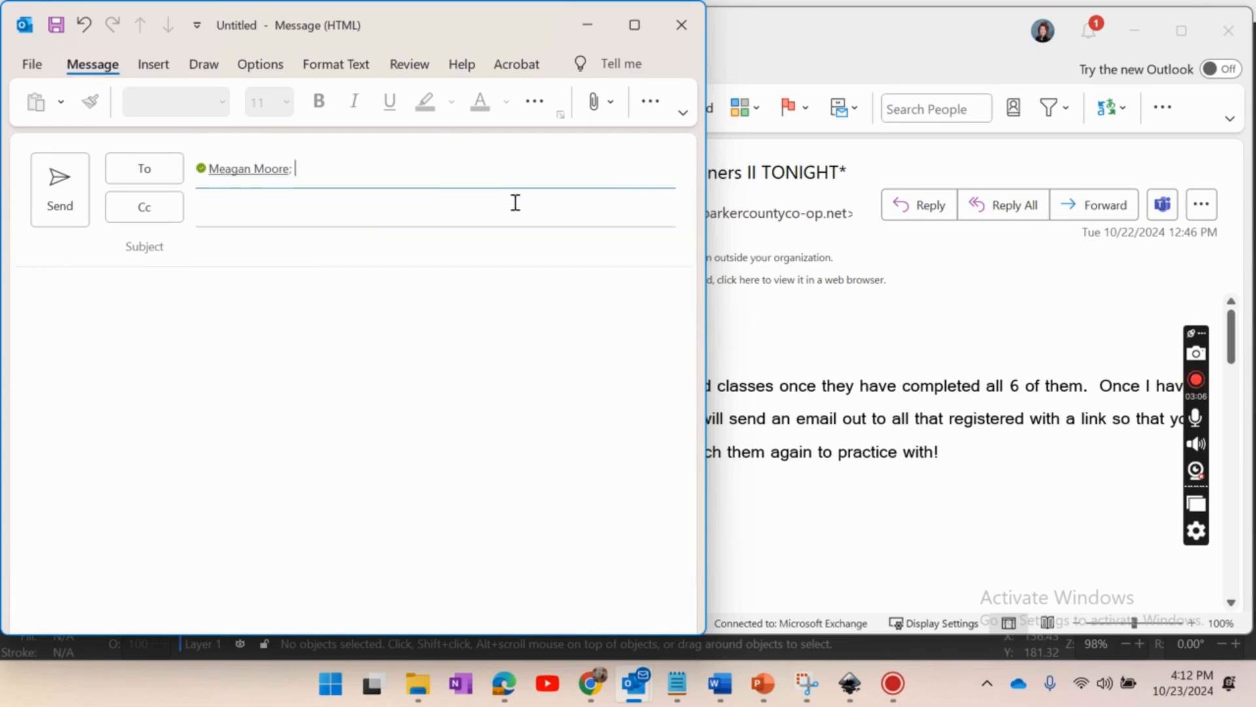
# - Attach the recently saved clock SVG to the email and place the cursor in the message body
pyautogui.click(608, 113)
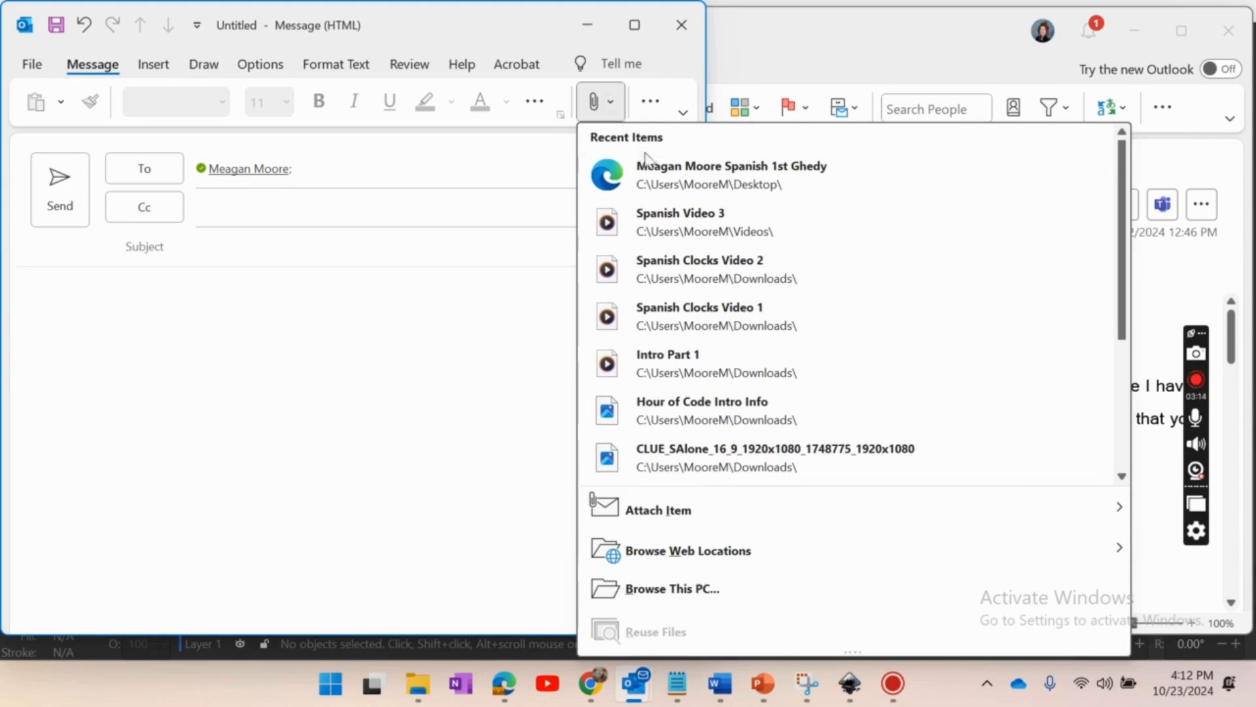
pyautogui.click(663, 176)
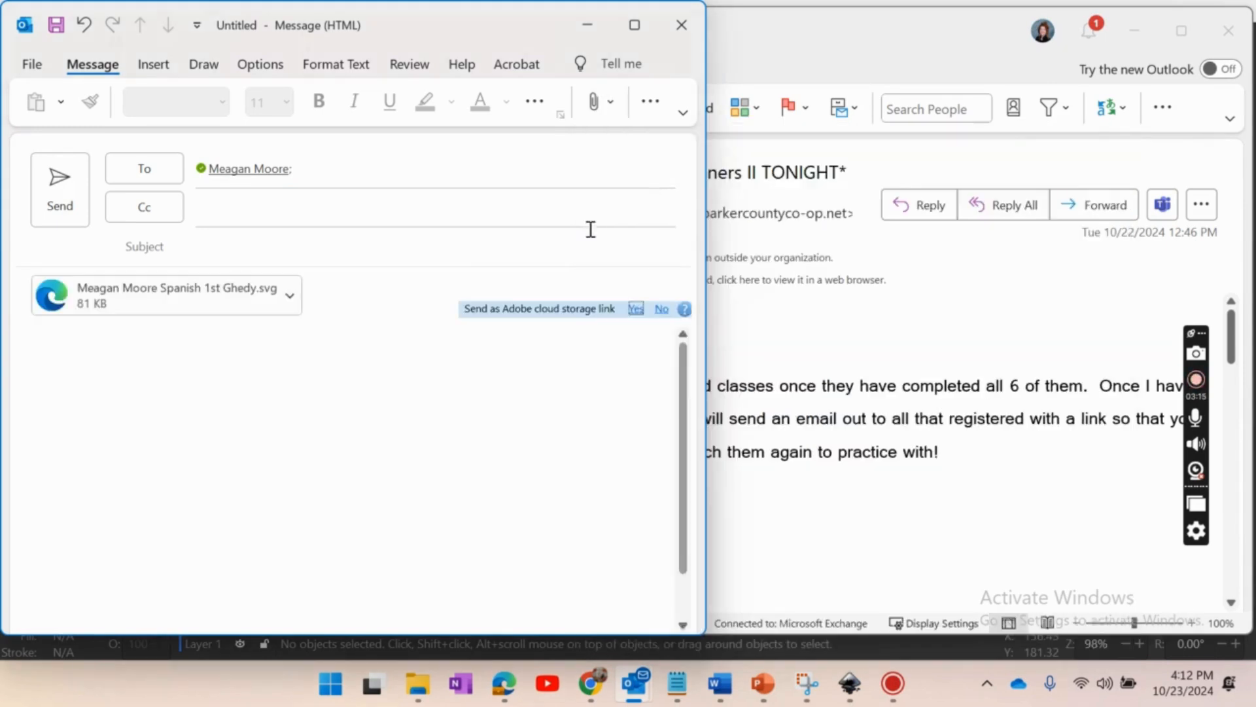
pyautogui.click(329, 246)
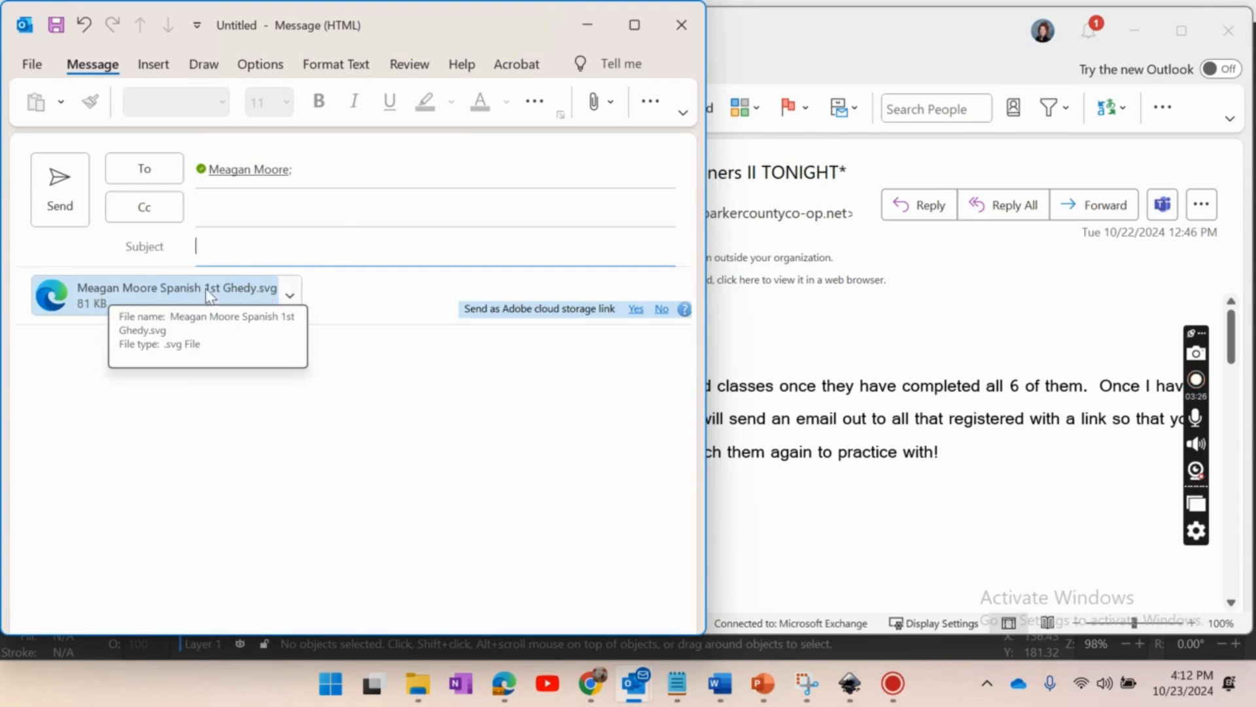
pyautogui.click(343, 373)
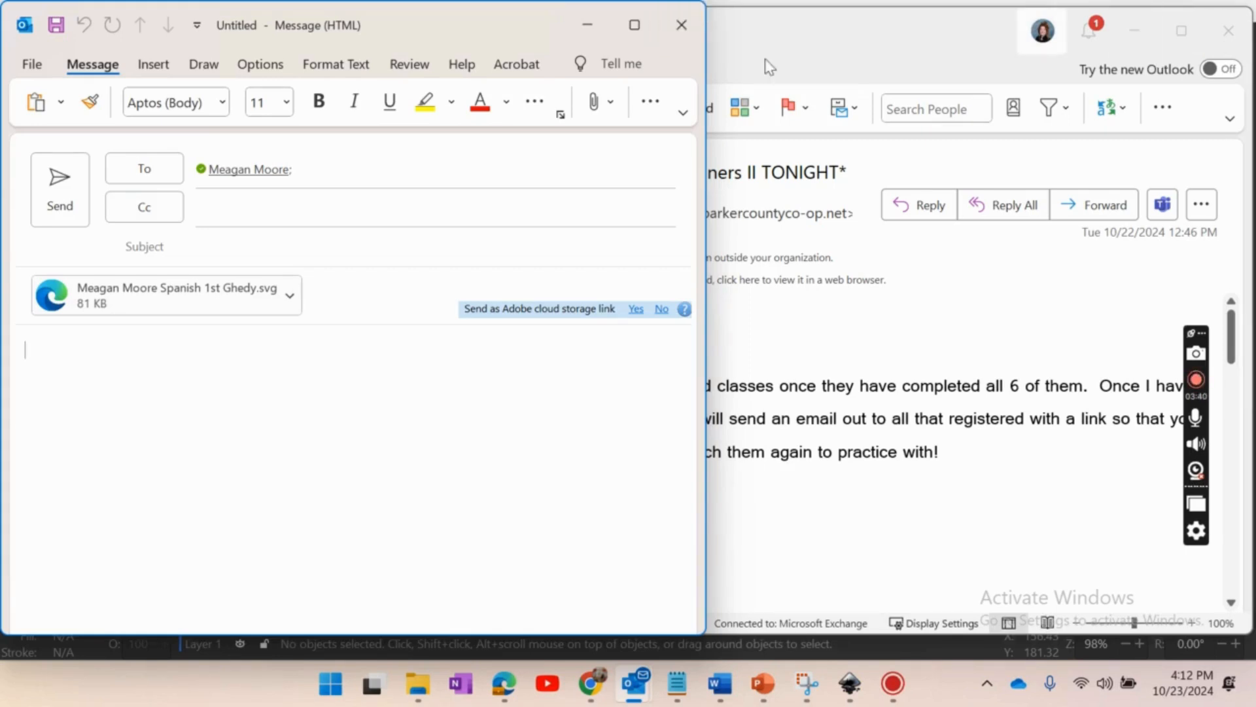
# - Close the email draft without saving it, and minimize Outlook to return to Inkscape
pyautogui.click(687, 28)
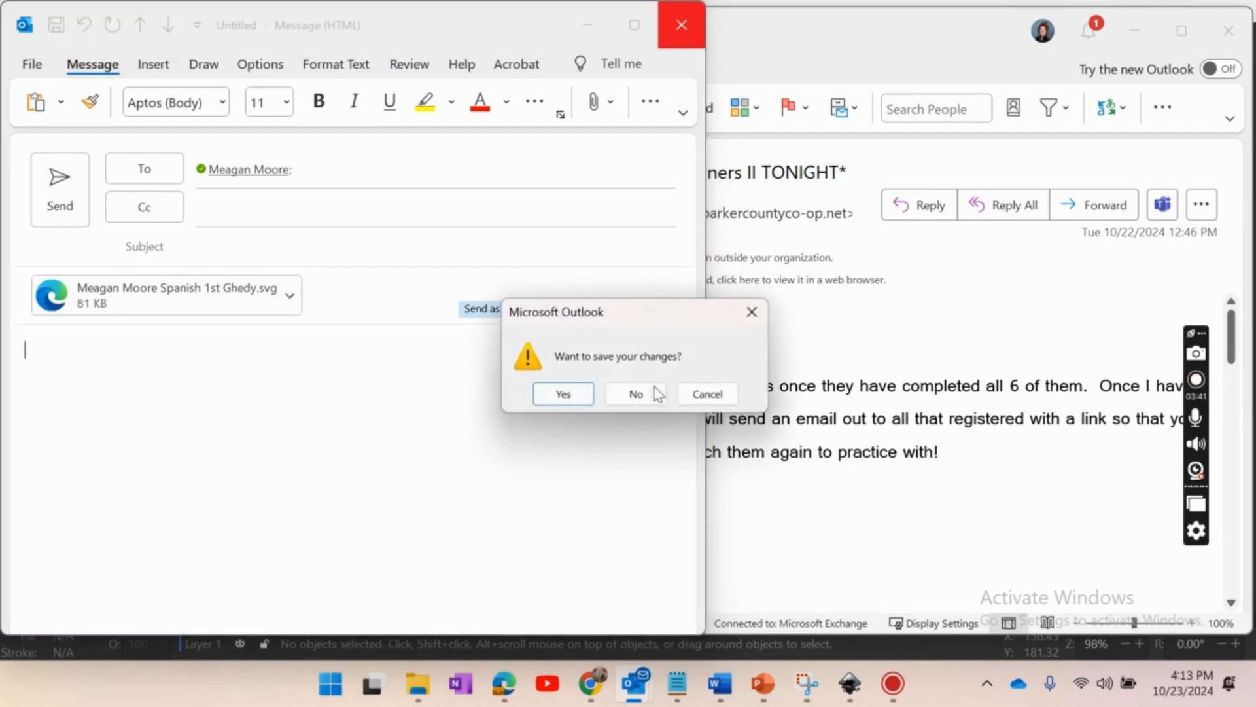
pyautogui.click(636, 393)
pyautogui.click(1135, 32)
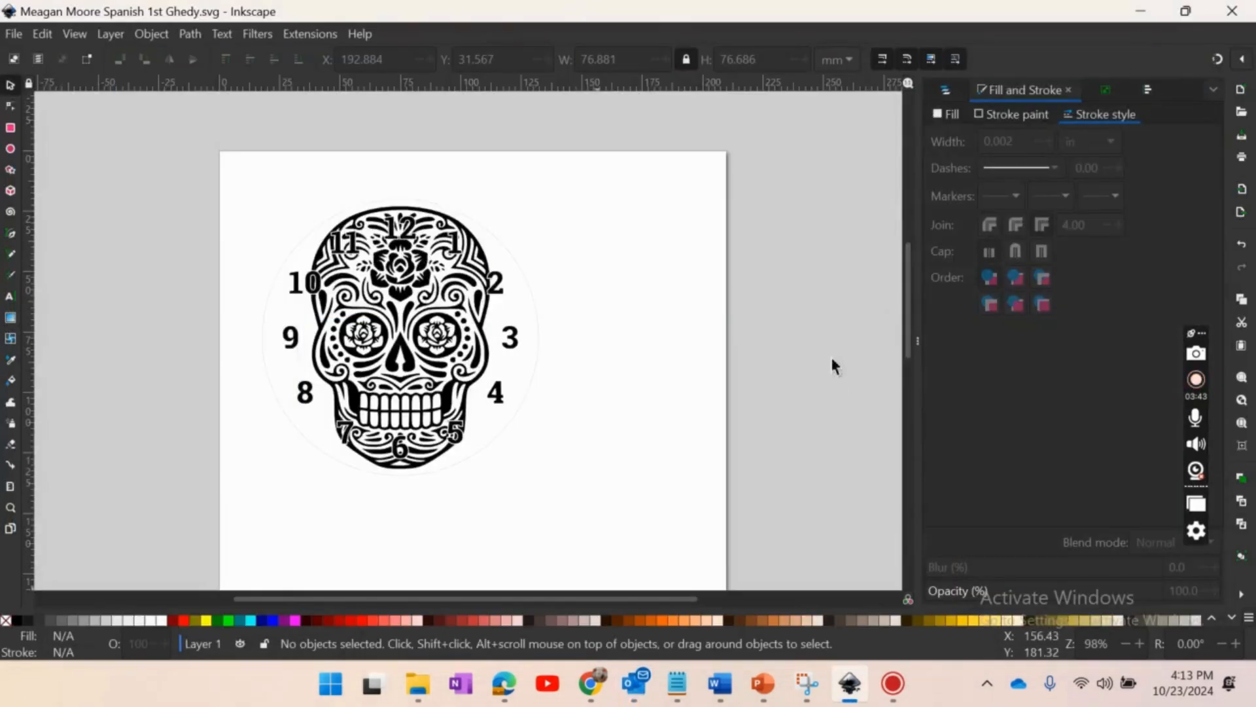